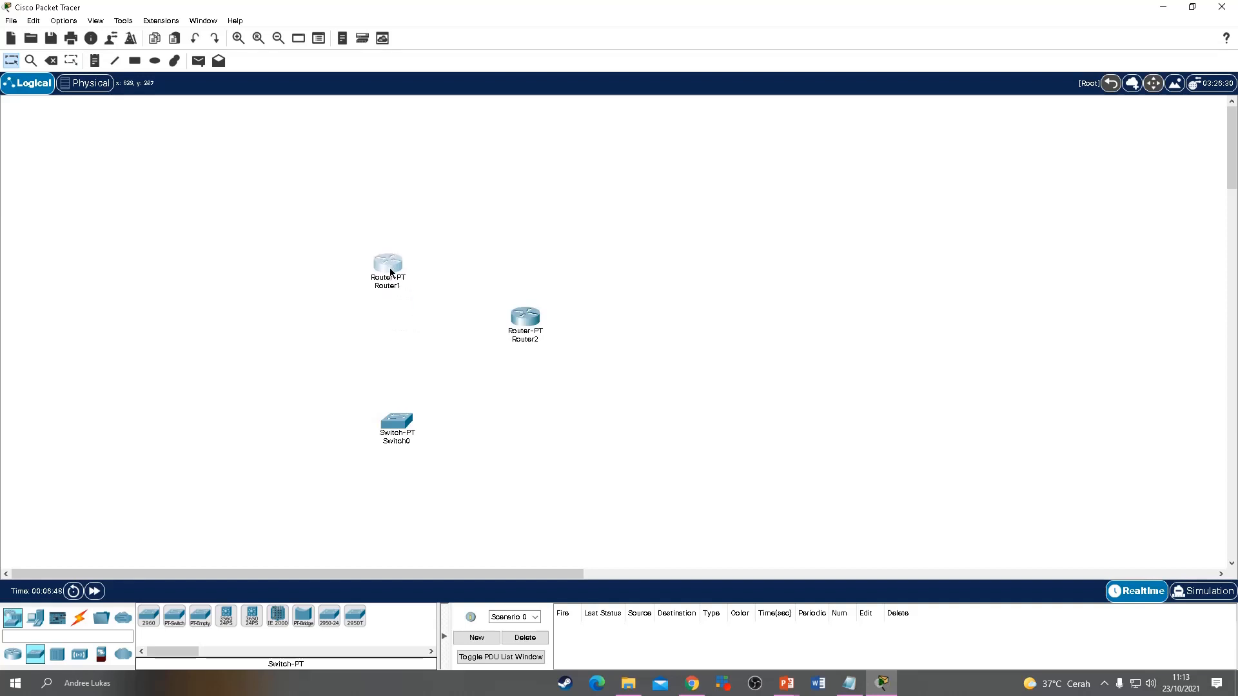
Step: Move Router2 level with Router1, place the existing switch beneath Router1, and add a second Switch-PT below Router2
left_click_drag(526, 322, 528, 264)
left_click_drag(387, 436, 381, 350)
left_click_drag(187, 621, 535, 358)
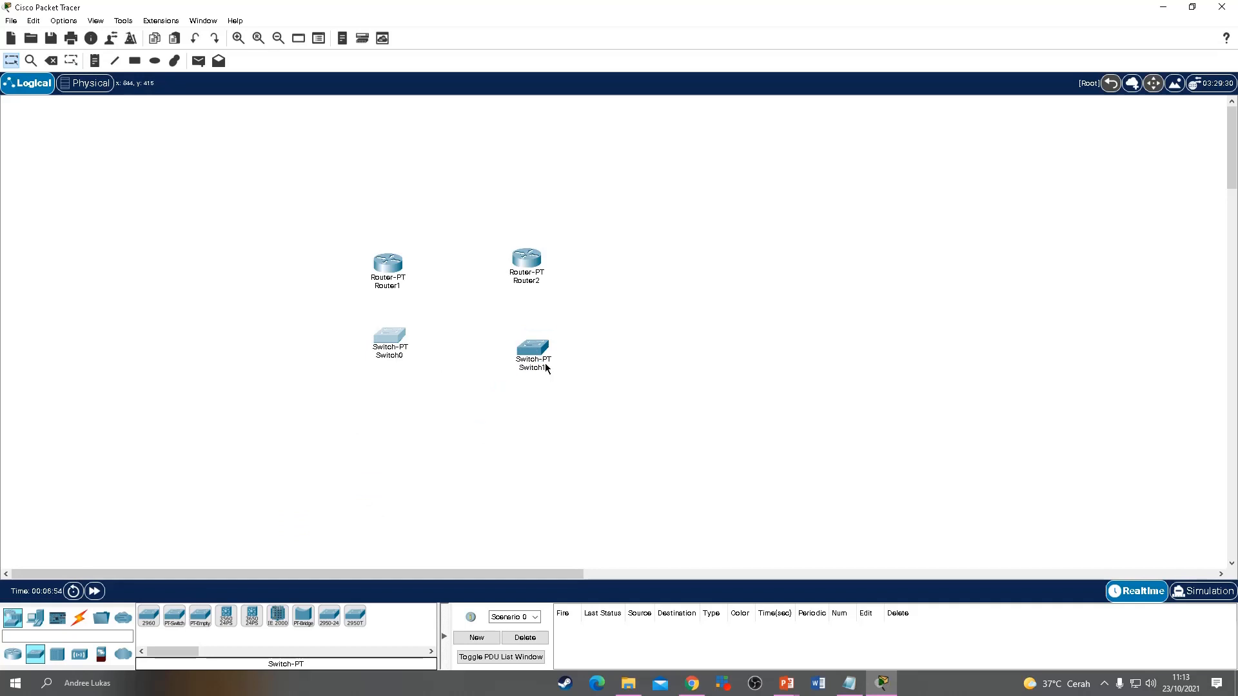
Step: Rename the switch below Router2 as Switch2 and the one below Router1 as Switch1, aligning Switch2 with Switch1
left_click(543, 368)
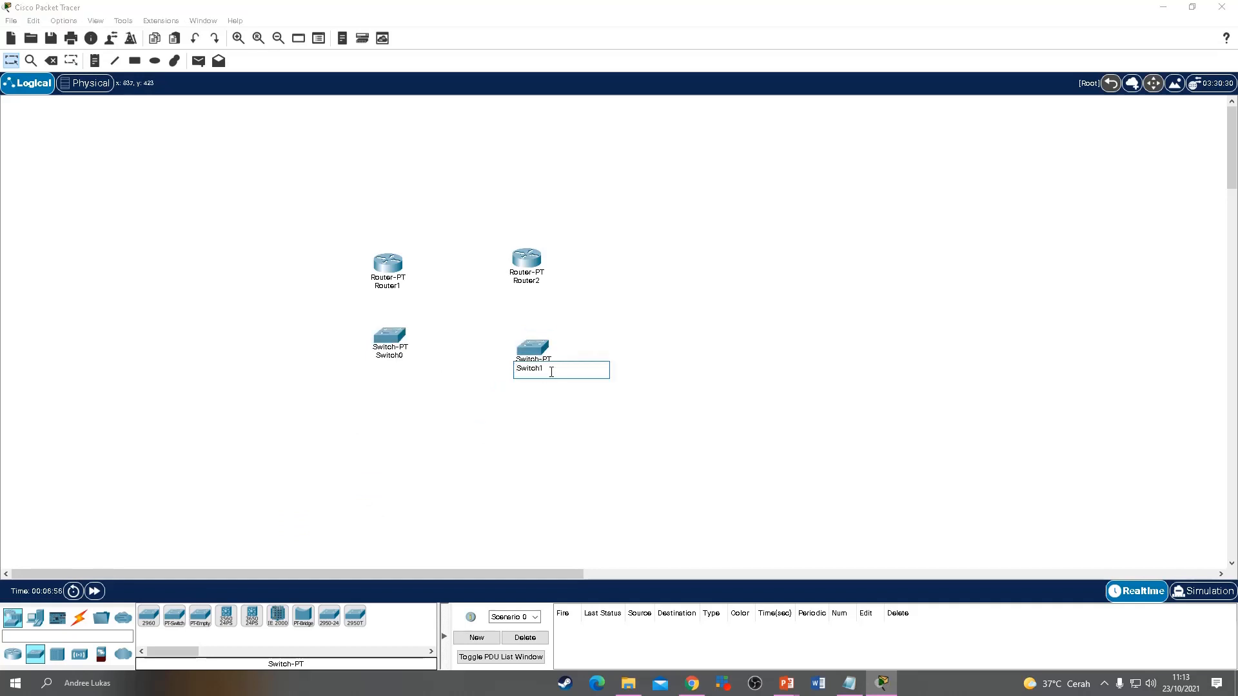
left_click(398, 359)
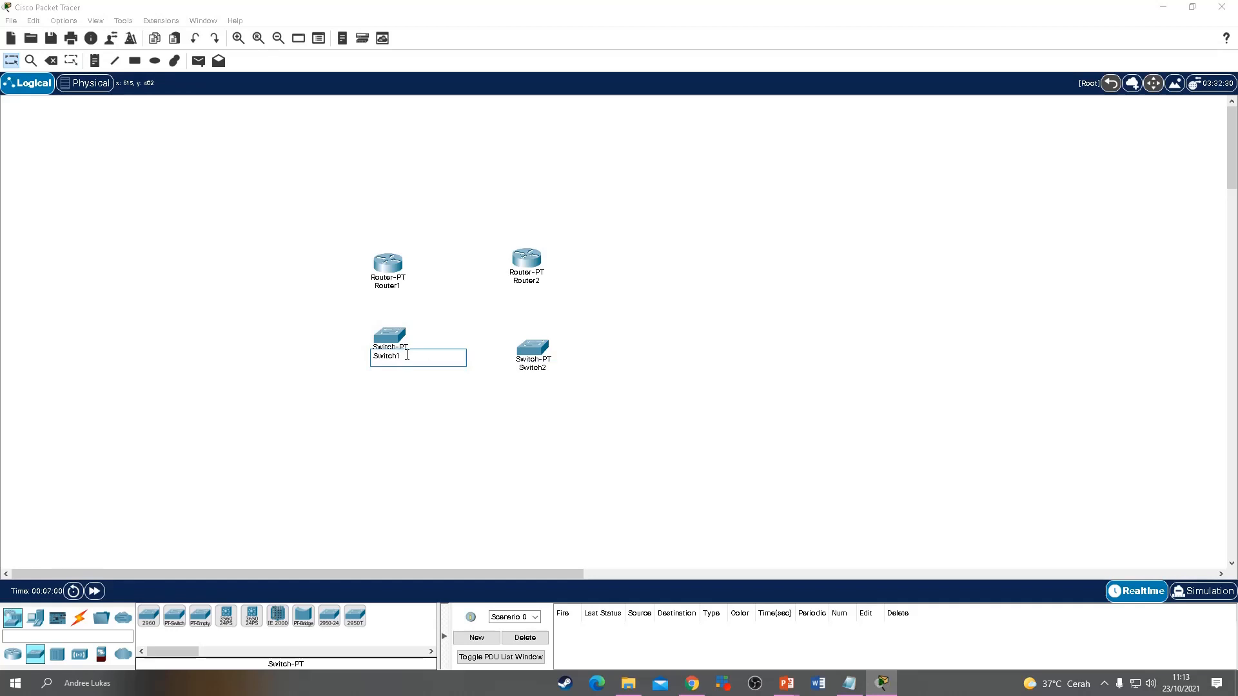
key("Return")
left_click_drag(535, 349, 533, 339)
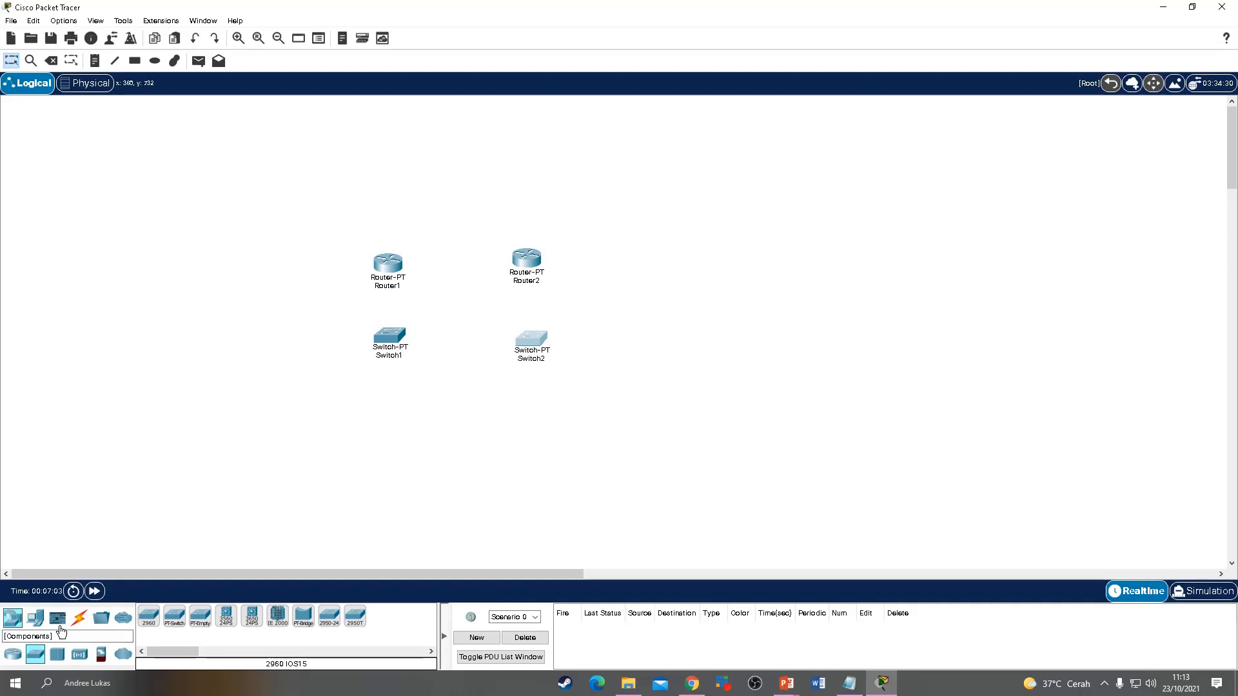
Step: Add five PC-PT end devices in a row below the switches, one of them at the far left
left_click(35, 617)
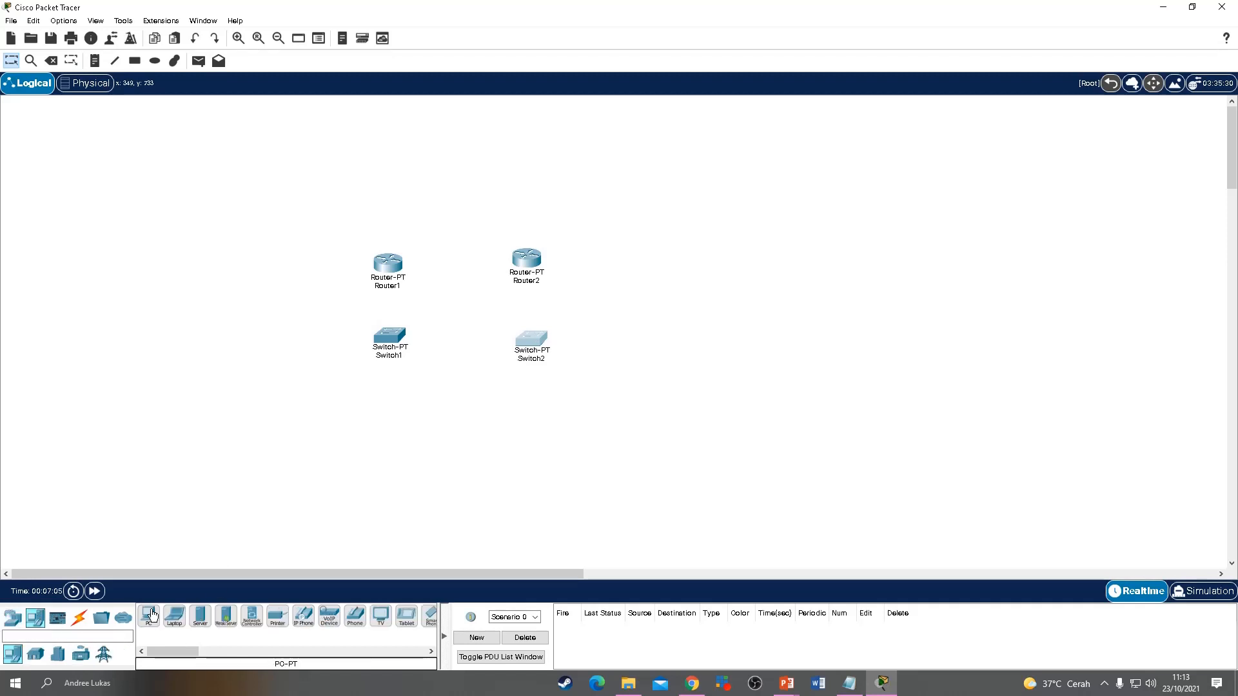
left_click_drag(152, 616, 154, 397)
left_click_drag(155, 614, 267, 541)
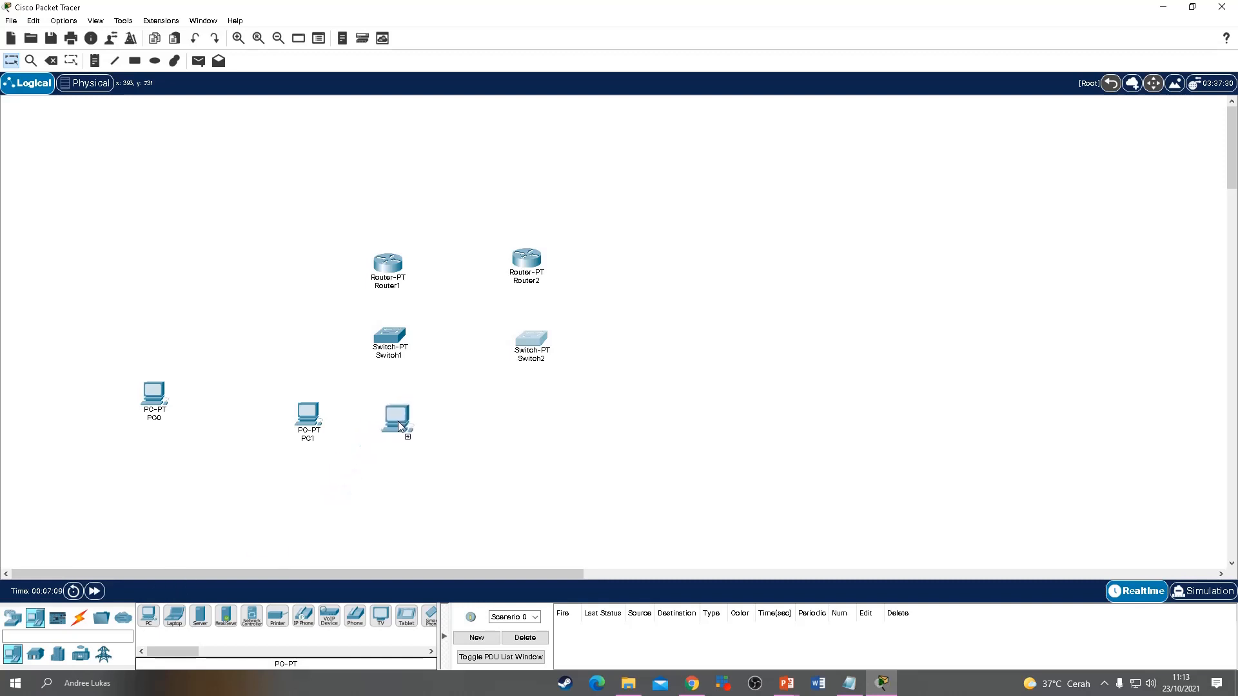
left_click_drag(398, 420, 397, 421)
left_click_drag(149, 618, 554, 437)
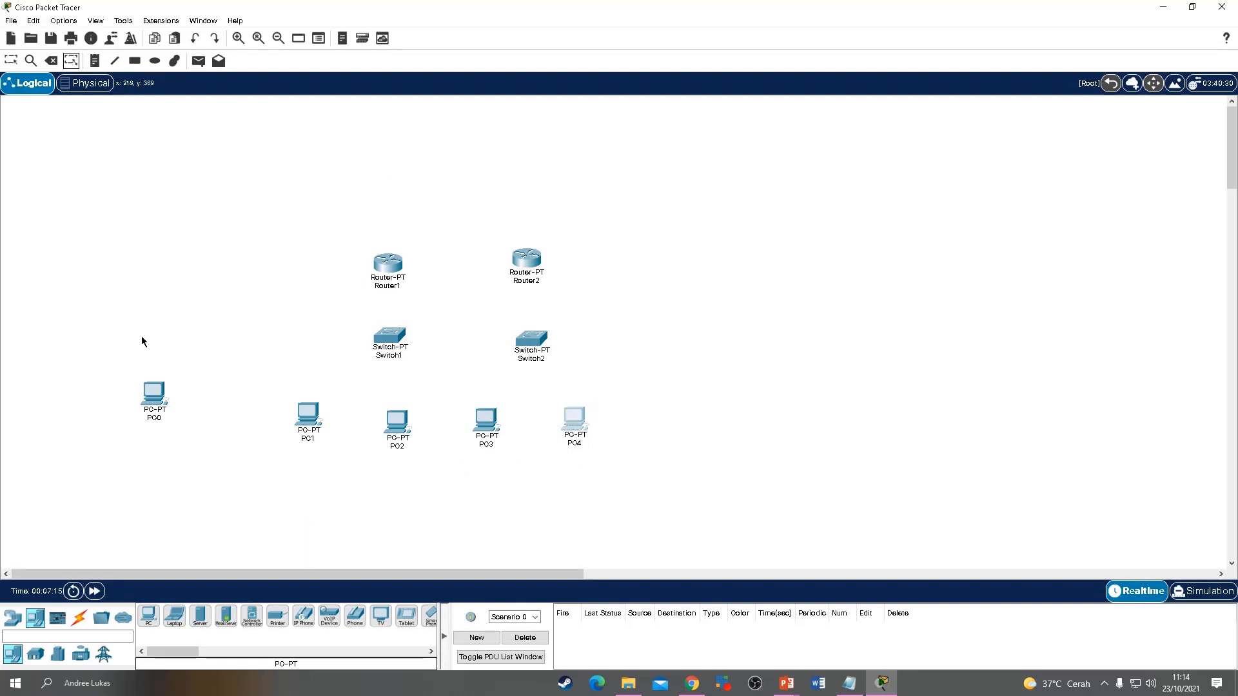
left_click(51, 61)
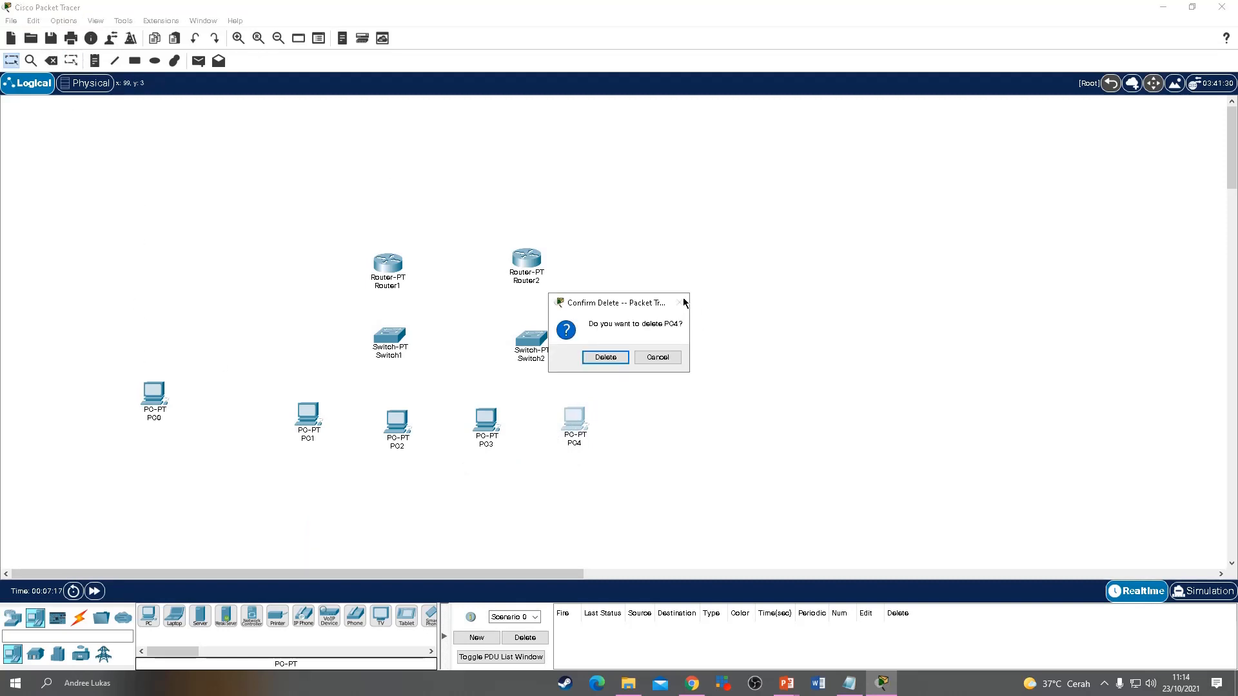
left_click(664, 361)
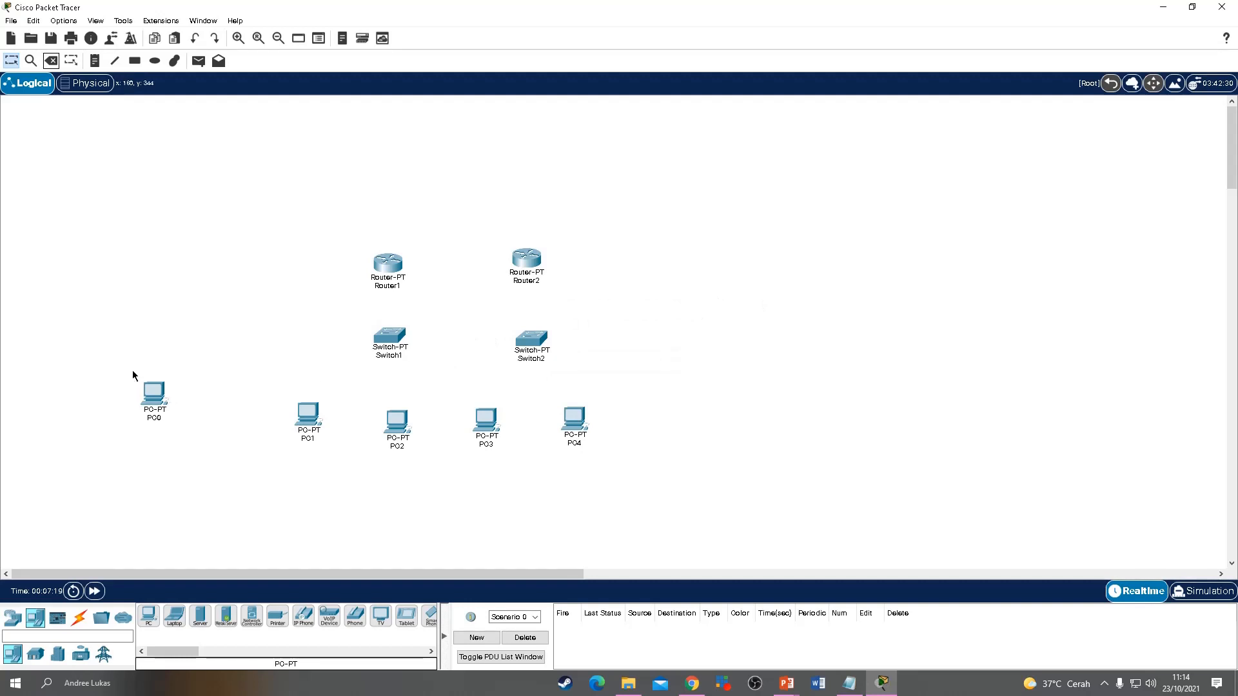
key("Escape")
Step: Delete the surplus PC0 at the far left of the PC row
left_click(154, 393)
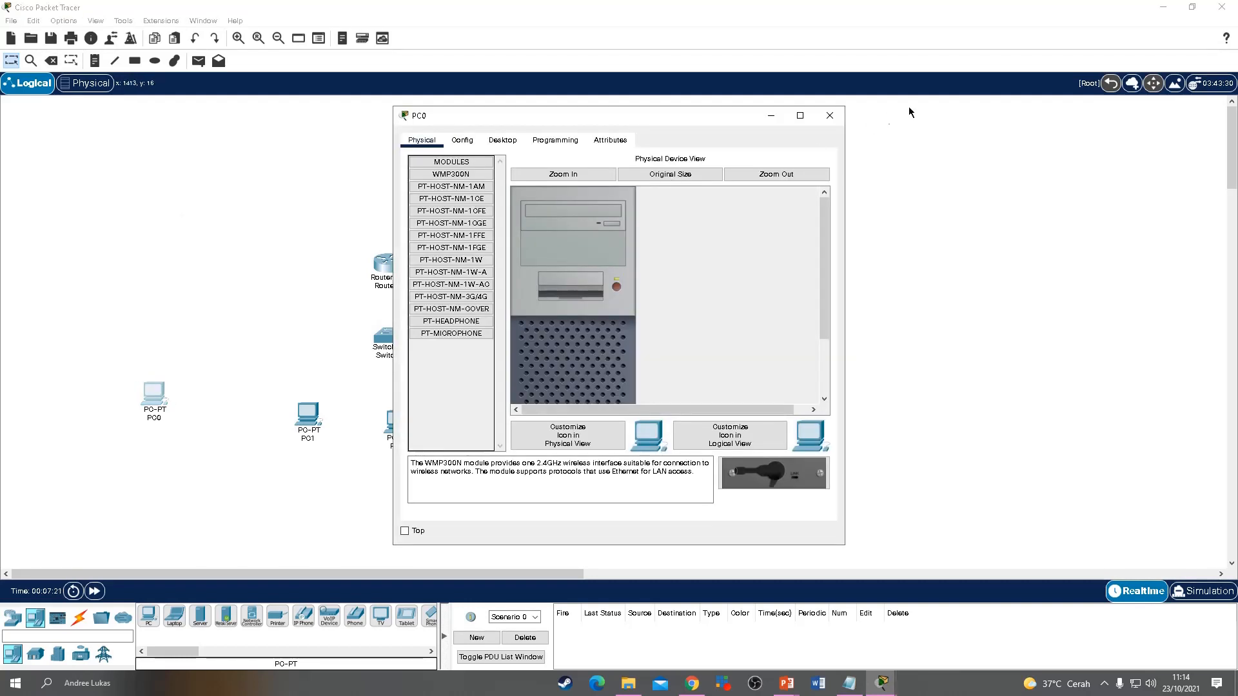
left_click(829, 116)
left_click(51, 61)
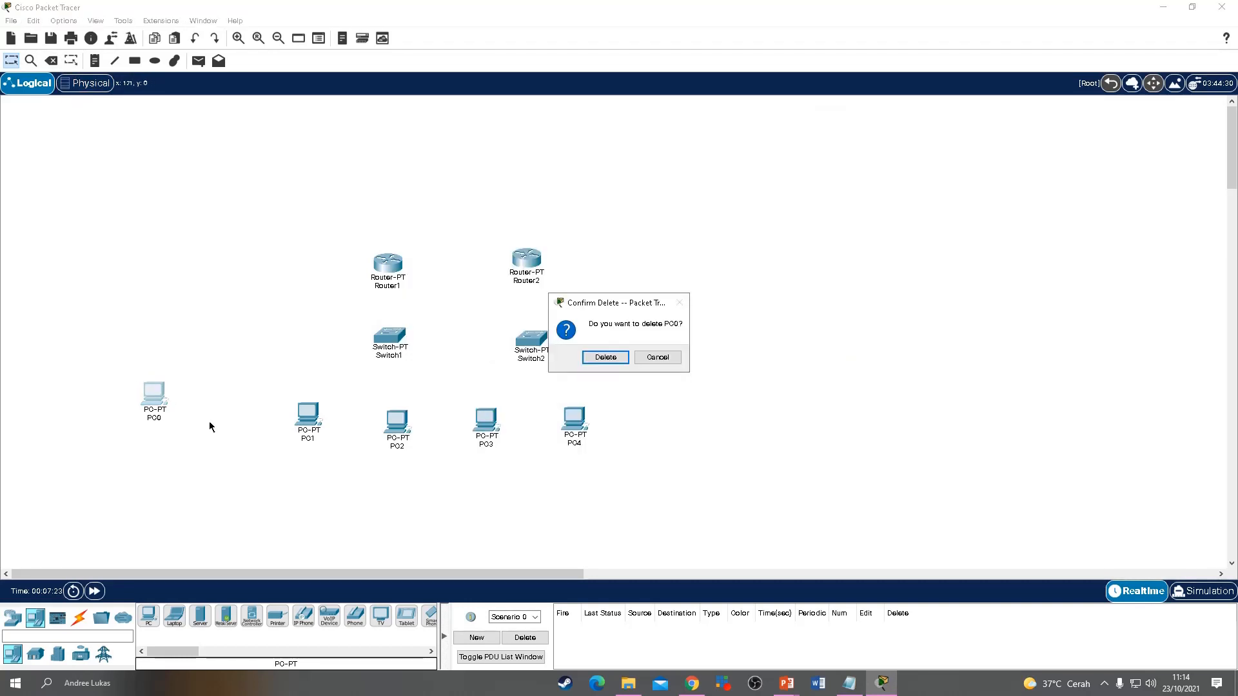
left_click(607, 360)
key("Escape")
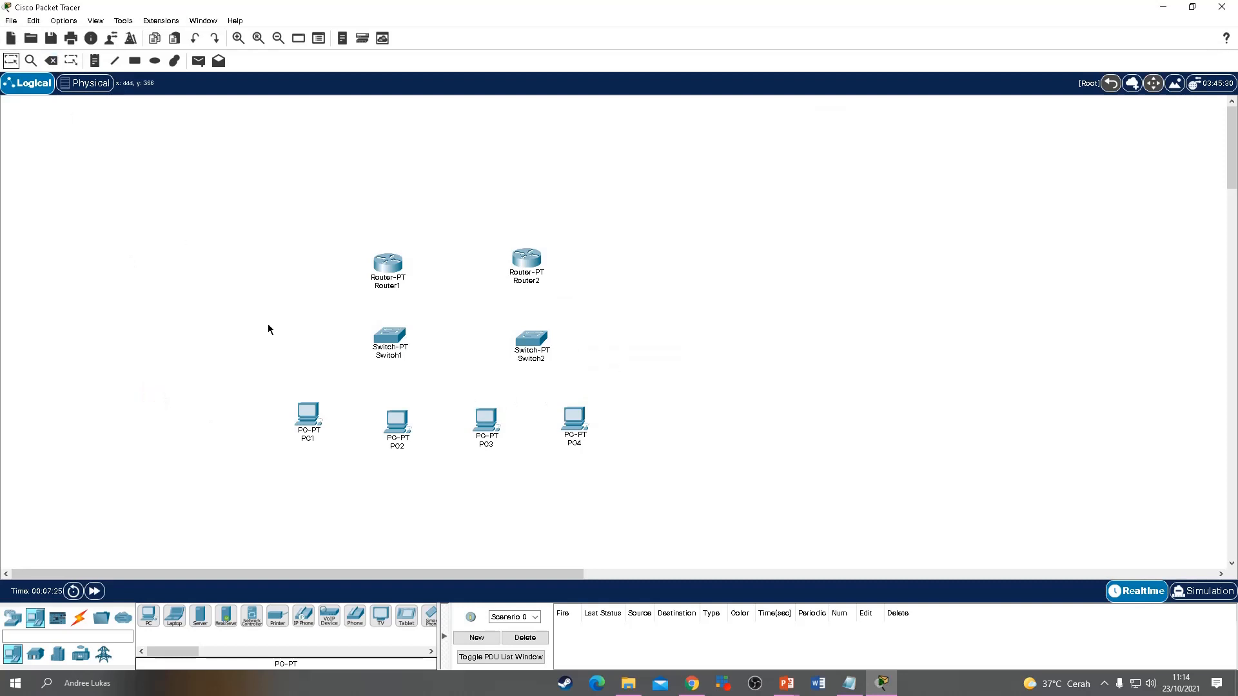
Step: Arrange the topology by centring Router1 and Switch1 above PC1 and PC2, and spacing PC3 and PC4 under Switch2
left_click_drag(391, 410, 406, 402)
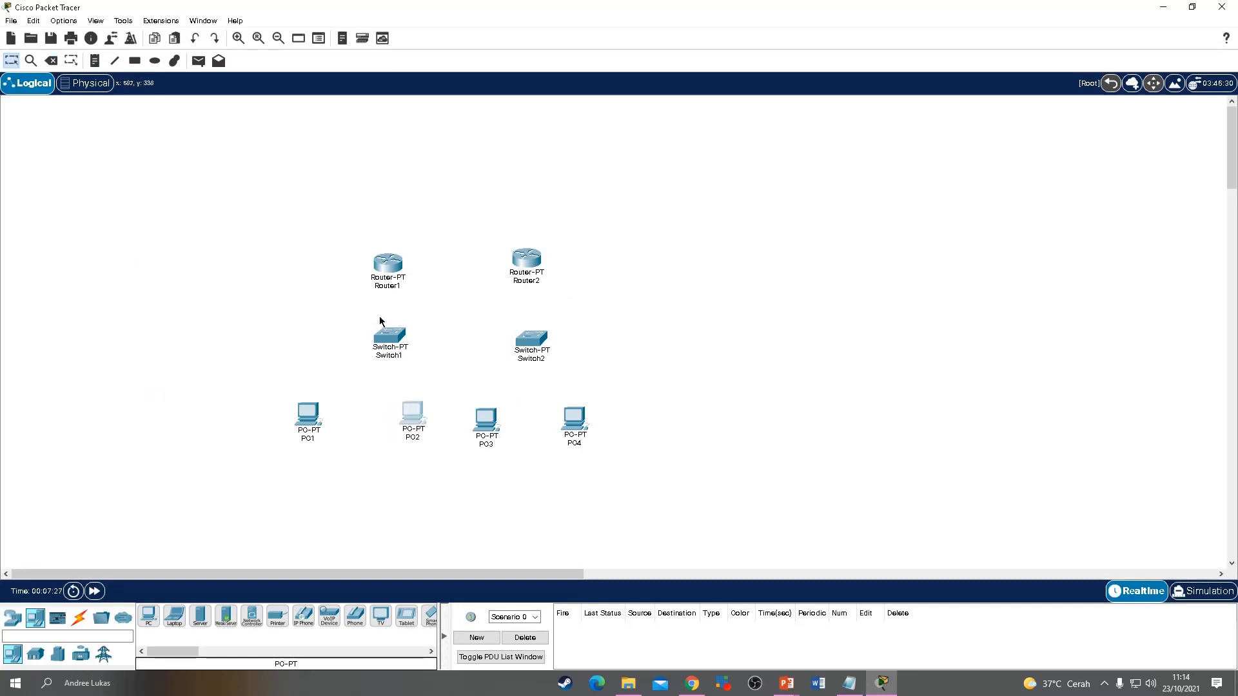
left_click_drag(391, 340, 364, 342)
left_click_drag(388, 264, 359, 262)
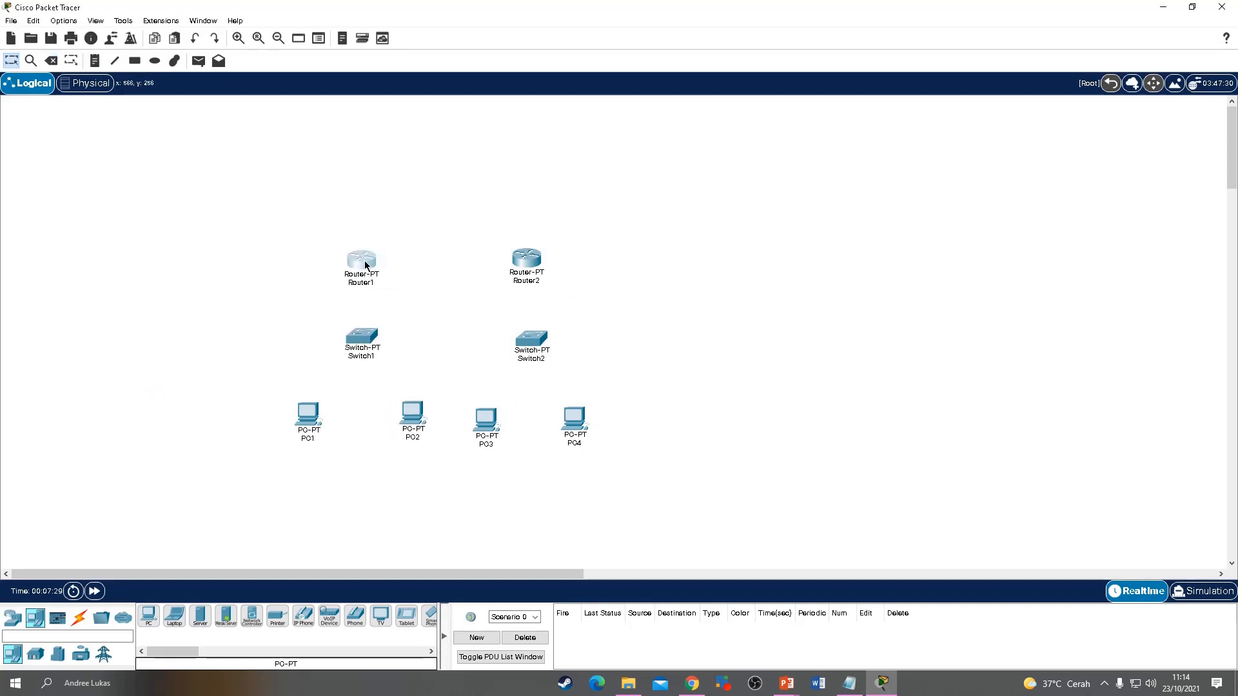
left_click_drag(480, 428, 587, 413)
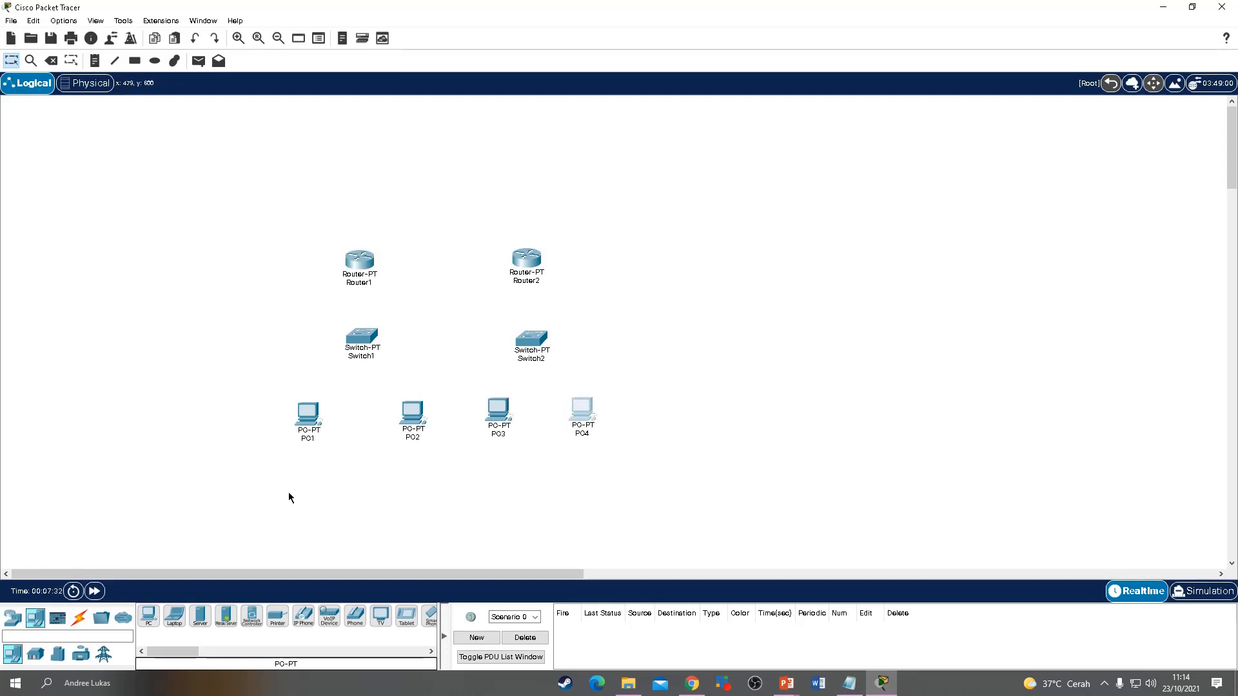
Step: Connect PC1's FastEthernet0 port to Switch1's FastEthernet0/1 port with a copper straight-through cable
left_click(80, 618)
left_click(198, 620)
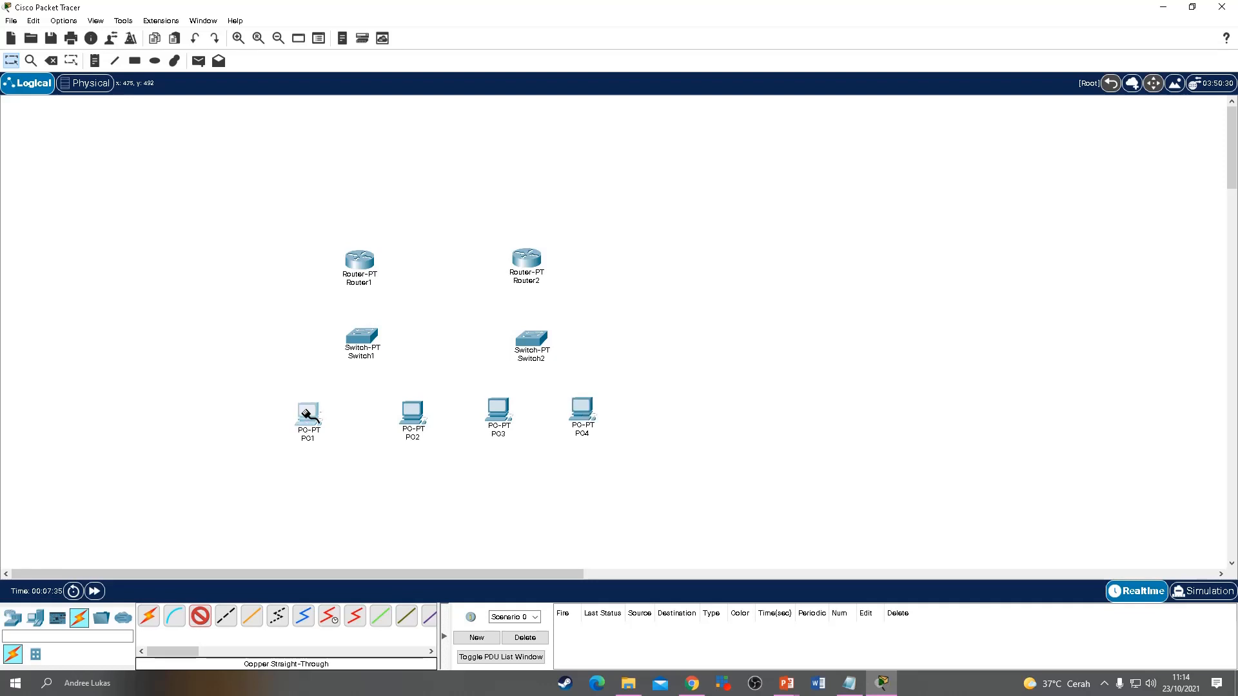
left_click(308, 415)
left_click(332, 462)
left_click(358, 338)
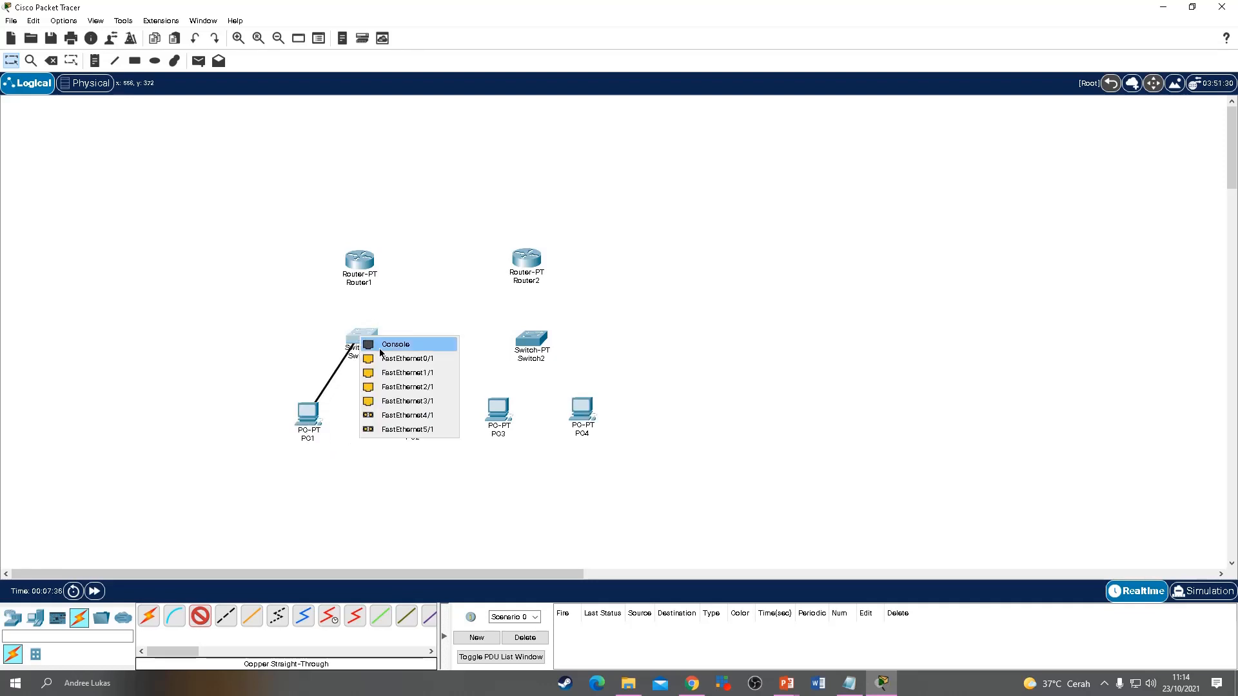
left_click(377, 360)
Step: Connect PC2's FastEthernet0 port to Switch1 with a copper straight-through cable and move PC2 closer to PC1
left_click(200, 617)
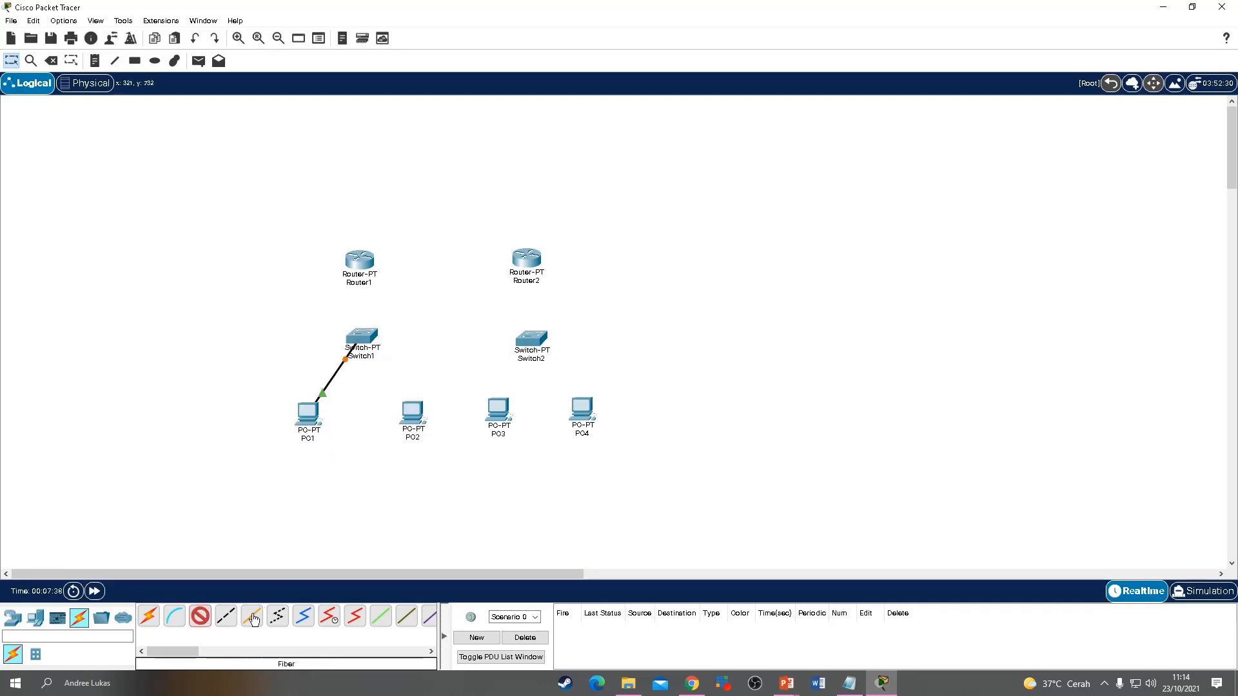
left_click(418, 415)
left_click(442, 464)
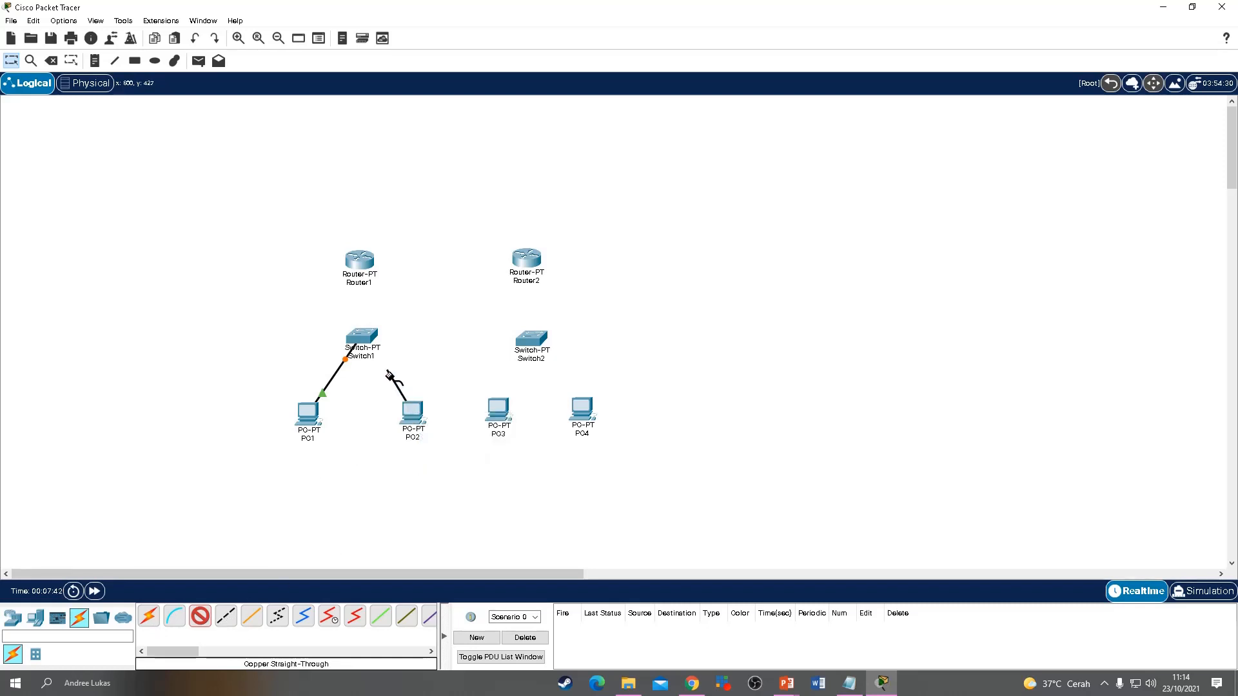
left_click(361, 337)
left_click(391, 372)
left_click_drag(413, 417, 380, 417)
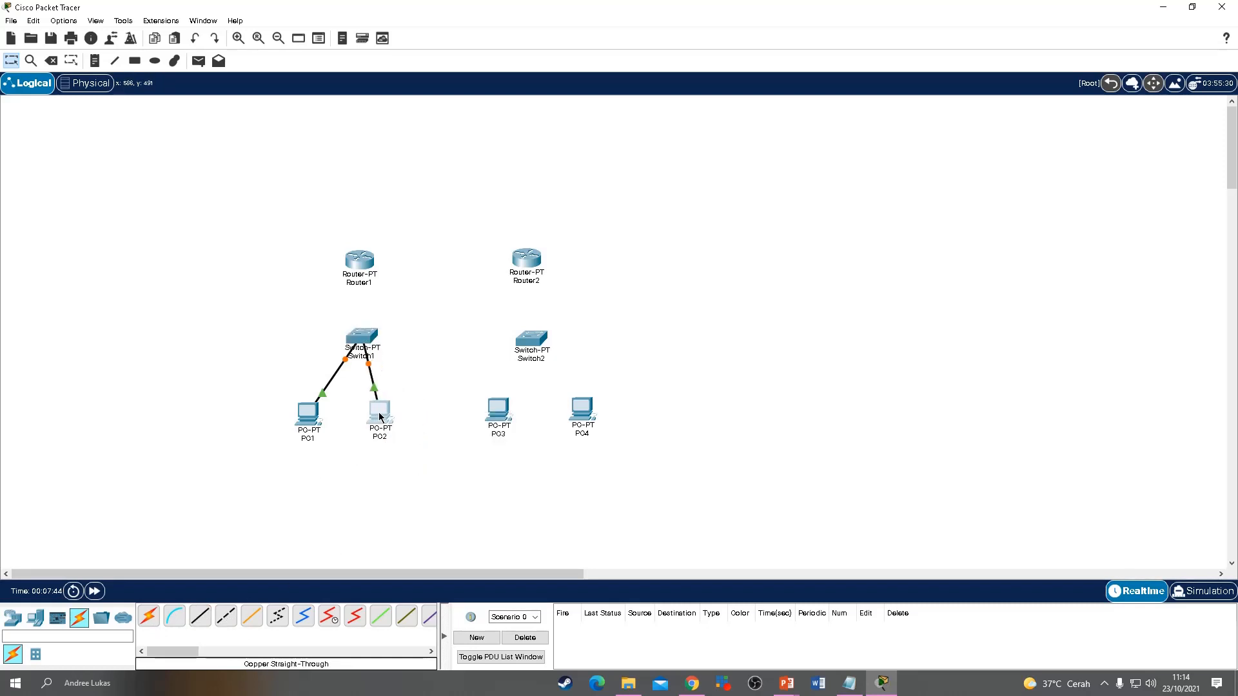
Step: Connect PC3's FastEthernet0 port to a FastEthernet port on Switch2 with a copper straight-through cable
left_click(200, 615)
left_click(497, 411)
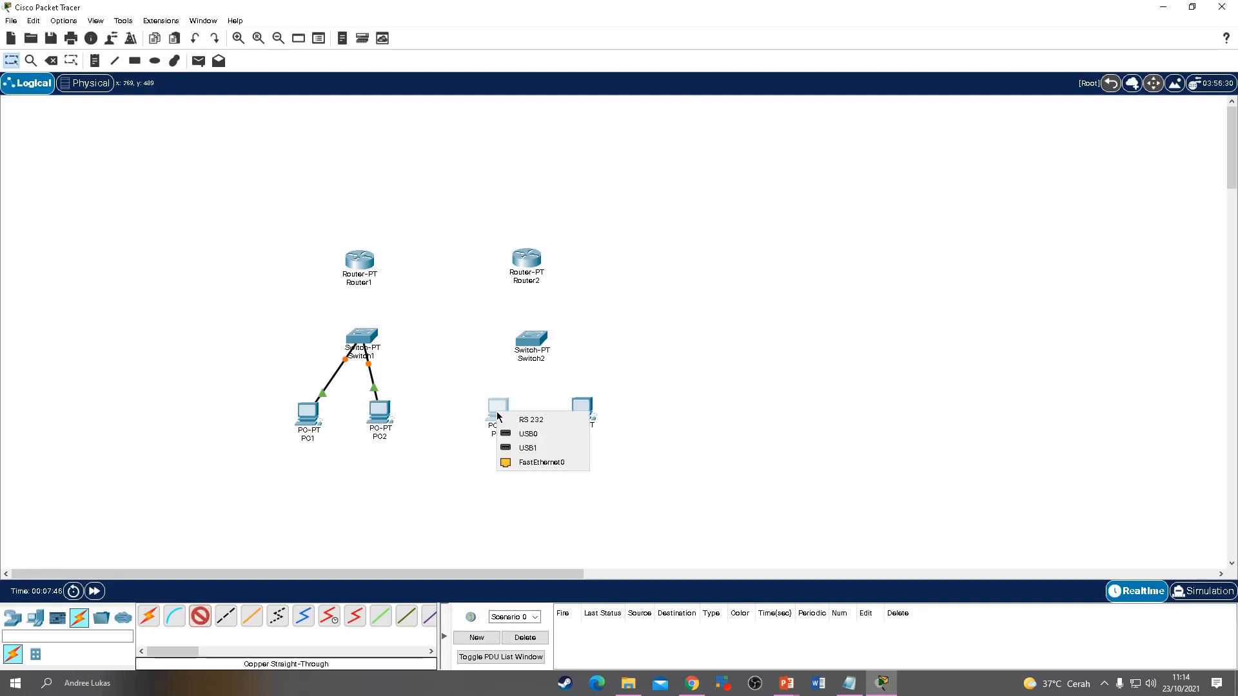
left_click(530, 462)
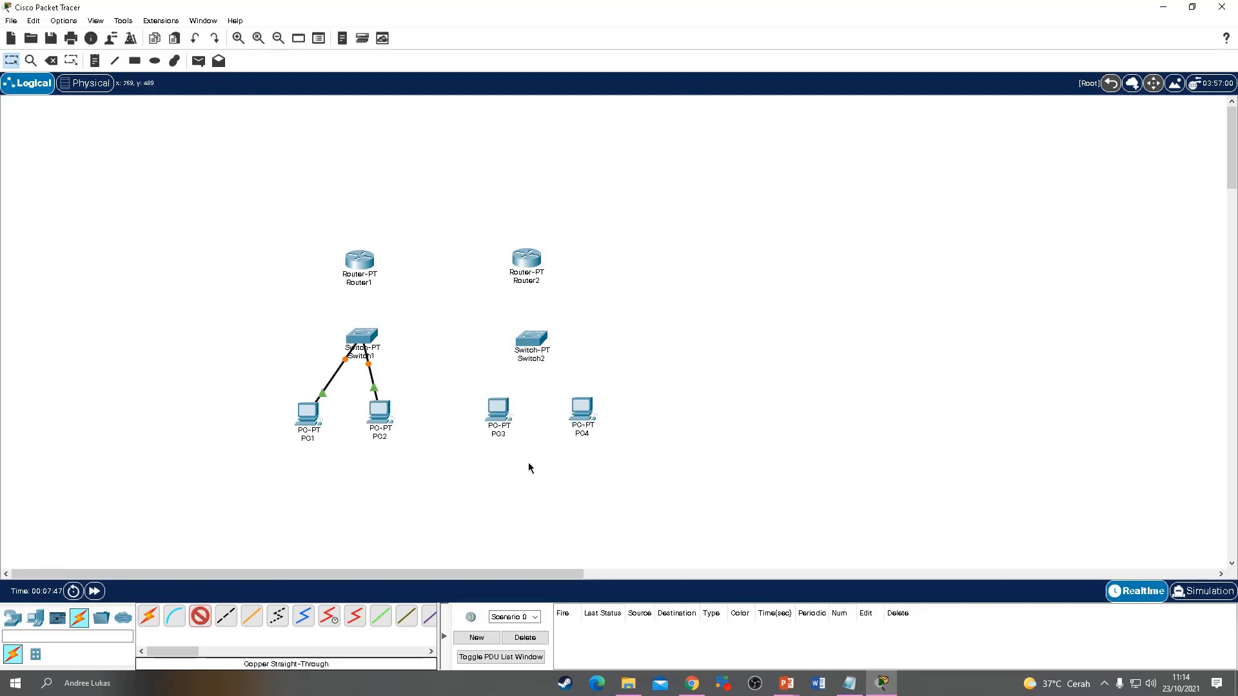
left_click(533, 340)
left_click(567, 363)
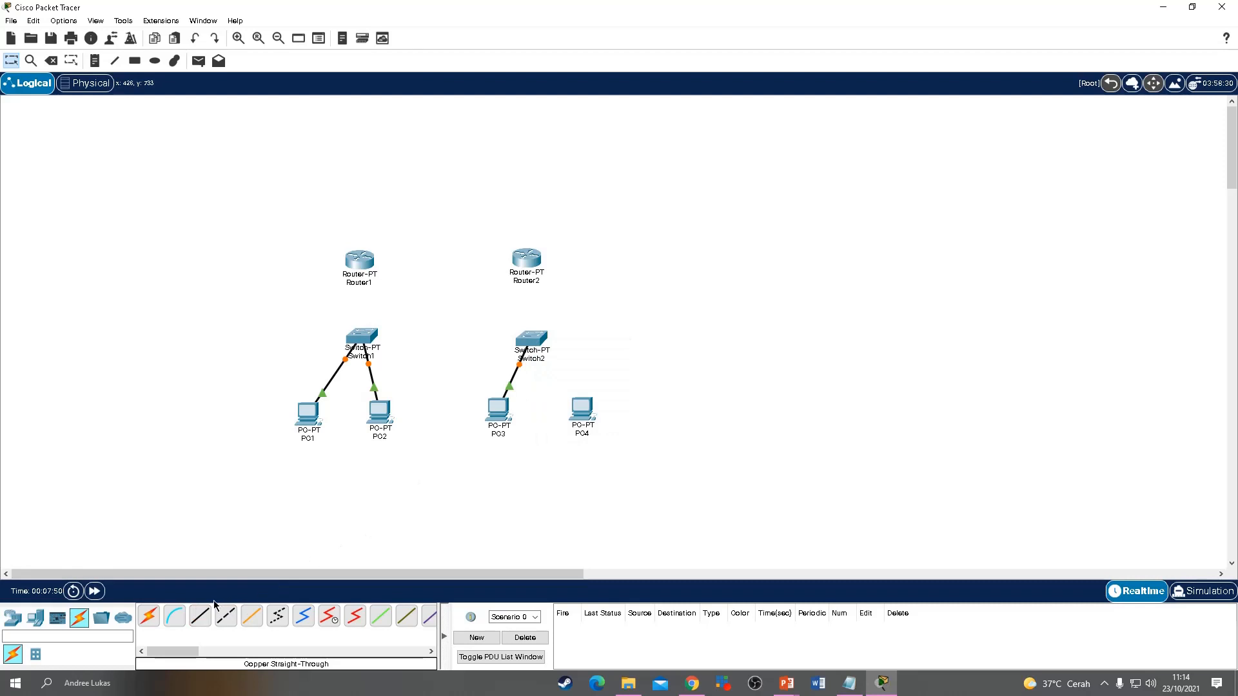
Step: Connect PC4's FastEthernet0 port to a free FastEthernet port on Switch2 with a copper straight-through cable
left_click(200, 616)
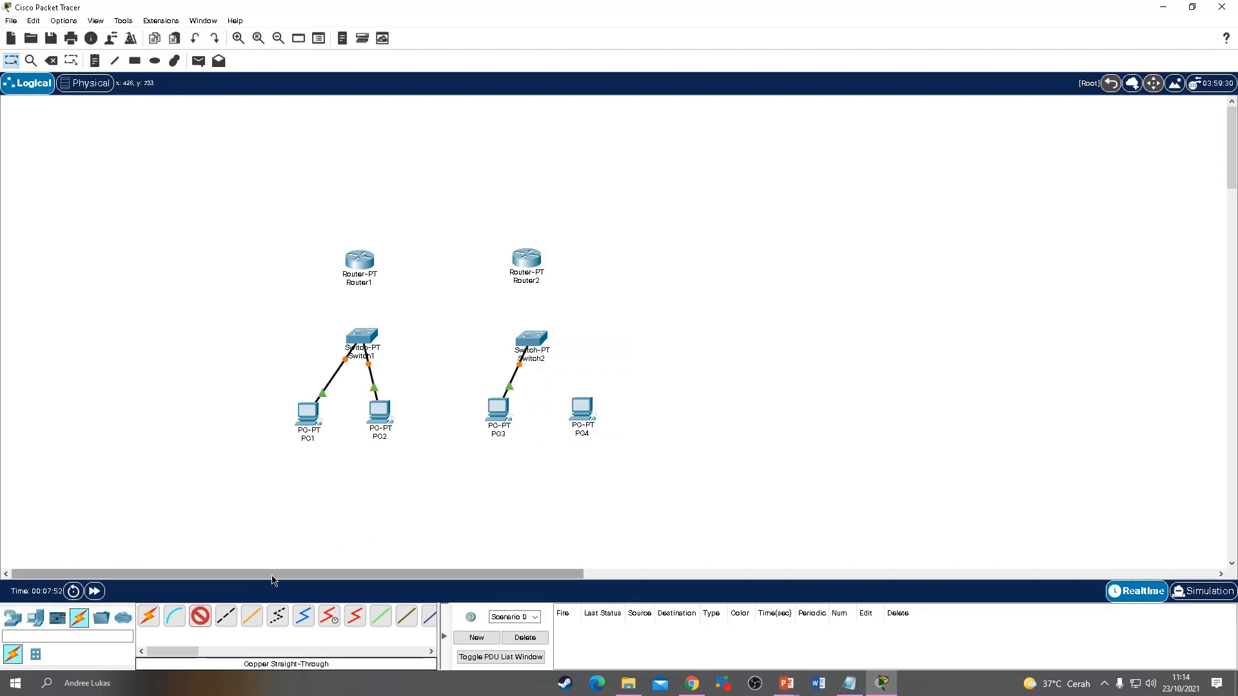
left_click(590, 405)
left_click(590, 458)
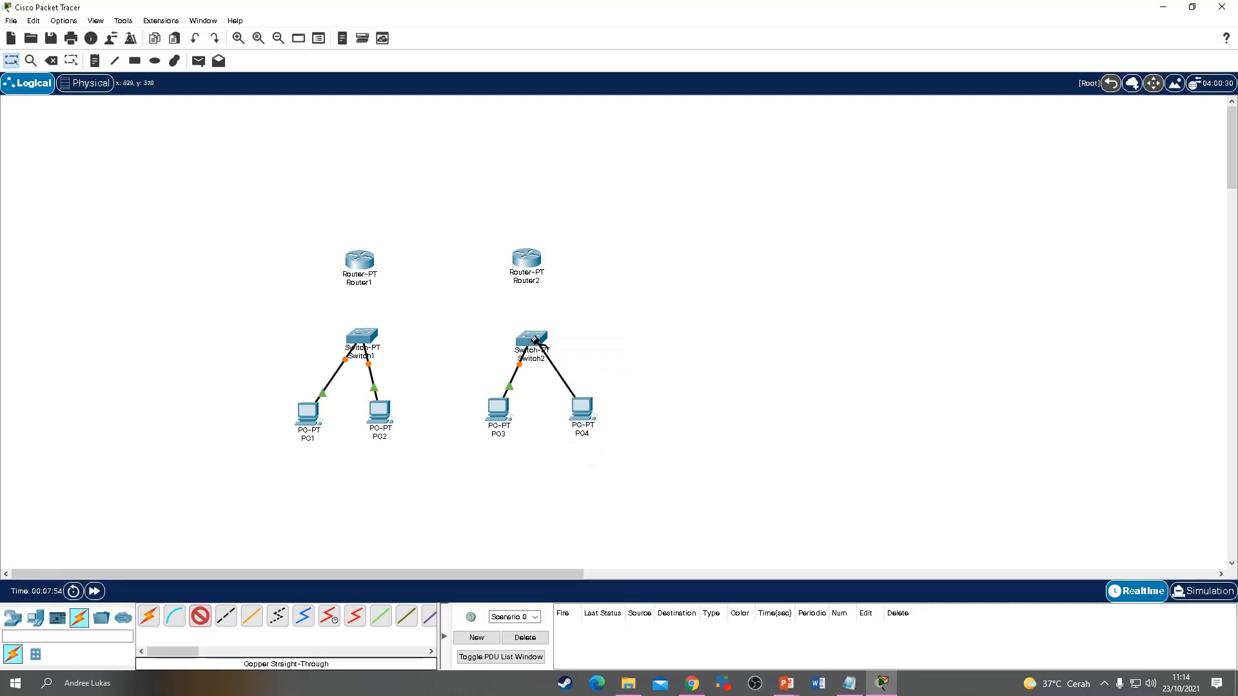
left_click(534, 340)
left_click(553, 365)
Step: Connect Switch1 to Router1 with a copper straight-through cable between free ports on both devices
left_click(205, 615)
left_click(362, 339)
left_click(378, 361)
left_click(353, 256)
left_click(381, 285)
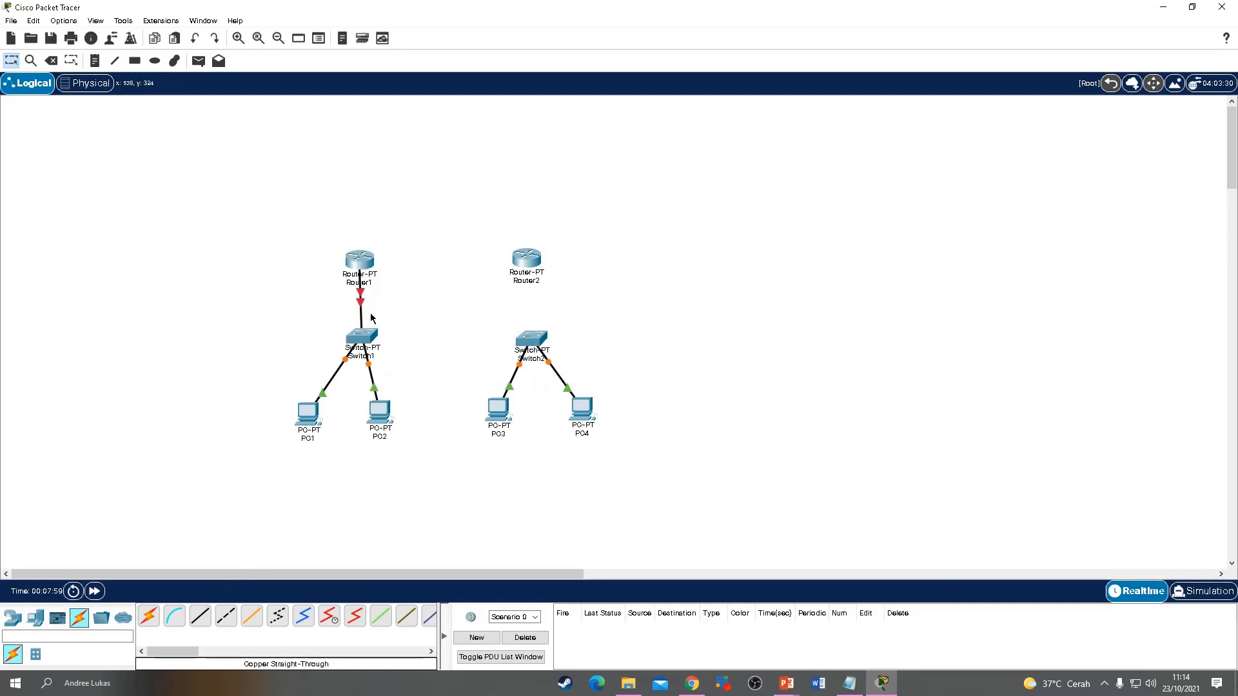
Step: Connect Switch2's FastEthernet2/1 port to Router2 with a copper straight-through cable
left_click(200, 616)
left_click(530, 339)
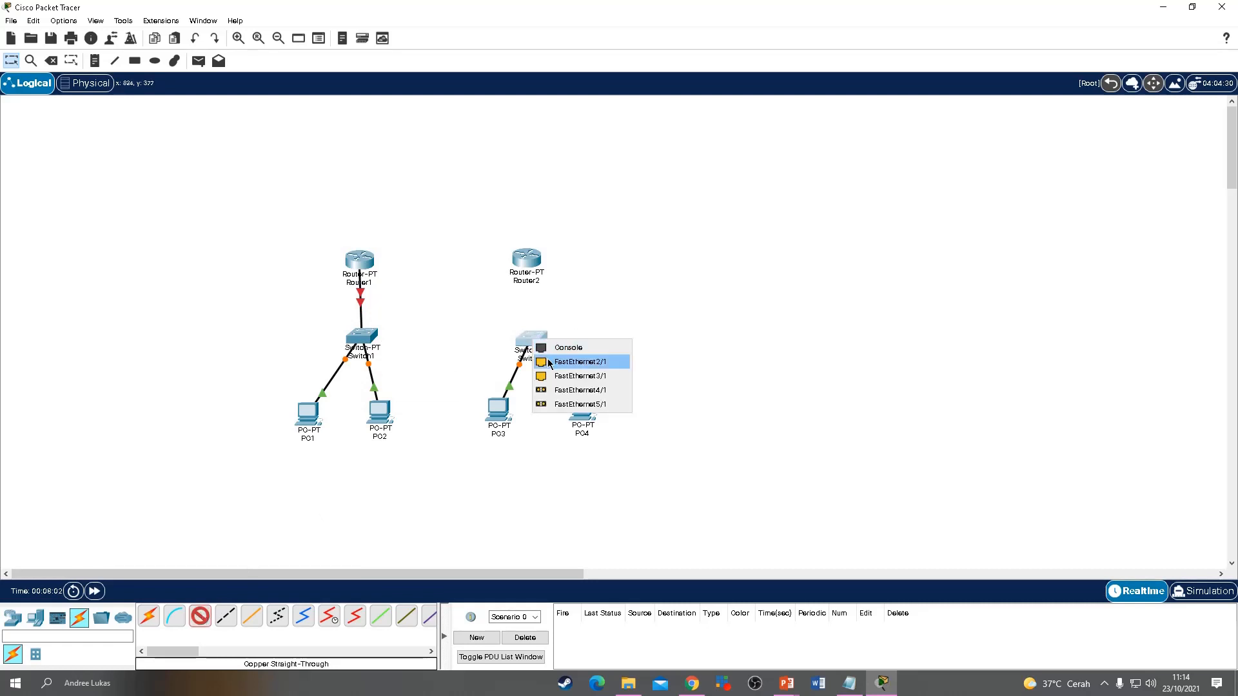
left_click(580, 362)
left_click(527, 259)
left_click(568, 279)
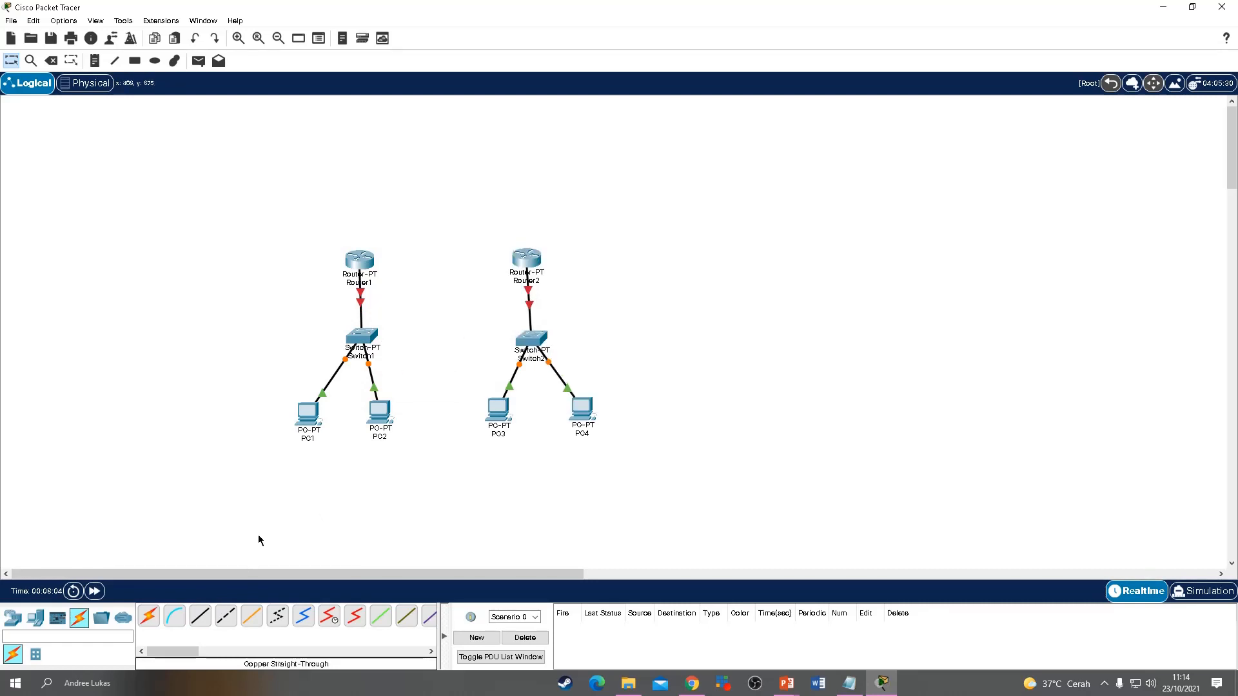
Step: Link Router1 to Router2 using the automatically chosen connection type
left_click(149, 616)
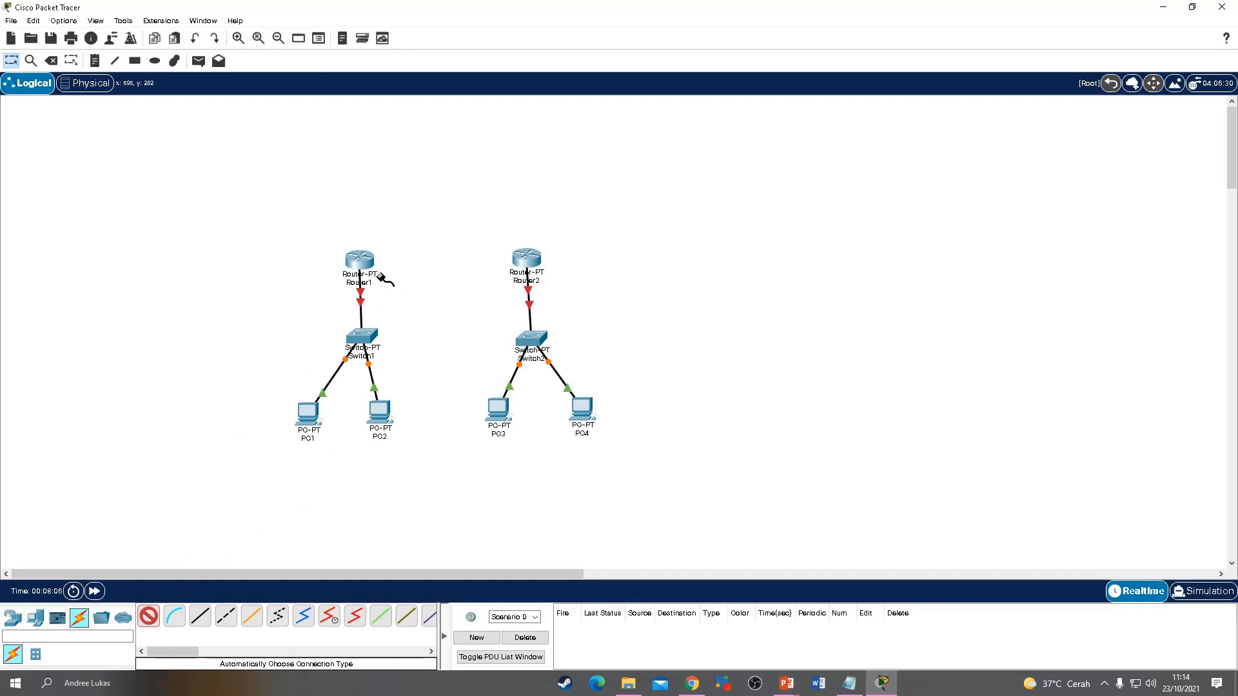
left_click(361, 259)
left_click(527, 260)
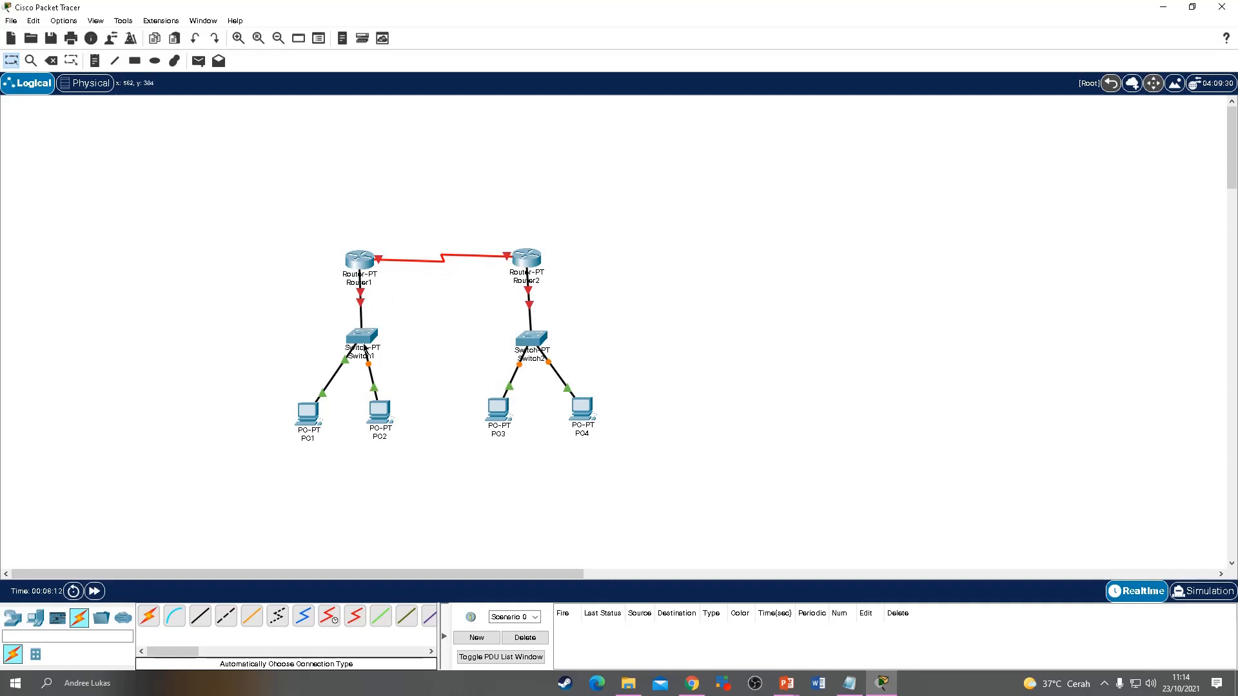
Step: Align Switch1 and Router1 vertically above PC1 and PC2, and Switch2 and Router2 above PC3 and PC4
left_click_drag(364, 346, 347, 346)
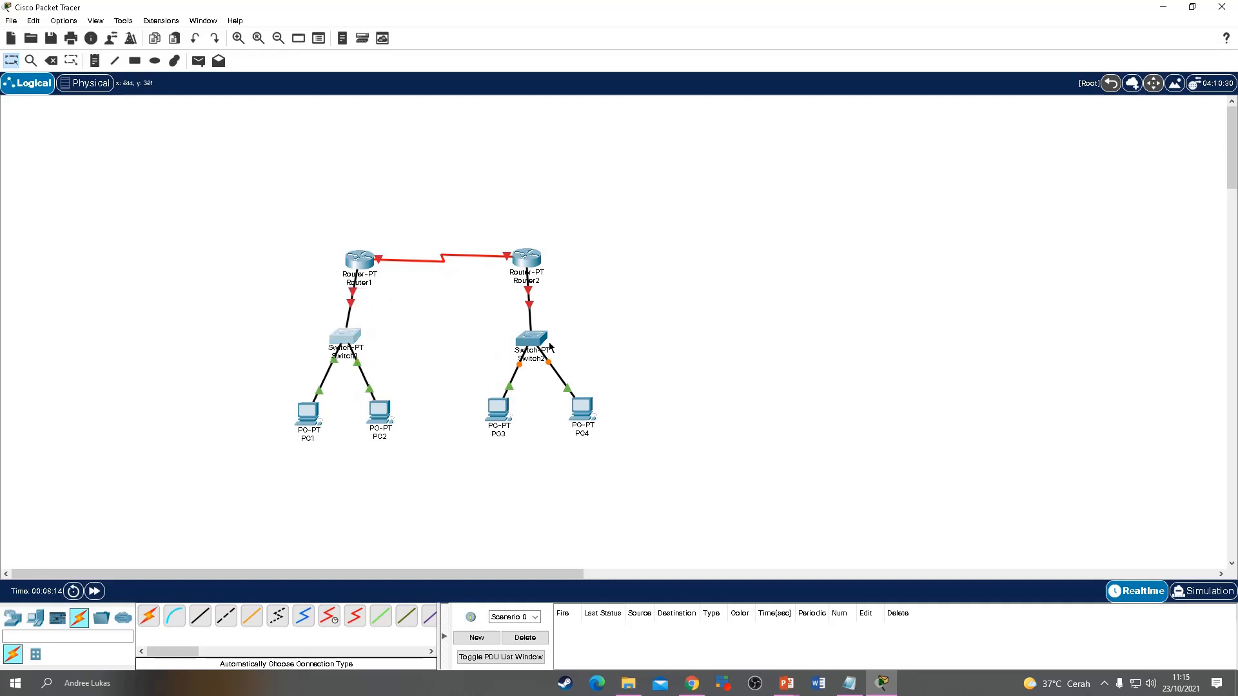
left_click_drag(534, 343, 541, 342)
left_click_drag(529, 259, 541, 254)
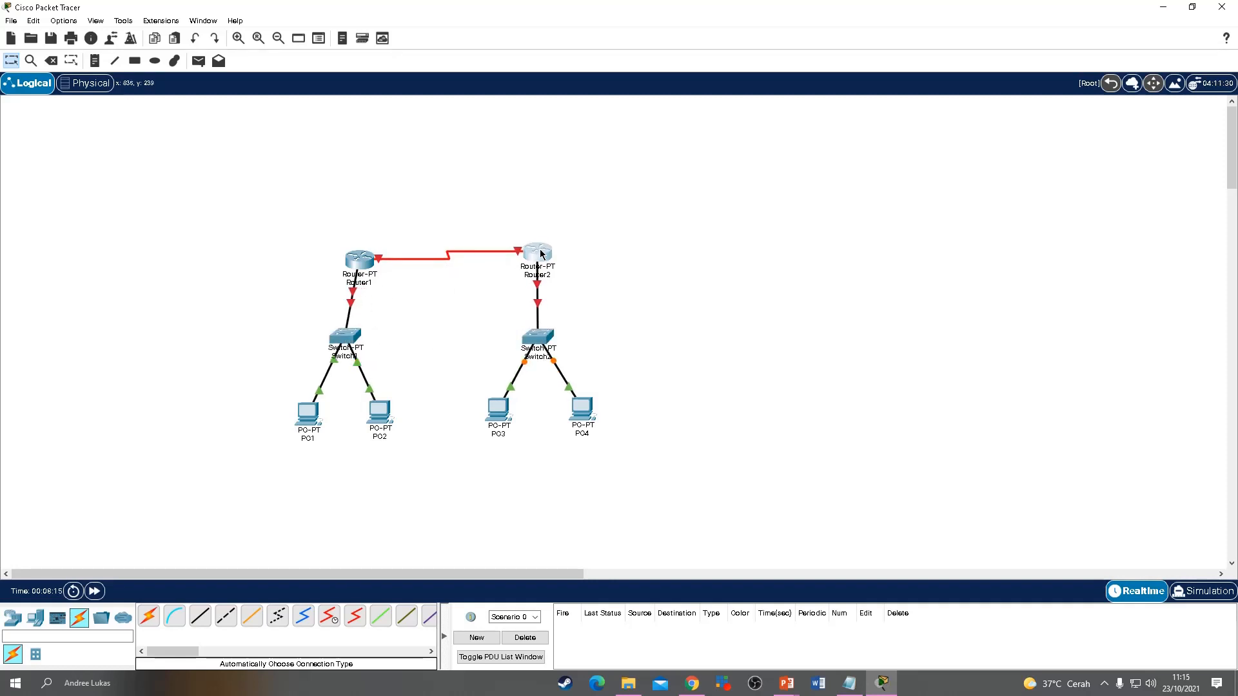
left_click_drag(363, 263, 347, 258)
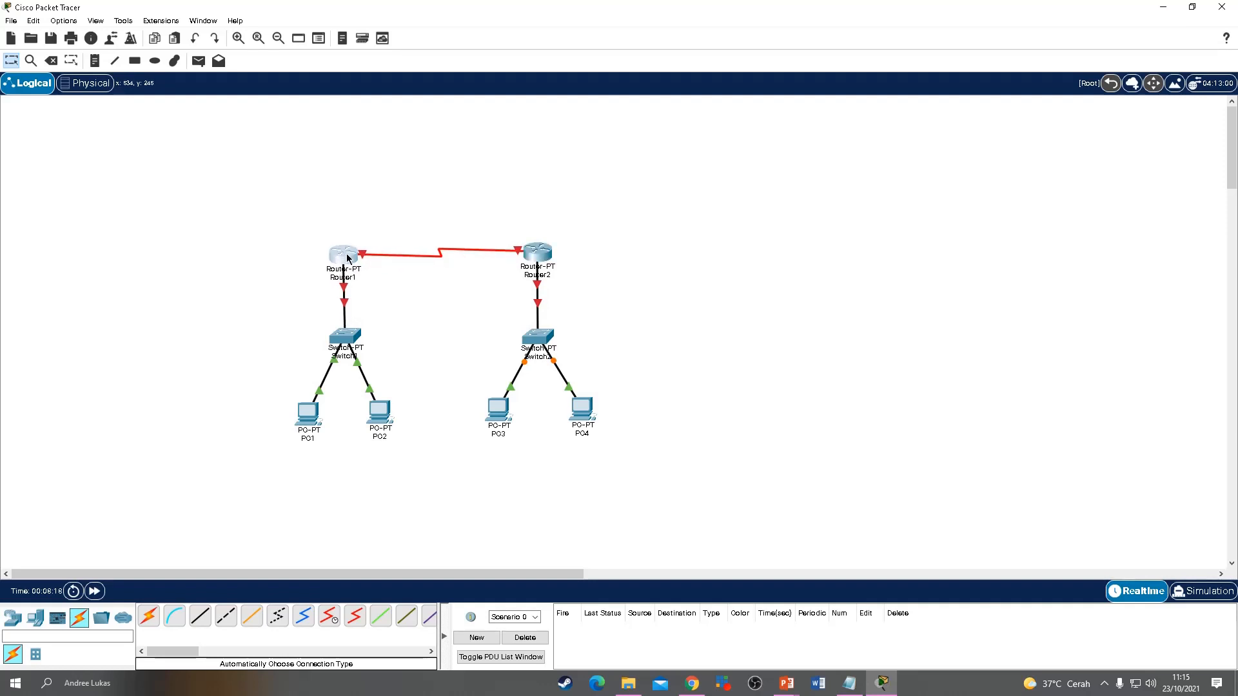
left_click(532, 255)
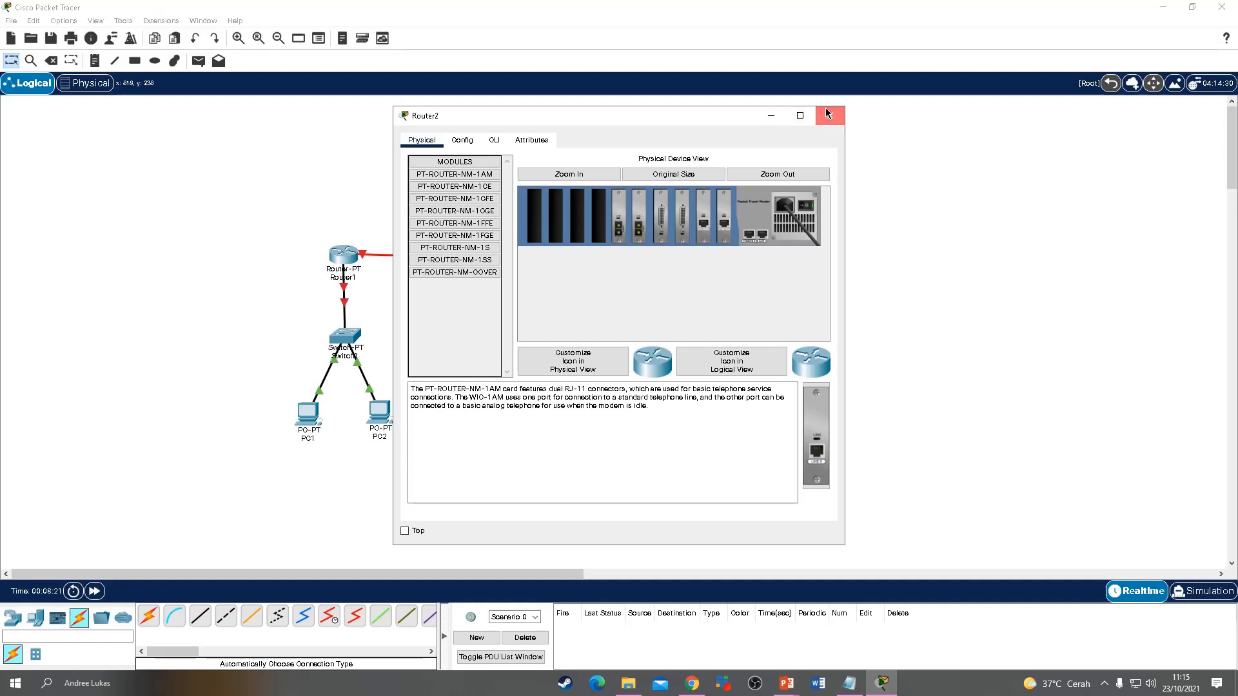
left_click(828, 114)
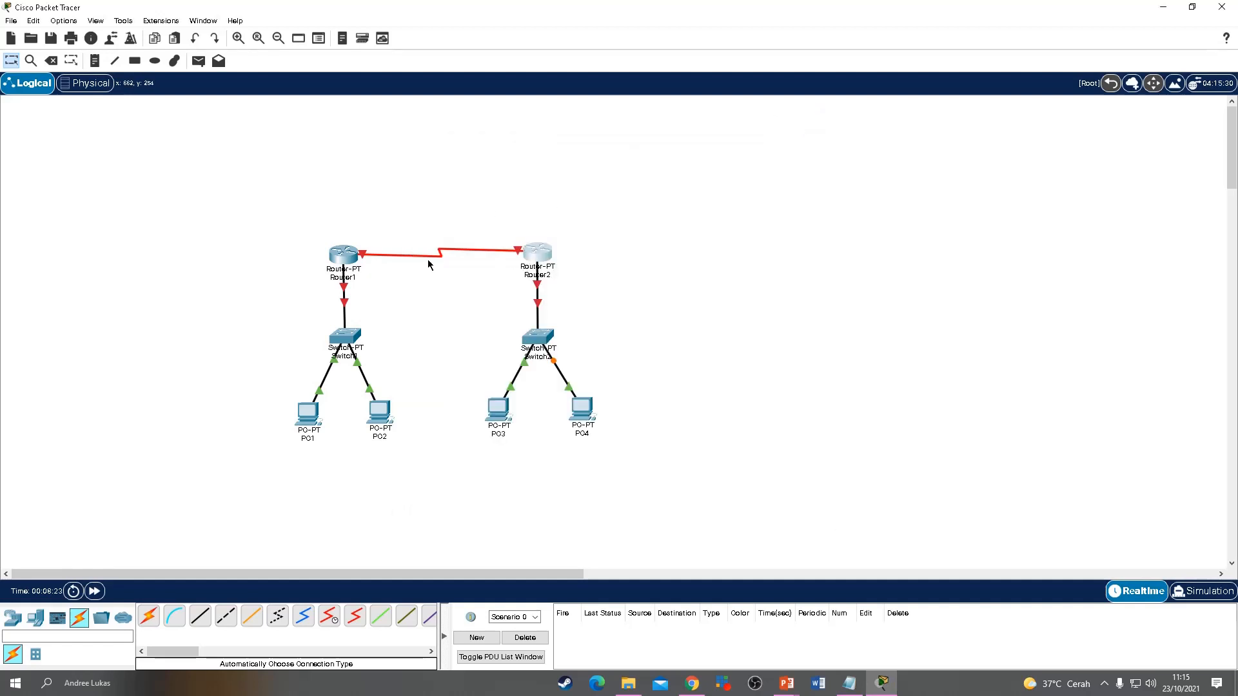
Step: Turn on Router1's FastEthernet0/0 and Serial2/0 ports
left_click(343, 256)
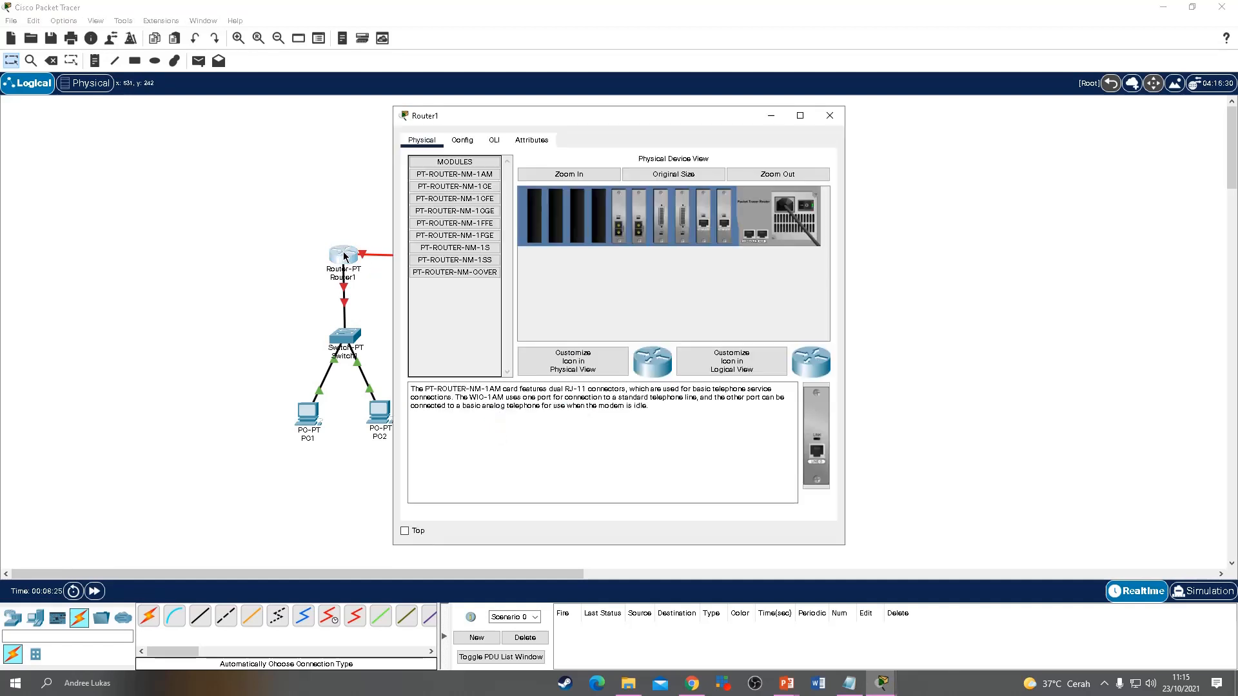
left_click(462, 140)
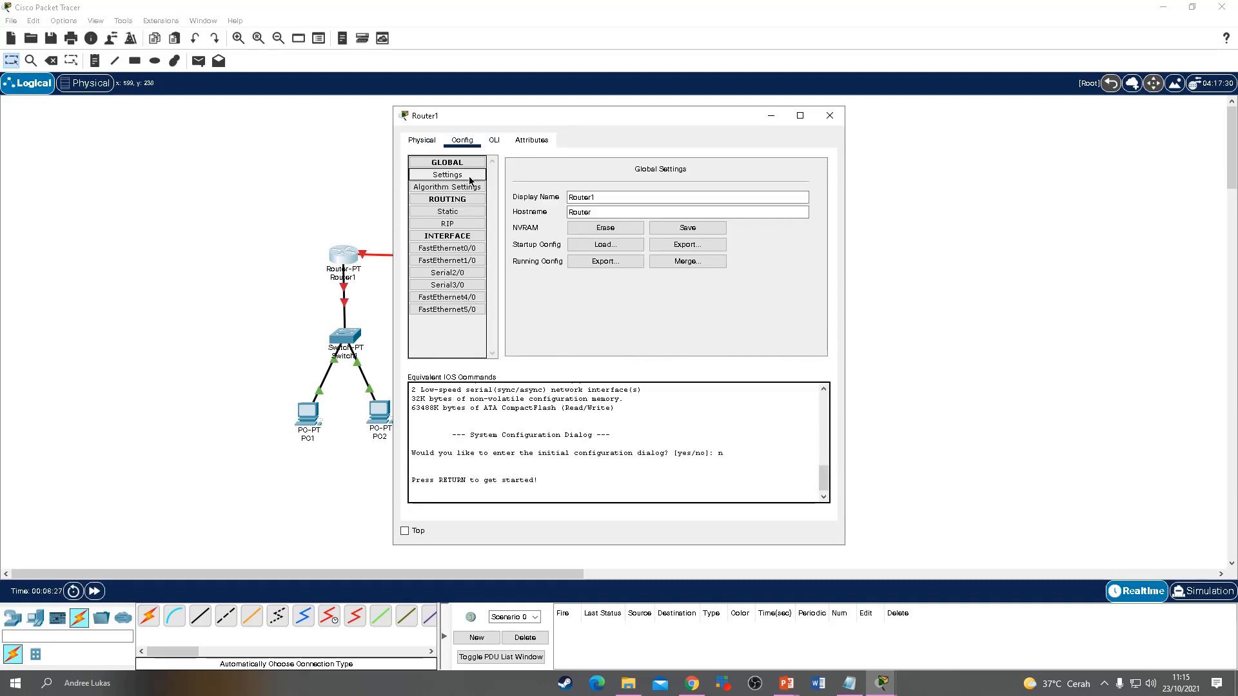
left_click(443, 249)
left_click(810, 180)
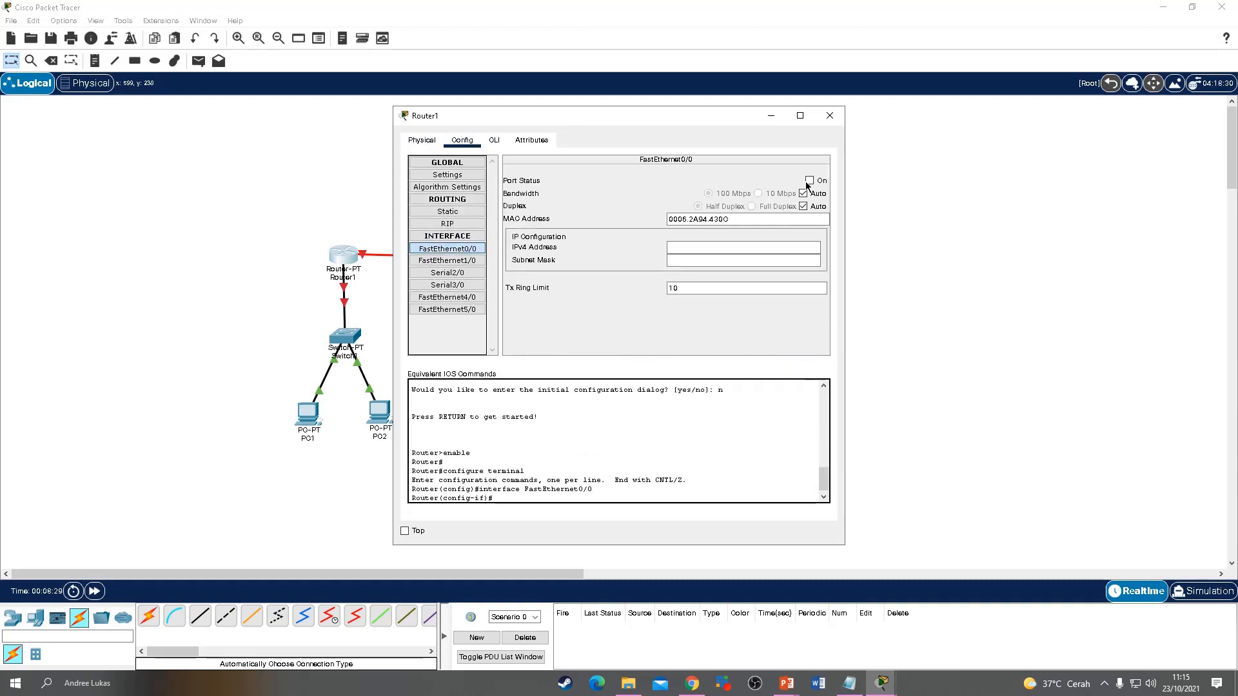
left_click(450, 273)
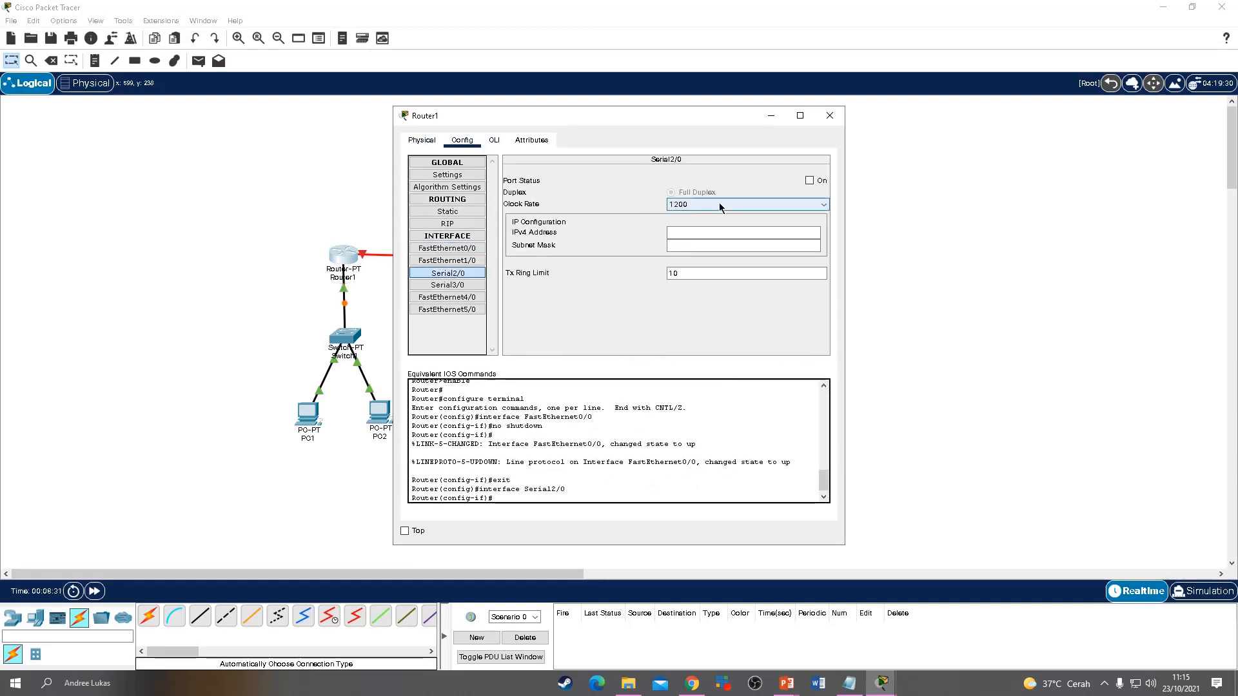
left_click(810, 181)
left_click(772, 116)
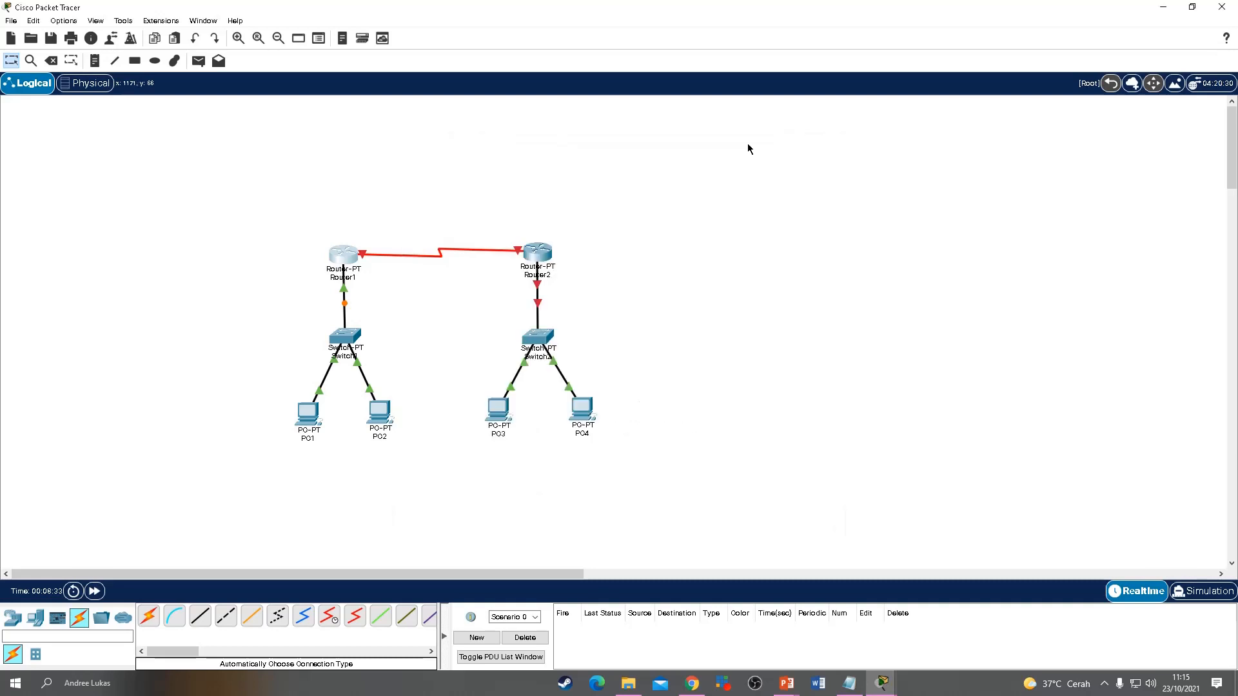
Step: Turn on Router2's Serial2/0 and FastEthernet0/0 ports
left_click(542, 256)
left_click(462, 140)
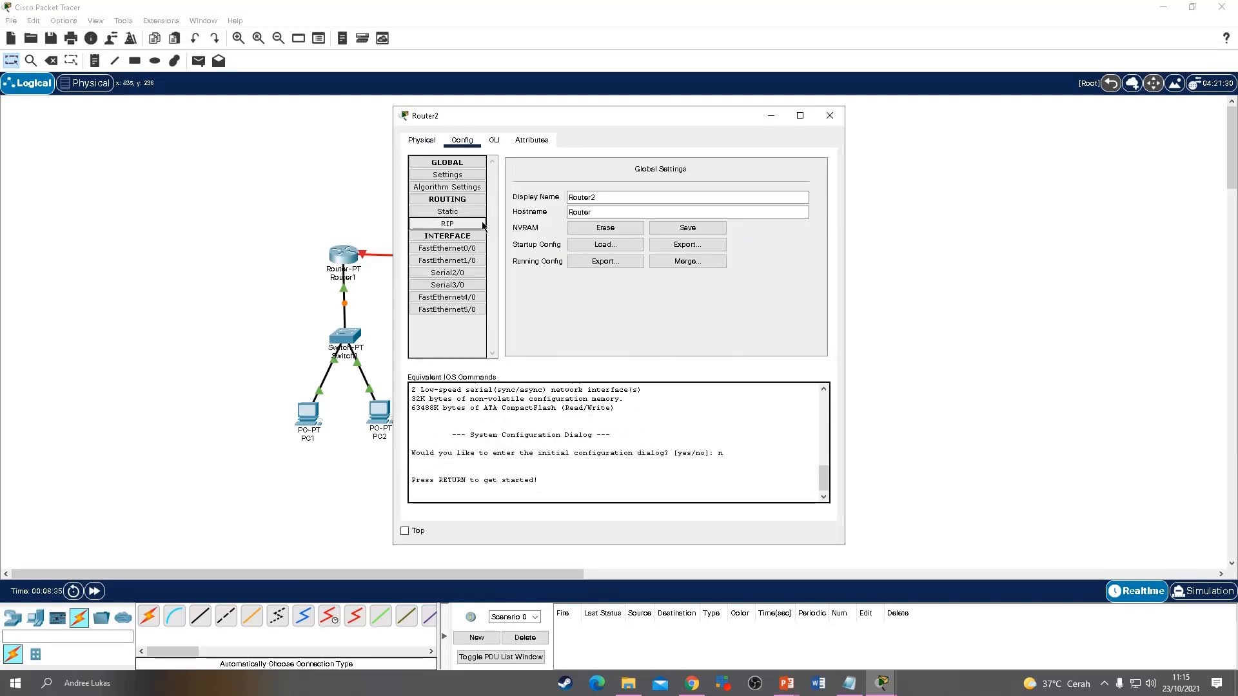
left_click(467, 276)
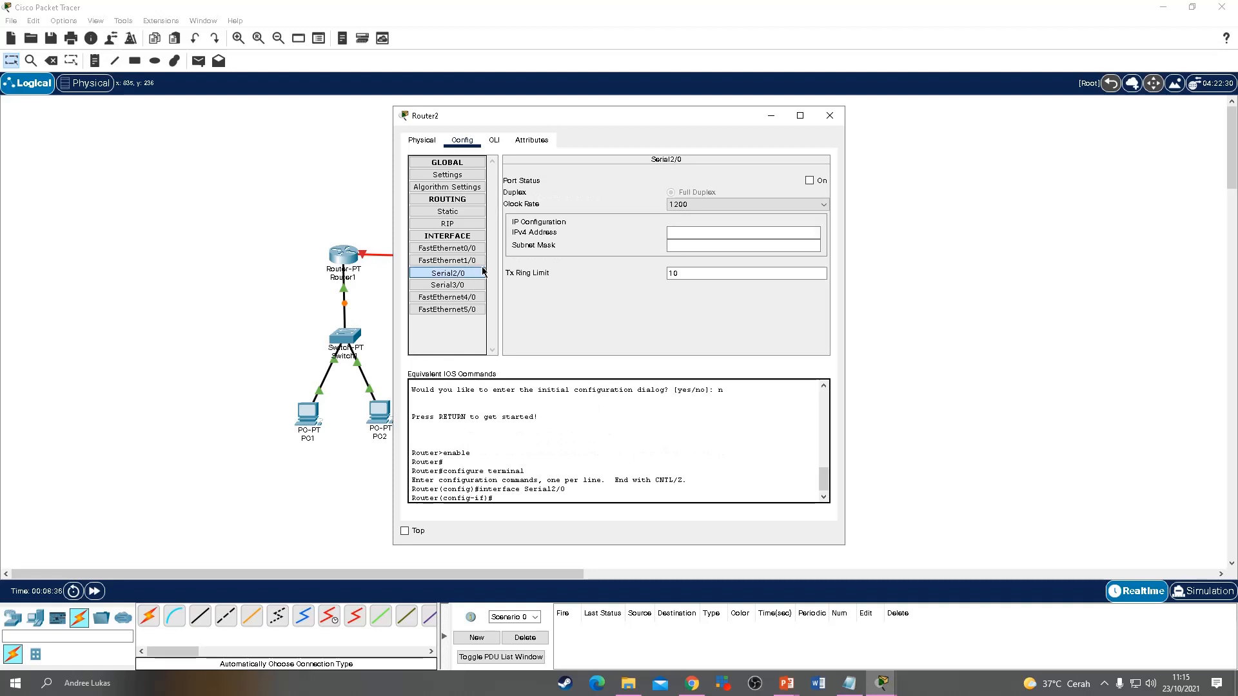
left_click(809, 181)
left_click(458, 212)
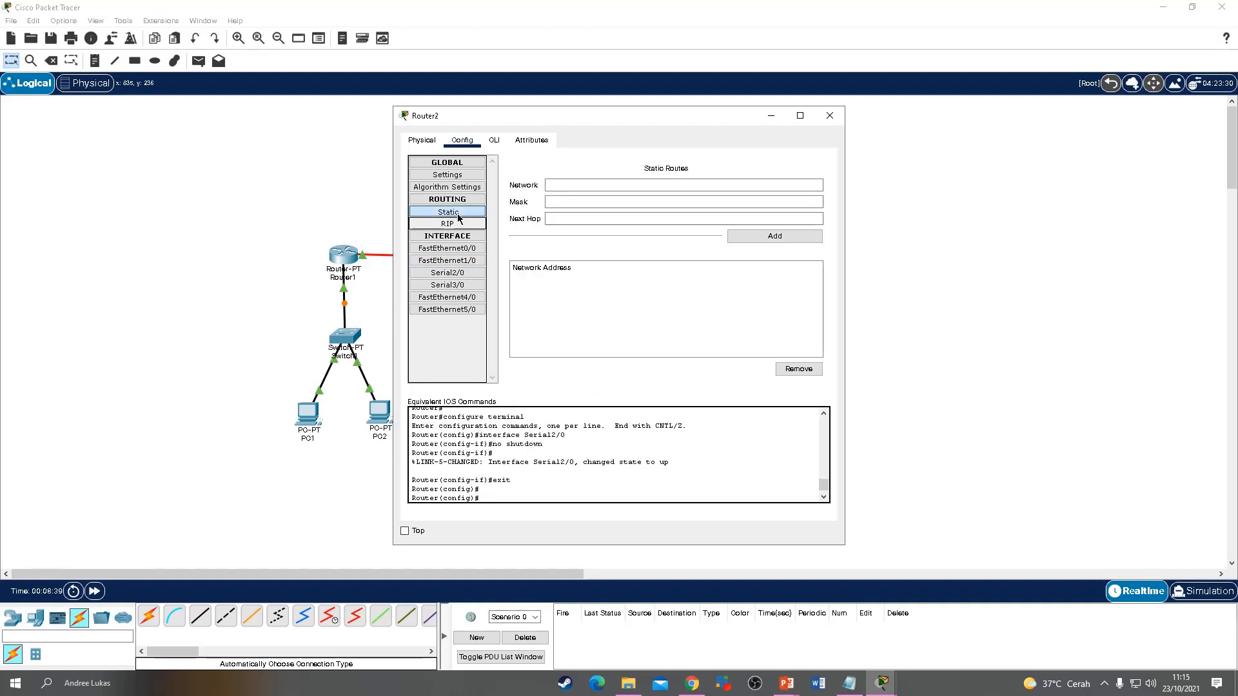
left_click(447, 249)
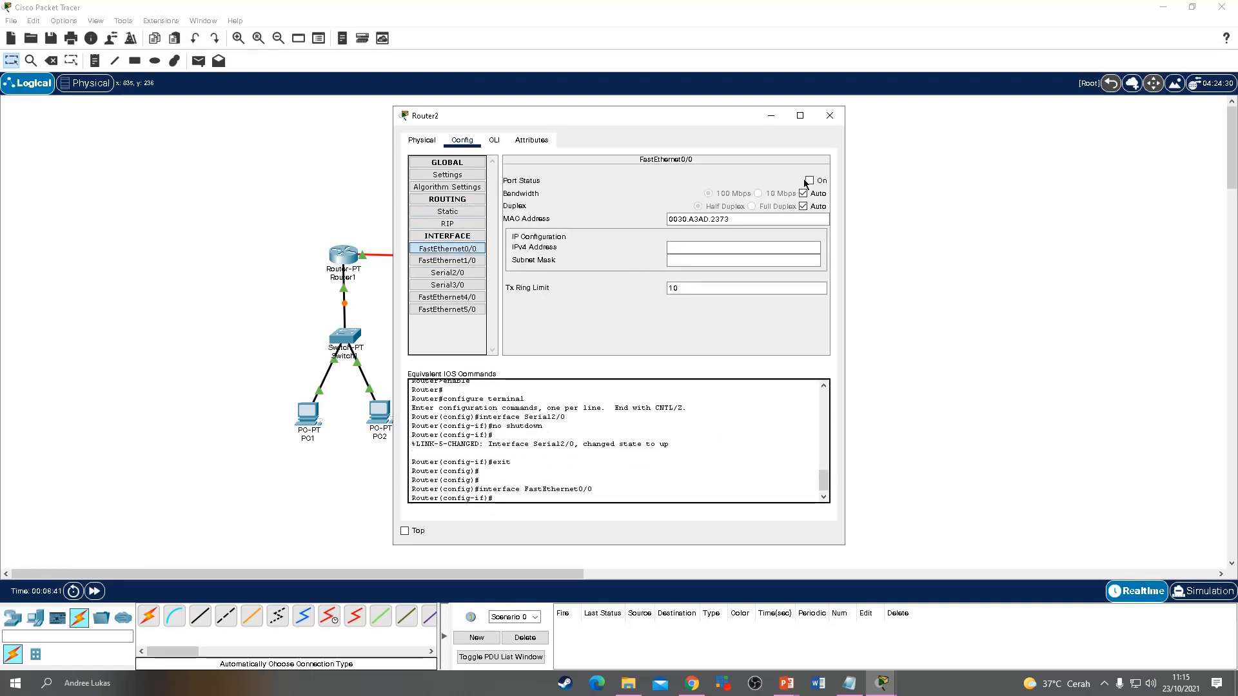
left_click(810, 181)
left_click(771, 116)
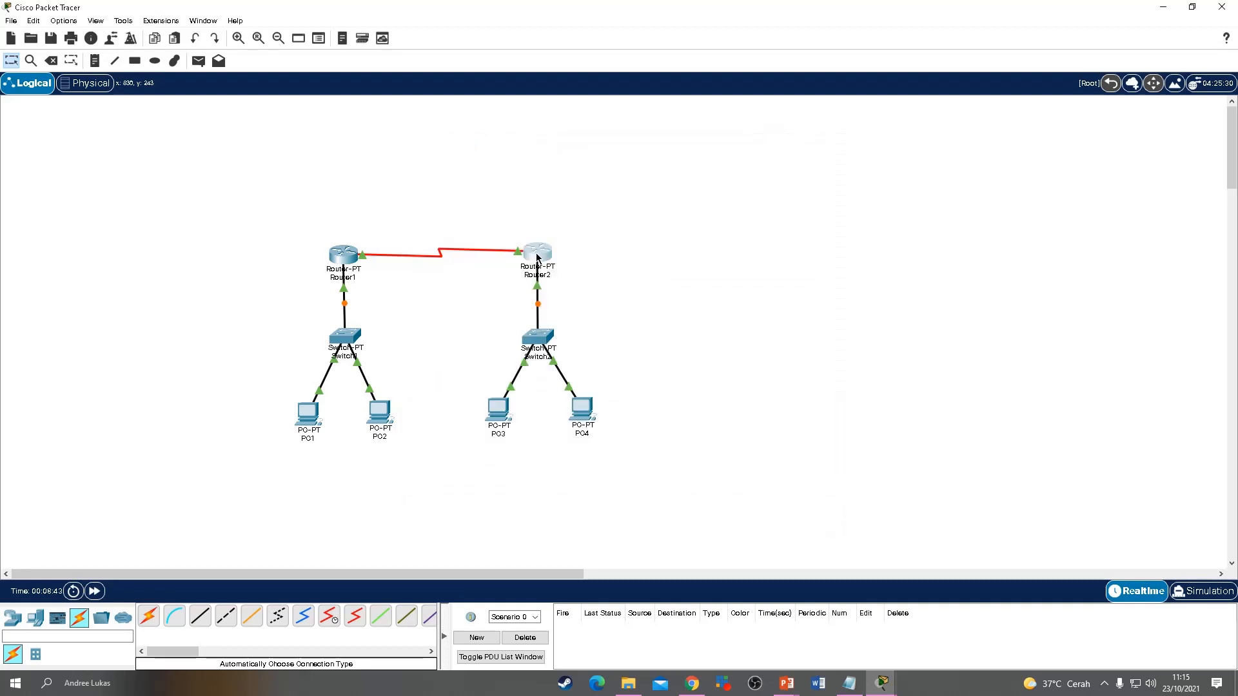
Step: Nudge Router2 and Switch1 slightly within the topology layout
left_click_drag(538, 258, 532, 257)
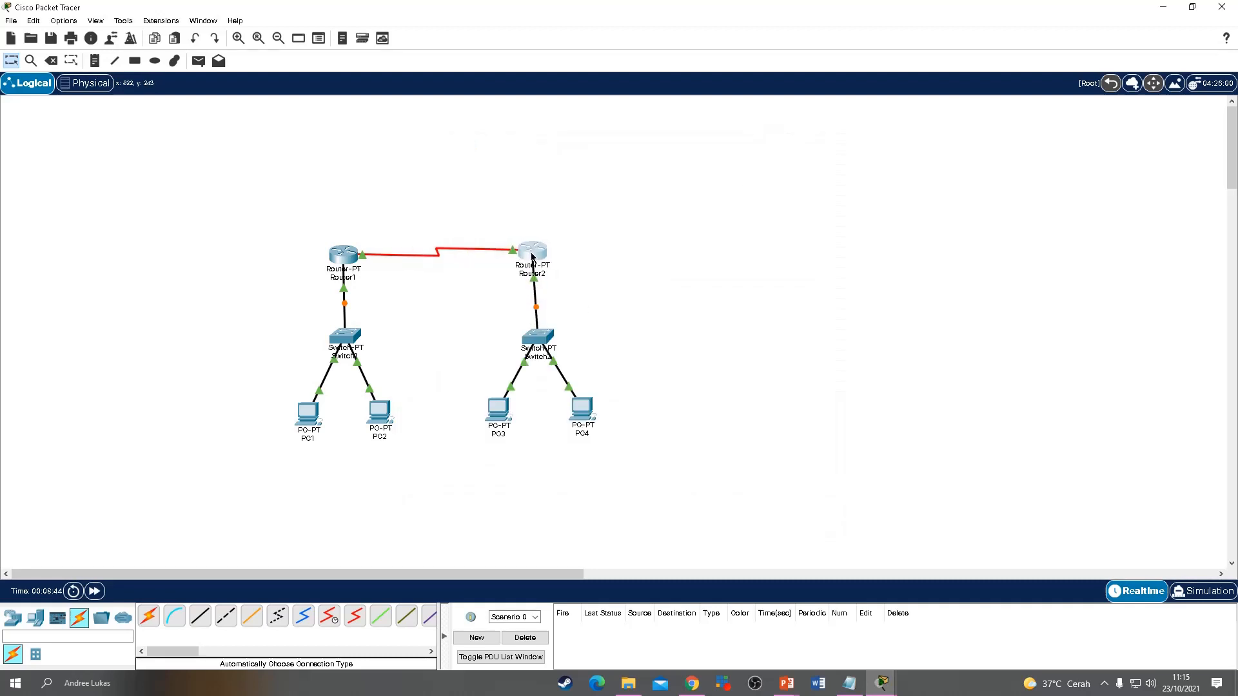
left_click_drag(339, 341, 336, 342)
left_click(336, 343)
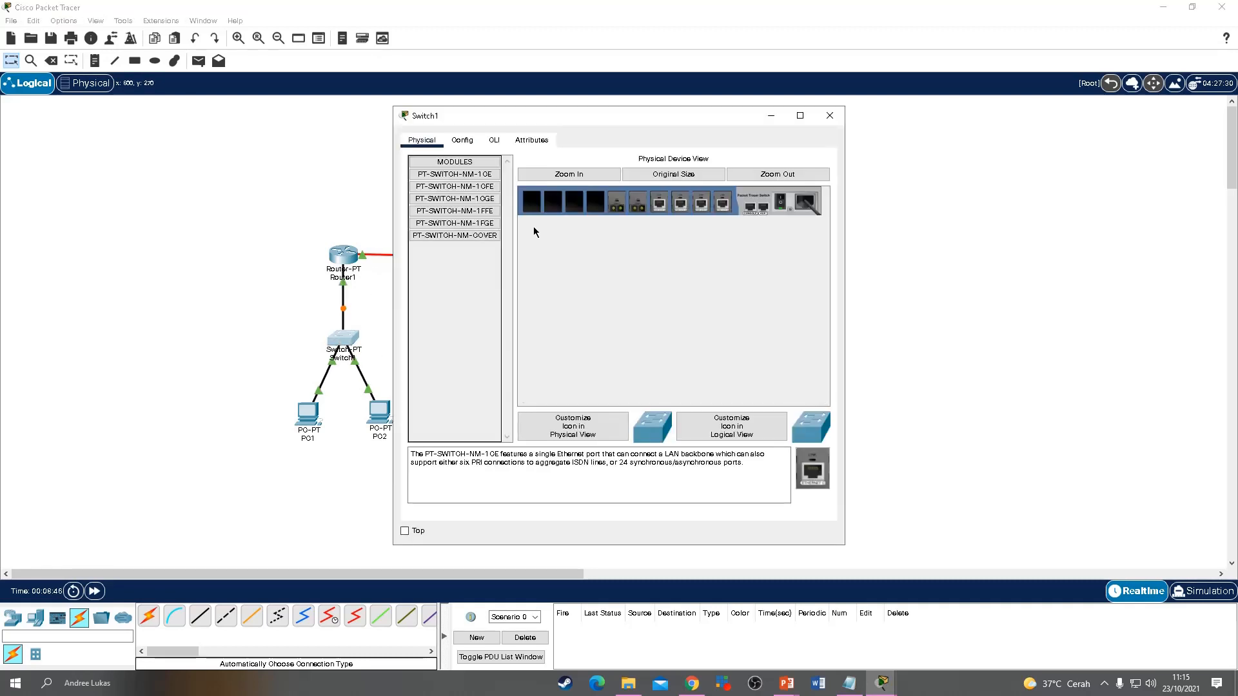
left_click(771, 117)
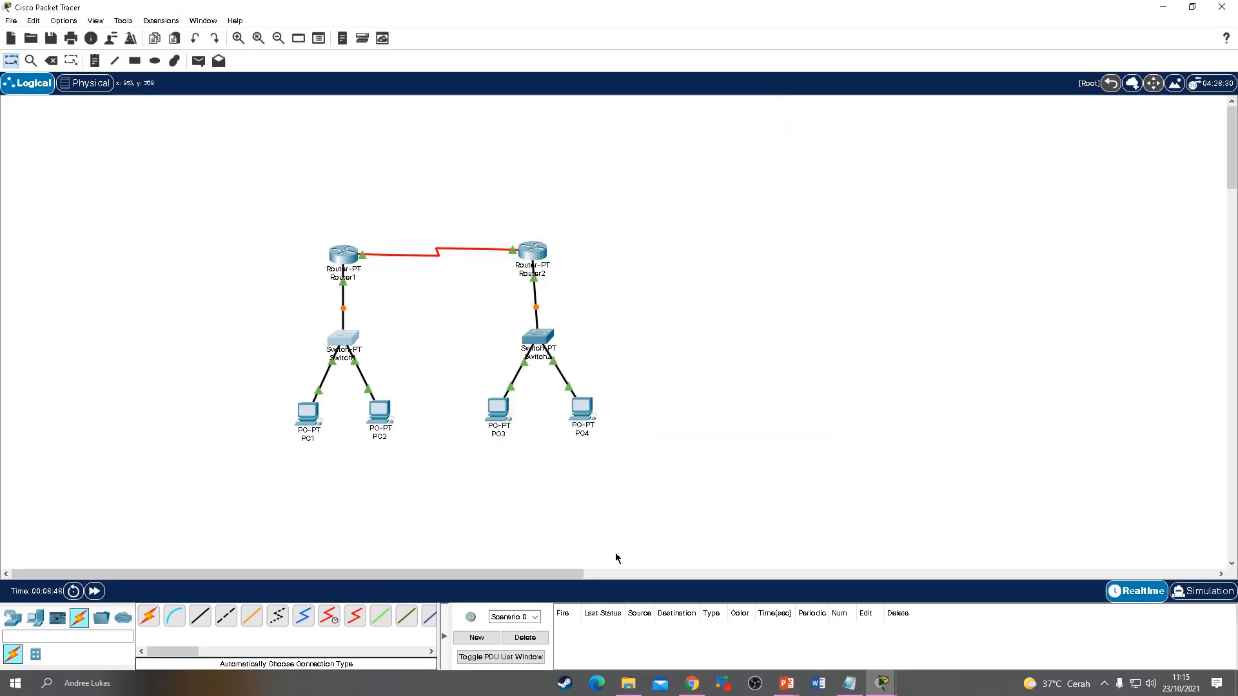
Step: Set PC1's IPv4 address to 192.168.1.1, copied from the Notepad address list, with subnet mask 255.255.255.0
left_click(312, 413)
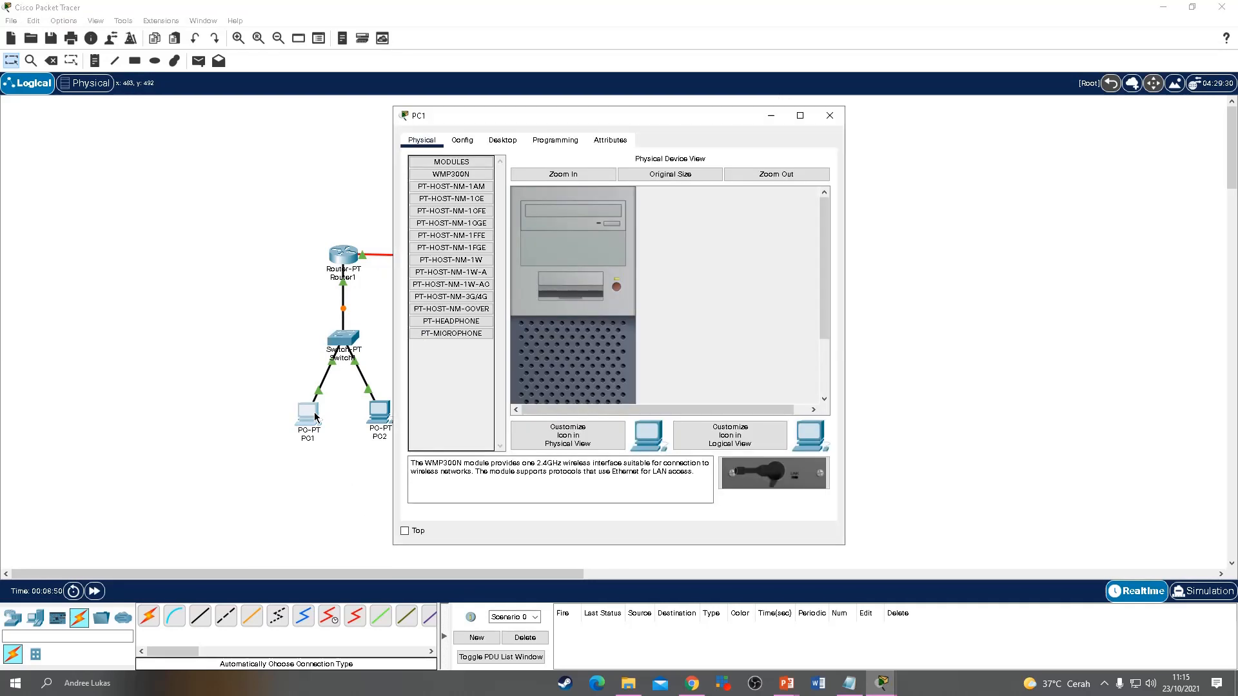
left_click(463, 143)
left_click(503, 141)
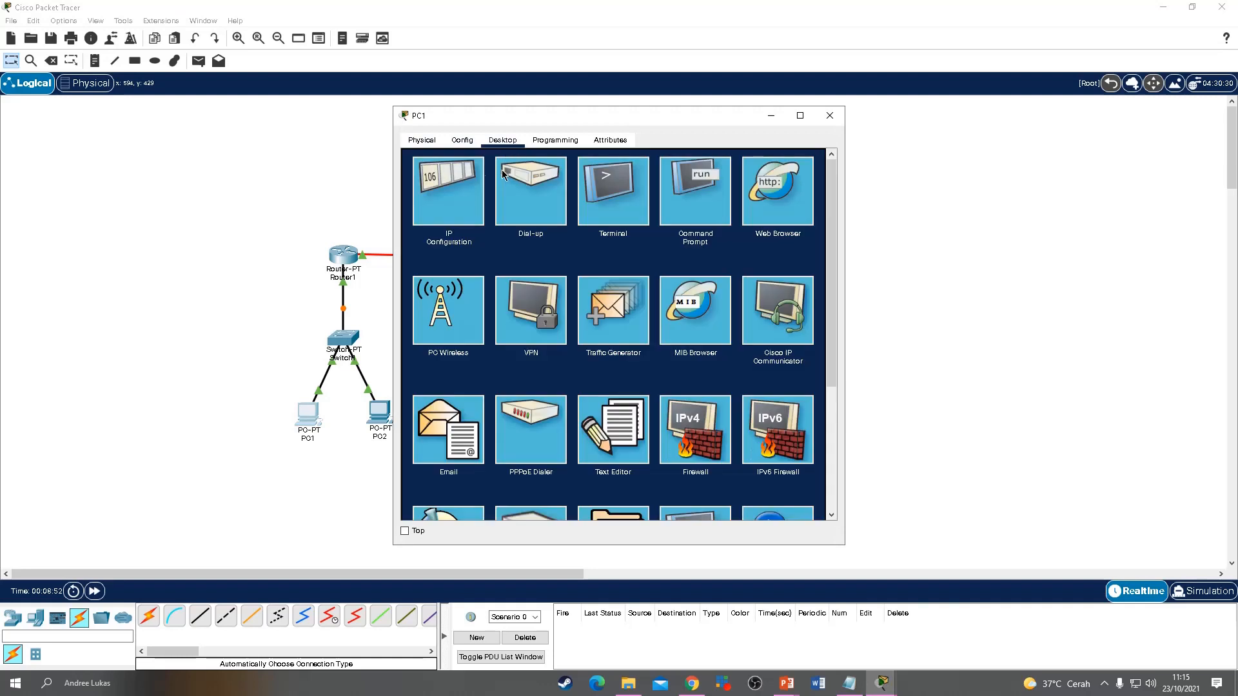
left_click(850, 684)
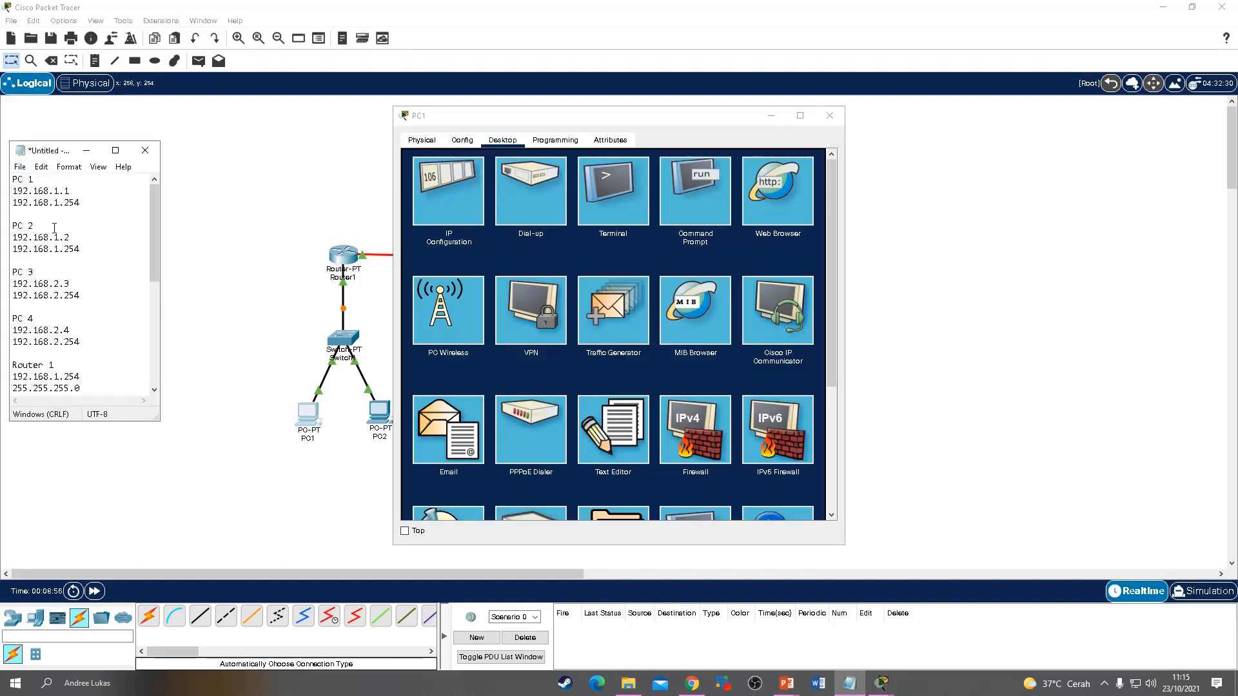
double_click(80, 190)
key("ctrl+c")
left_click(466, 176)
left_click(591, 227)
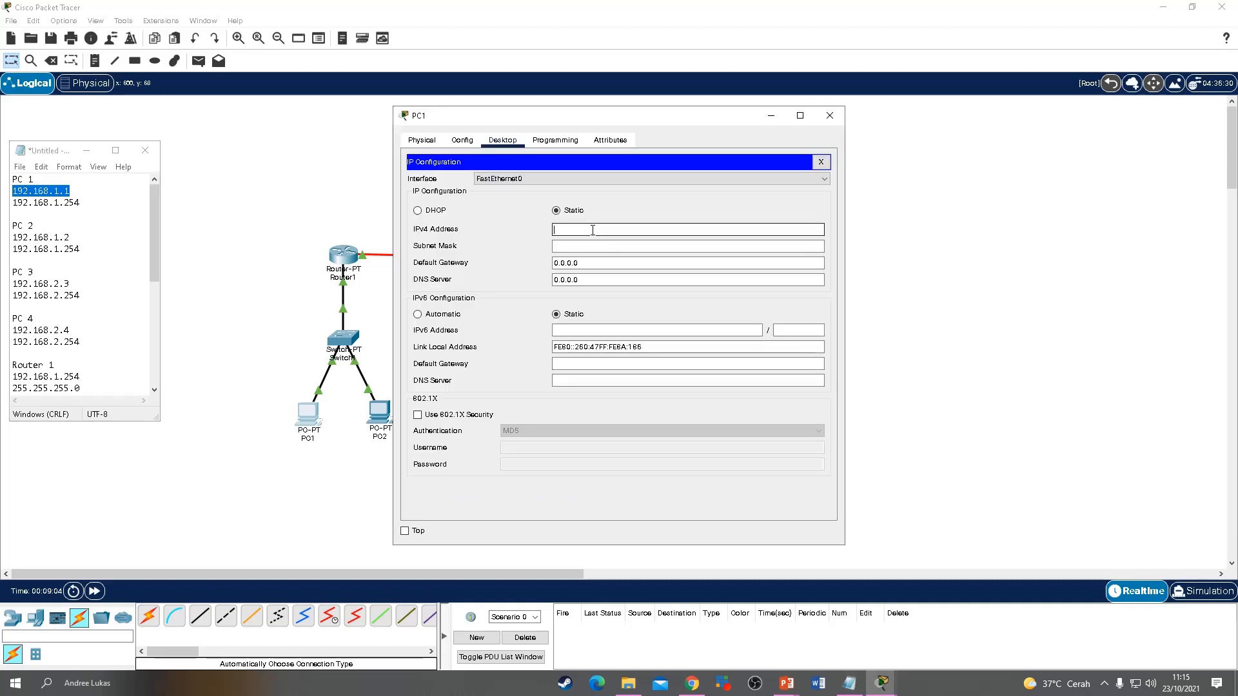
key("ctrl+v")
left_click(616, 245)
Step: Set PC1's IPv4 default gateway to 192.168.1.254 and close its configuration window
left_click(603, 264)
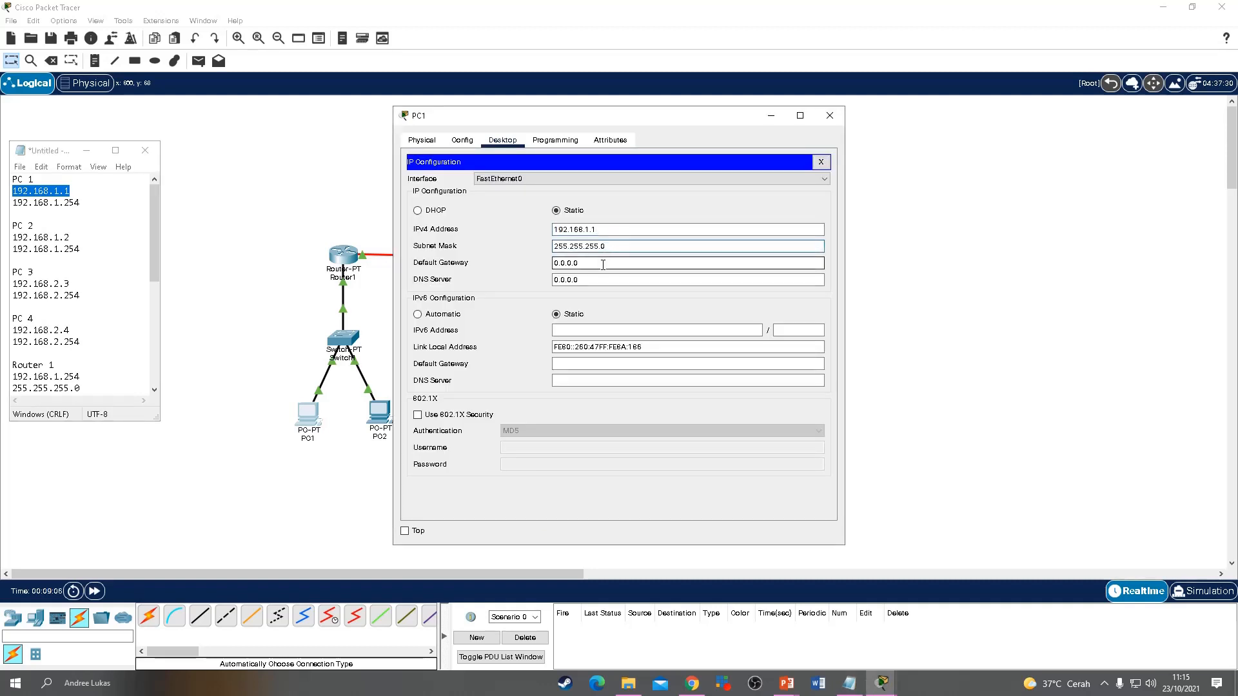
left_click(602, 264)
left_click_drag(603, 264, 539, 266)
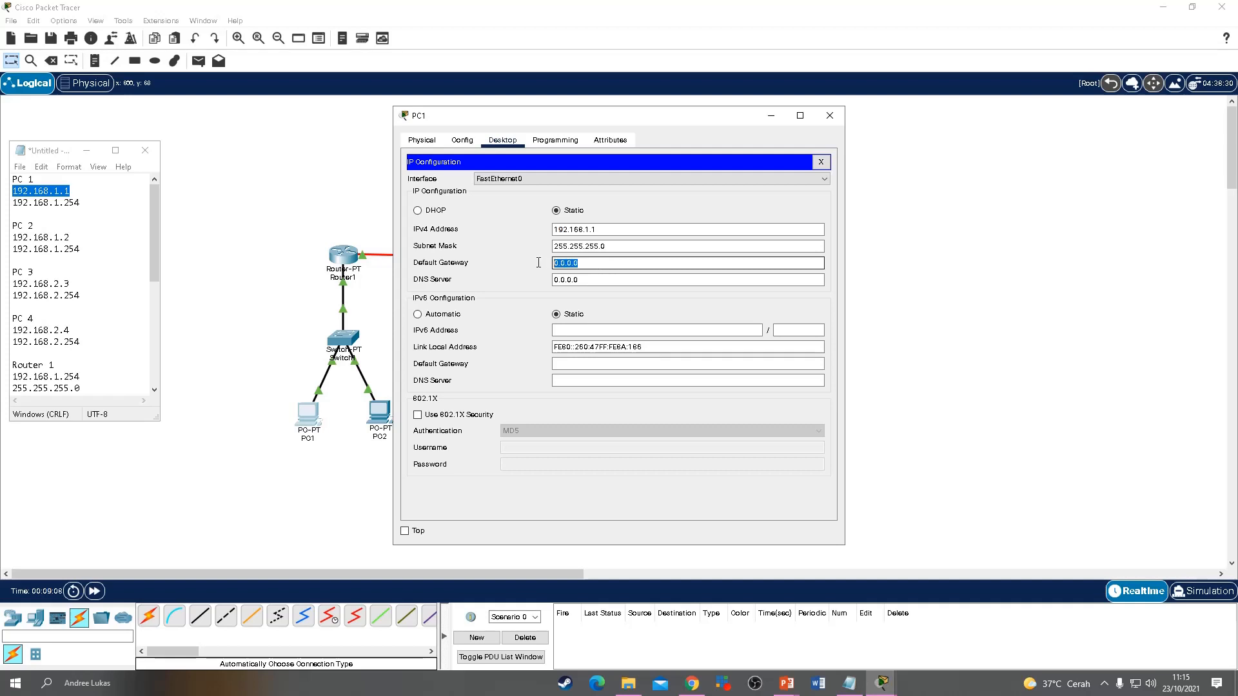
key("ctrl+v")
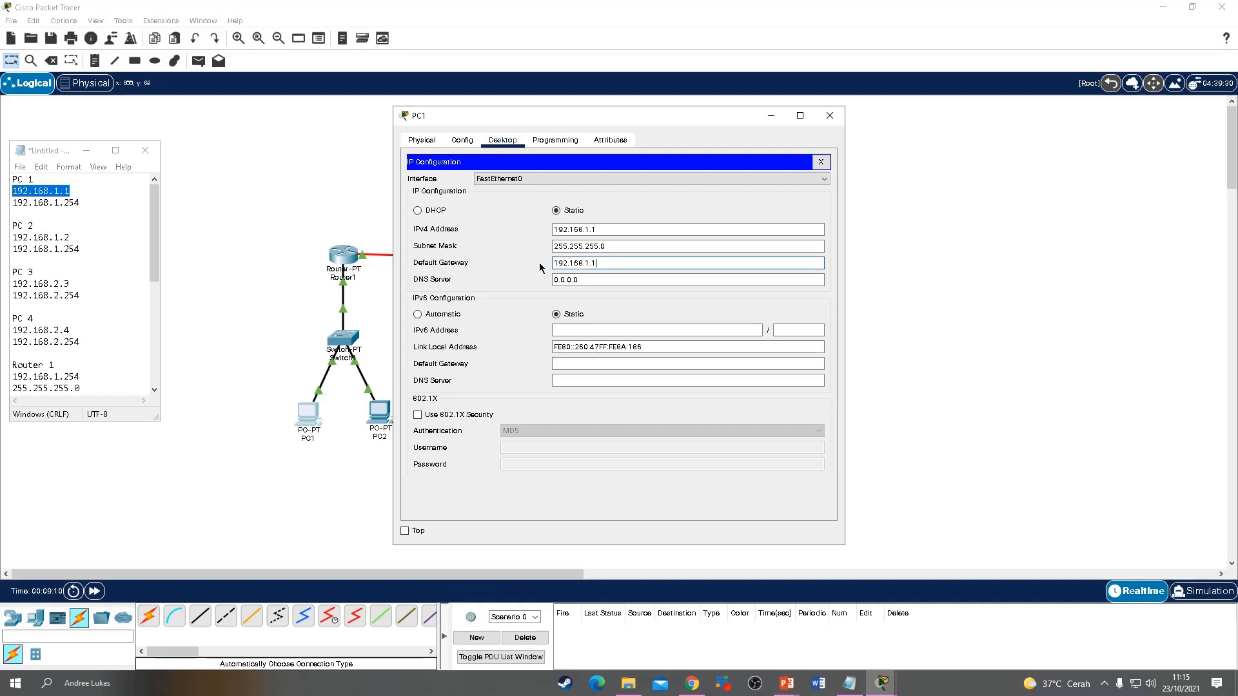
key("BackSpace")
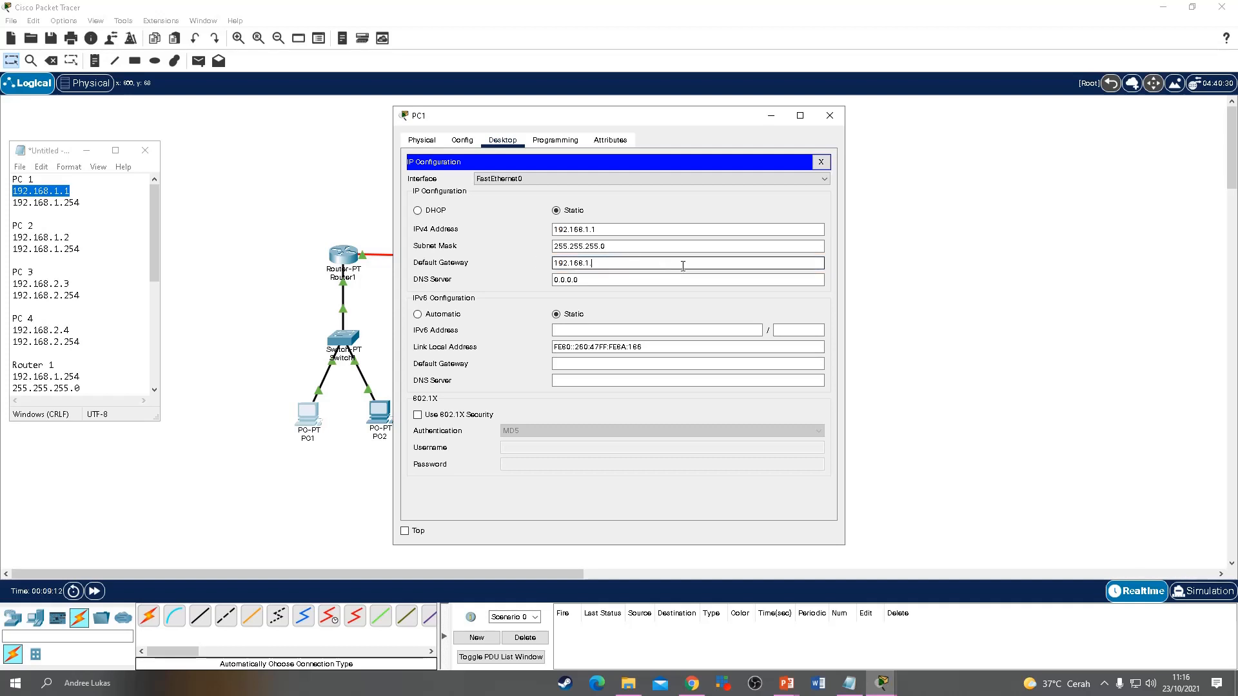
type("254")
left_click(830, 115)
Step: Set PC2's IPv4 address to 192.168.1.2 with subnet mask 255.255.255.0
left_click(379, 416)
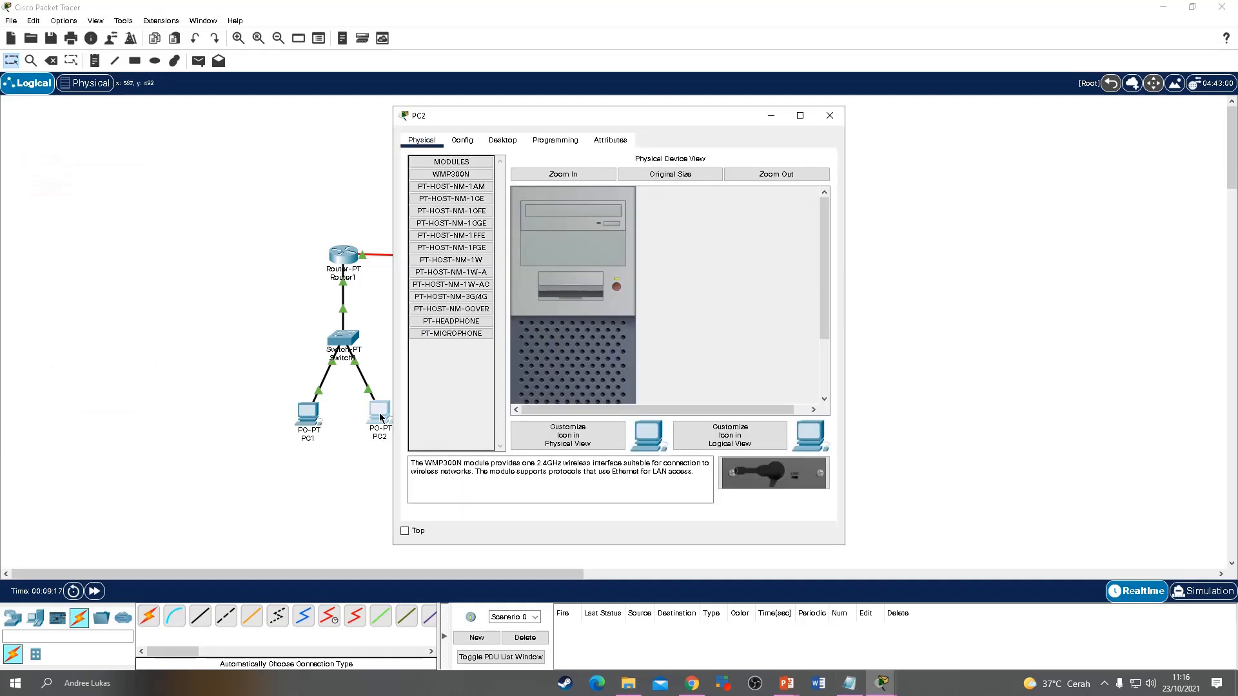
left_click(463, 140)
left_click(502, 140)
left_click(471, 190)
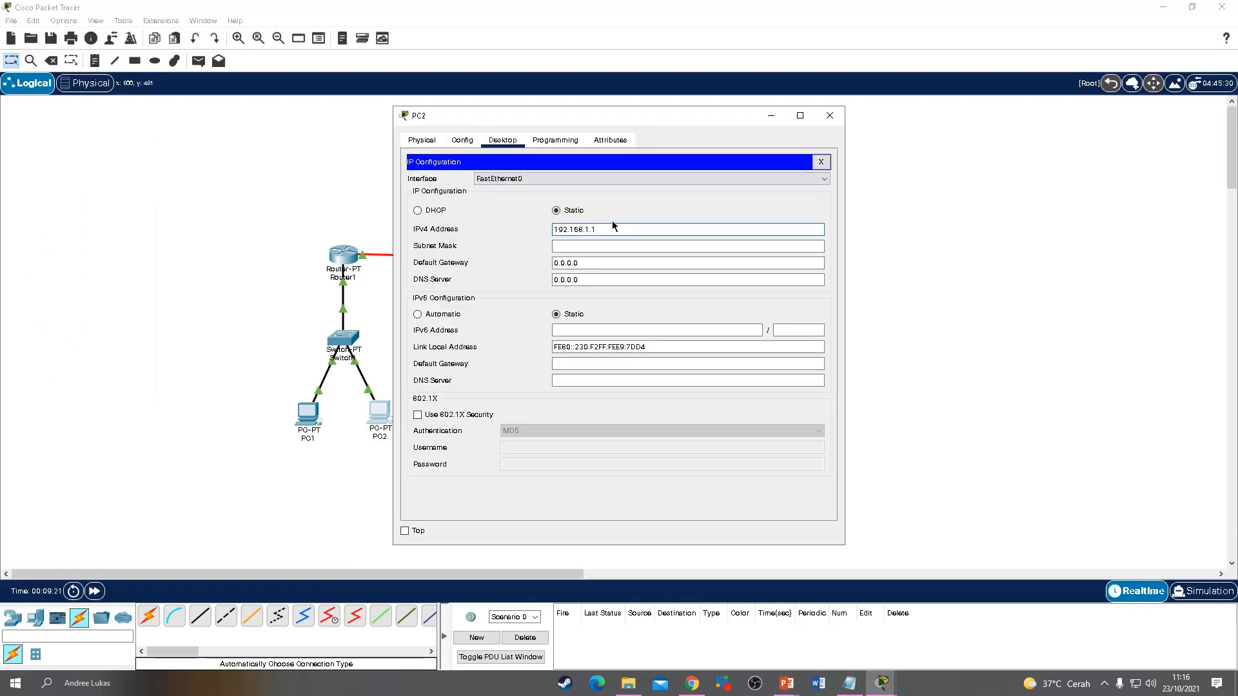
left_click(624, 246)
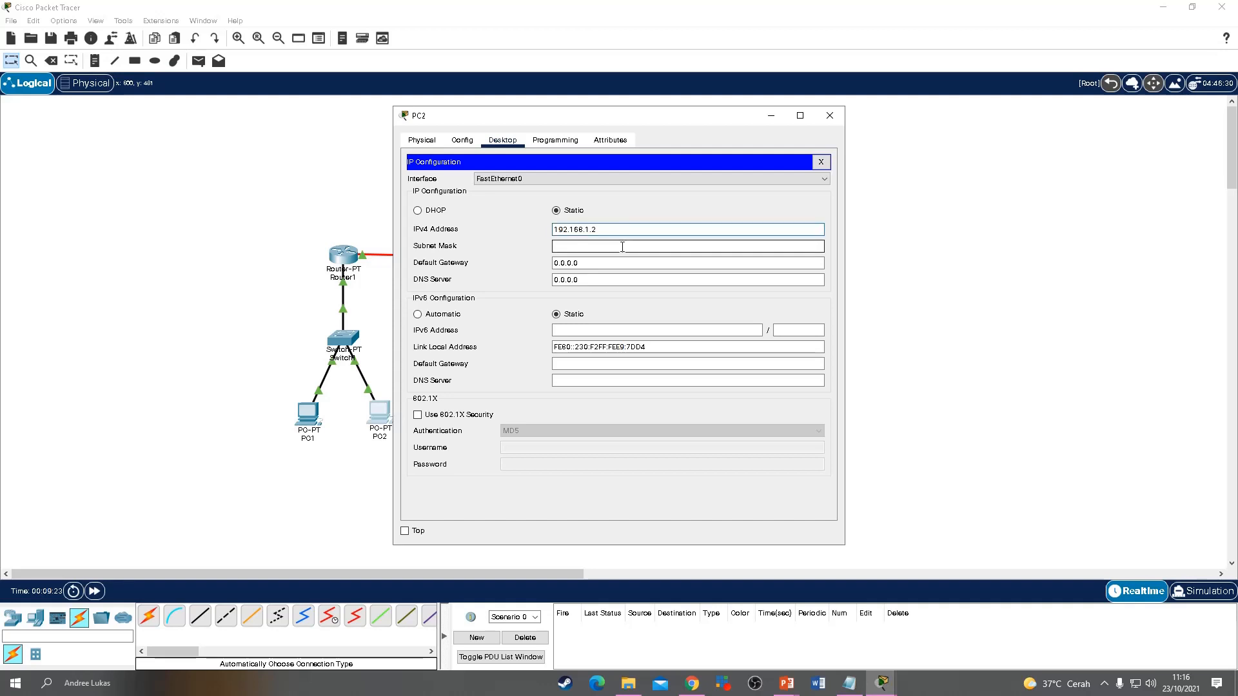
Step: Set PC2's IPv4 default gateway to 192.168.1.254 and close its configuration window
left_click(627, 263)
double_click(588, 261)
left_click_drag(588, 261, 554, 264)
left_click(628, 264)
key("BackSpace")
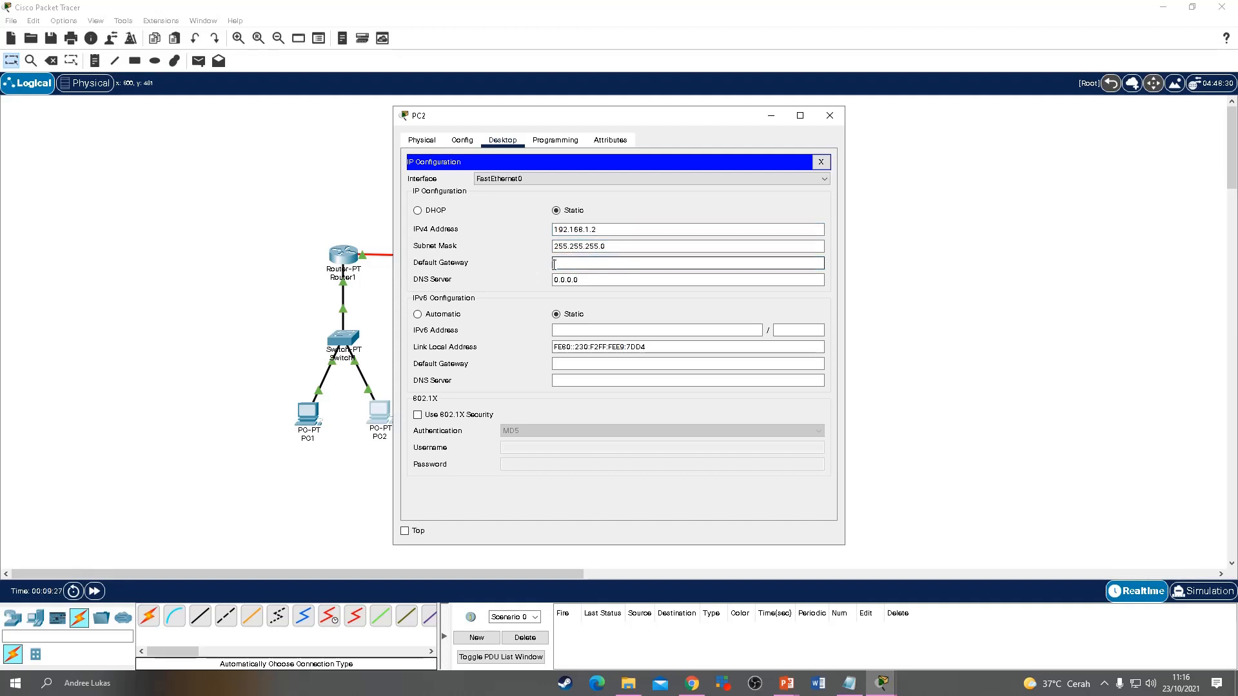
type("192.168.1.1")
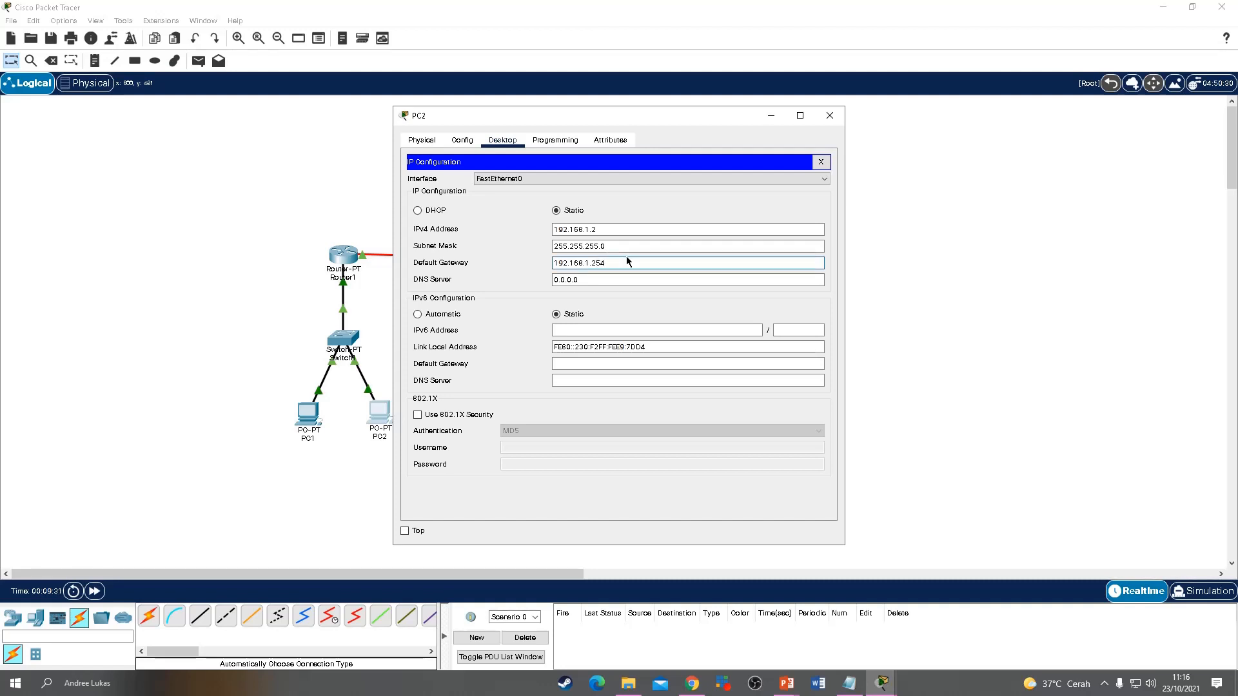
left_click(835, 118)
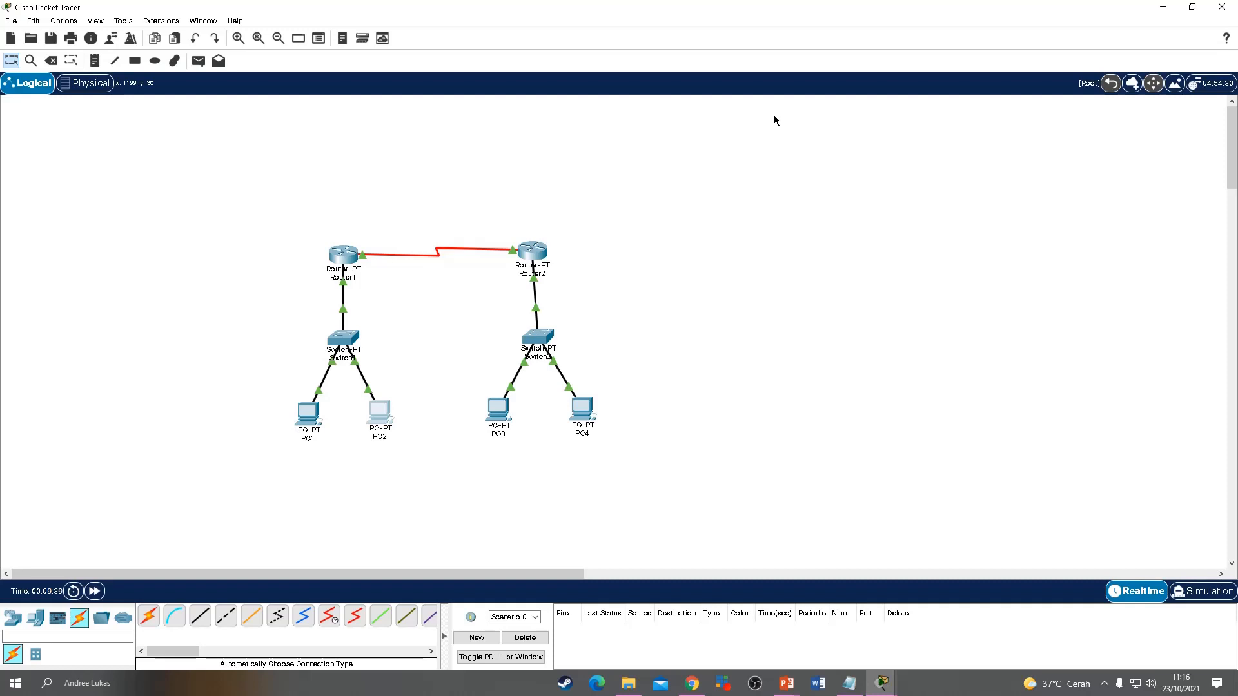
Step: Set PC3's IPv4 address to 192.168.2.3 with subnet mask 255.255.255.0
left_click(507, 420)
left_click(506, 140)
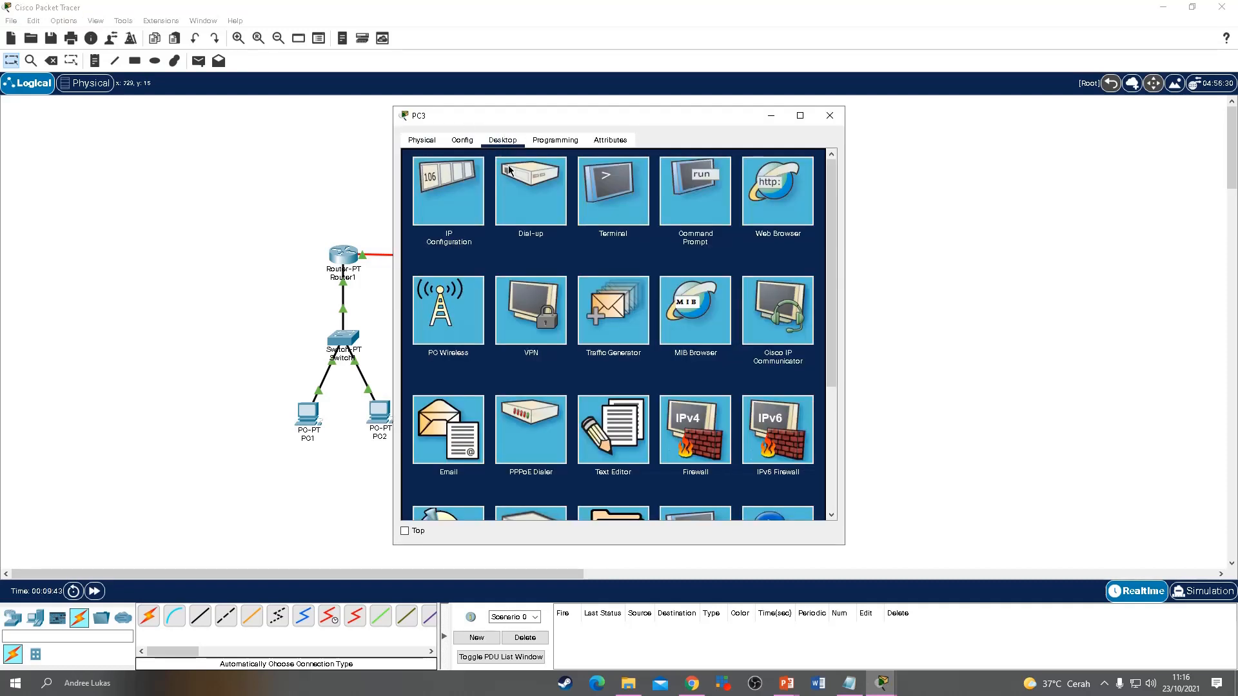
left_click(483, 179)
left_click(580, 229)
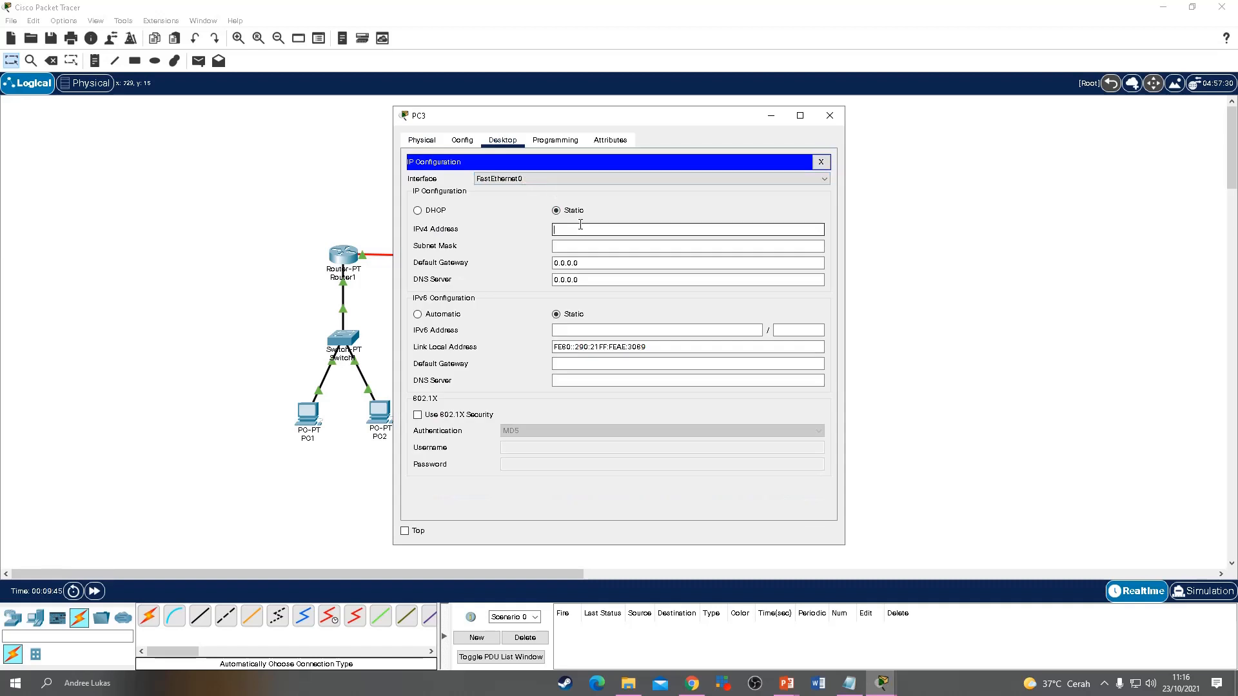
type("192.168.1.1")
key("BackSpace")
key("BackSpace")
type("3")
Step: Set PC3's IPv4 default gateway to 192.168.2.254
left_click(579, 265)
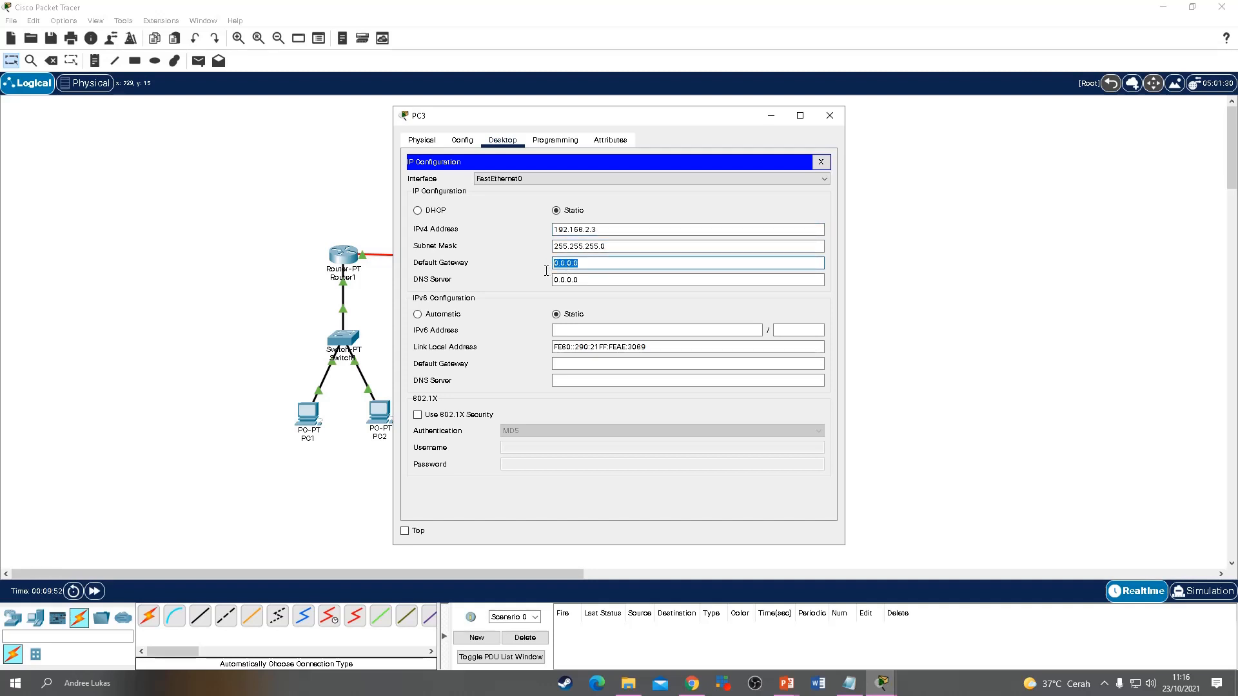
key("BackSpace")
type("192.168.1.1")
key("BackSpace")
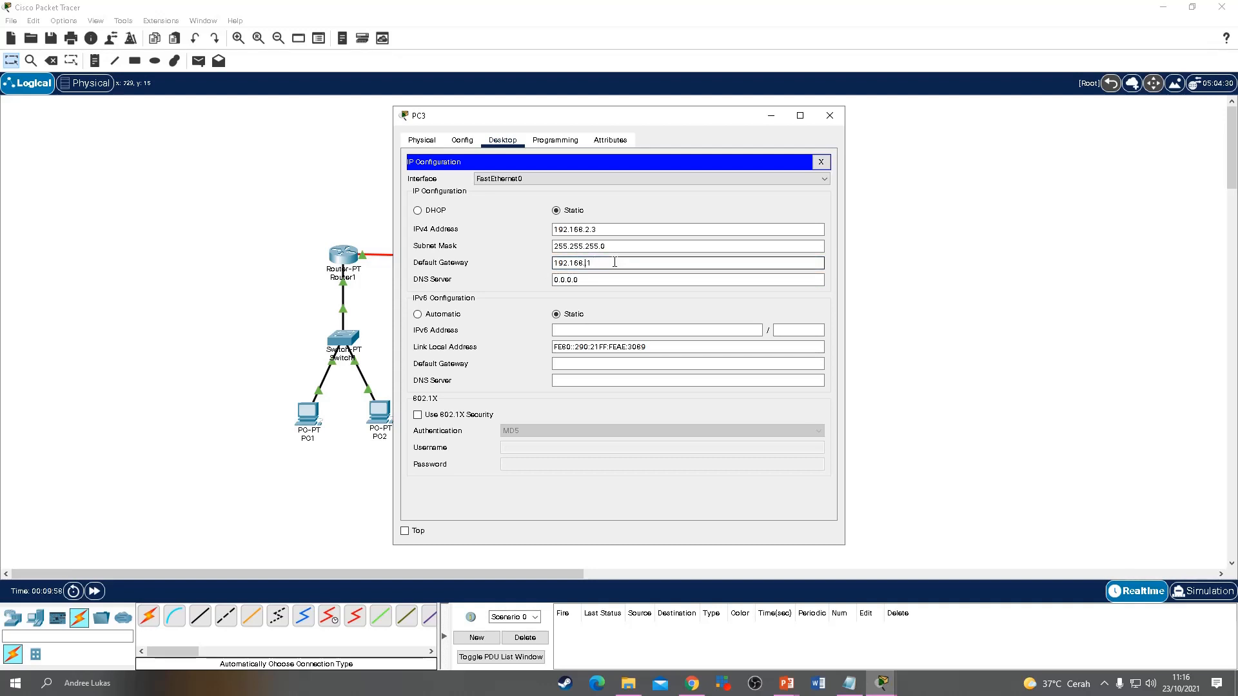
type("2.")
key("End")
type("2")
type("54")
Step: Copy PC3's IPv4 address into PC4's static IP configuration and adapt it to 192.168.2.4
left_click(617, 230)
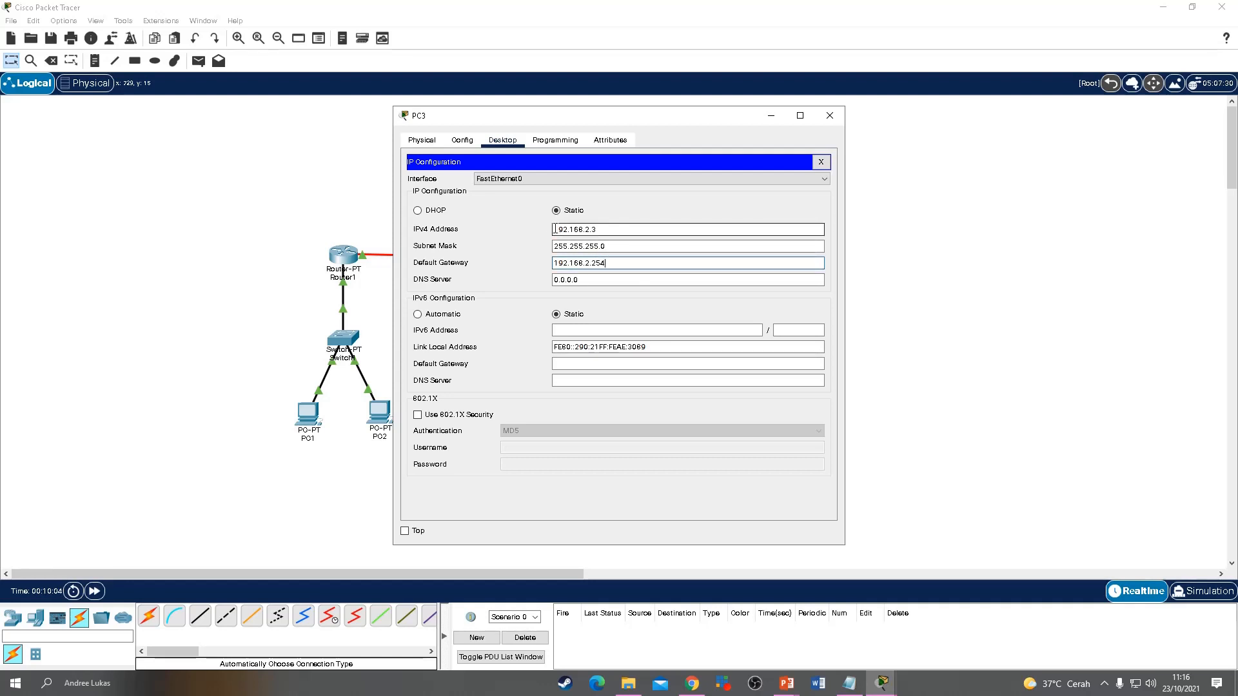
double_click(617, 230)
key("ctrl+c")
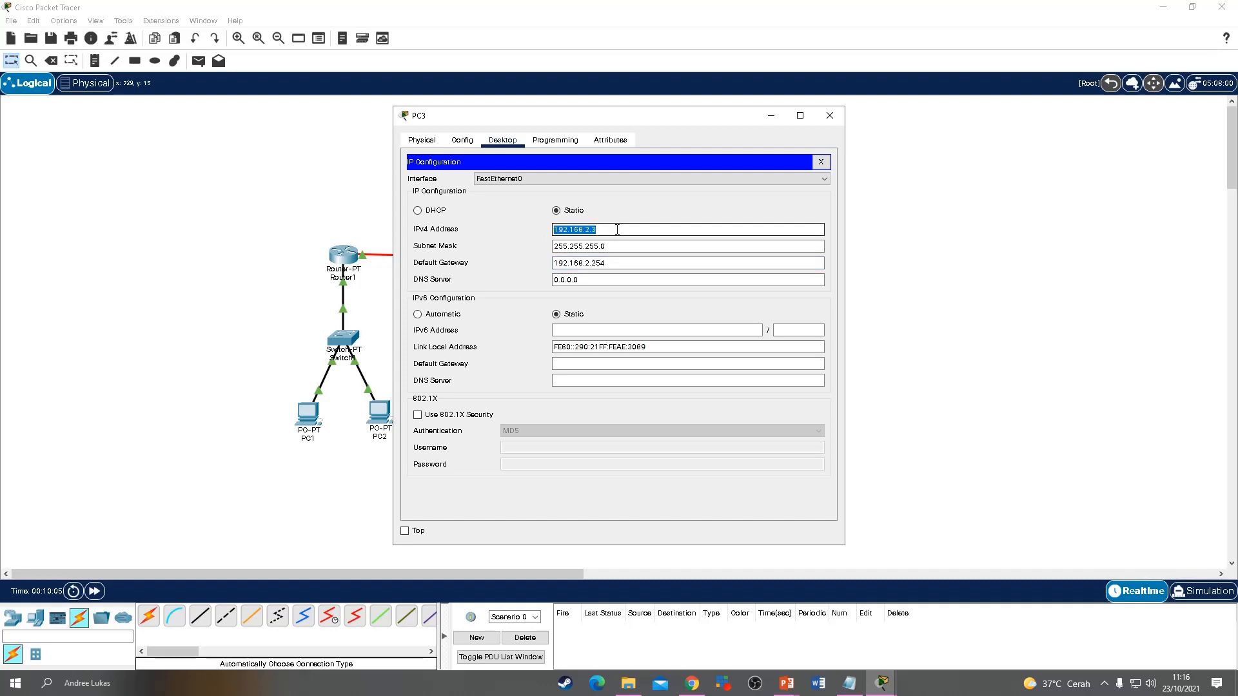
left_click(830, 116)
left_click(583, 412)
left_click(503, 140)
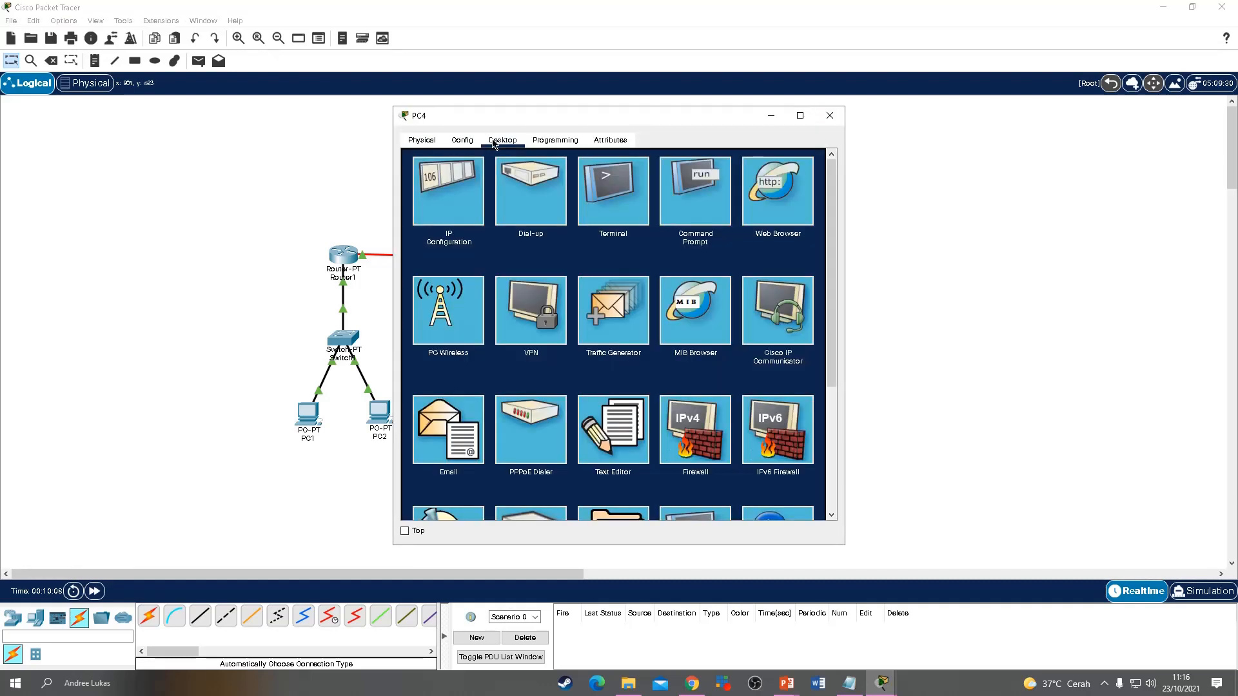
left_click(459, 191)
left_click(614, 226)
key("ctrl+v")
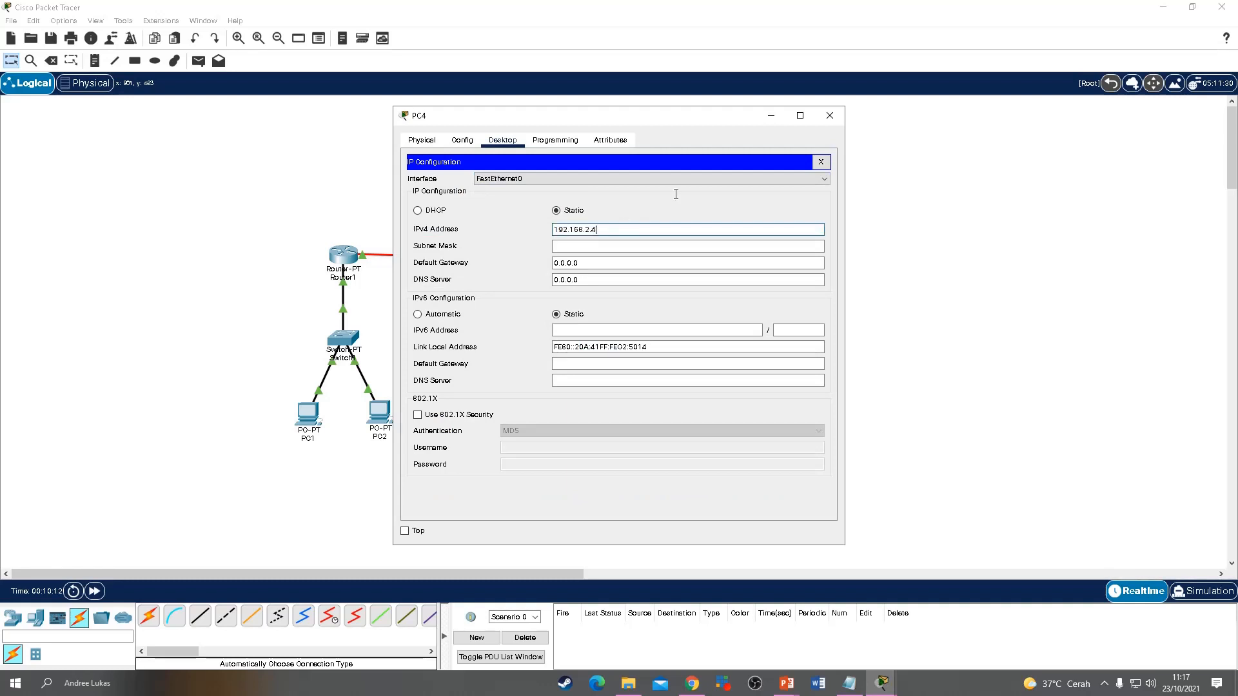
Step: Set PC4's subnet mask to 255.255.255.0 and its IPv4 default gateway to 192.168.2.254, then close its configuration window
left_click(664, 246)
left_click(654, 262)
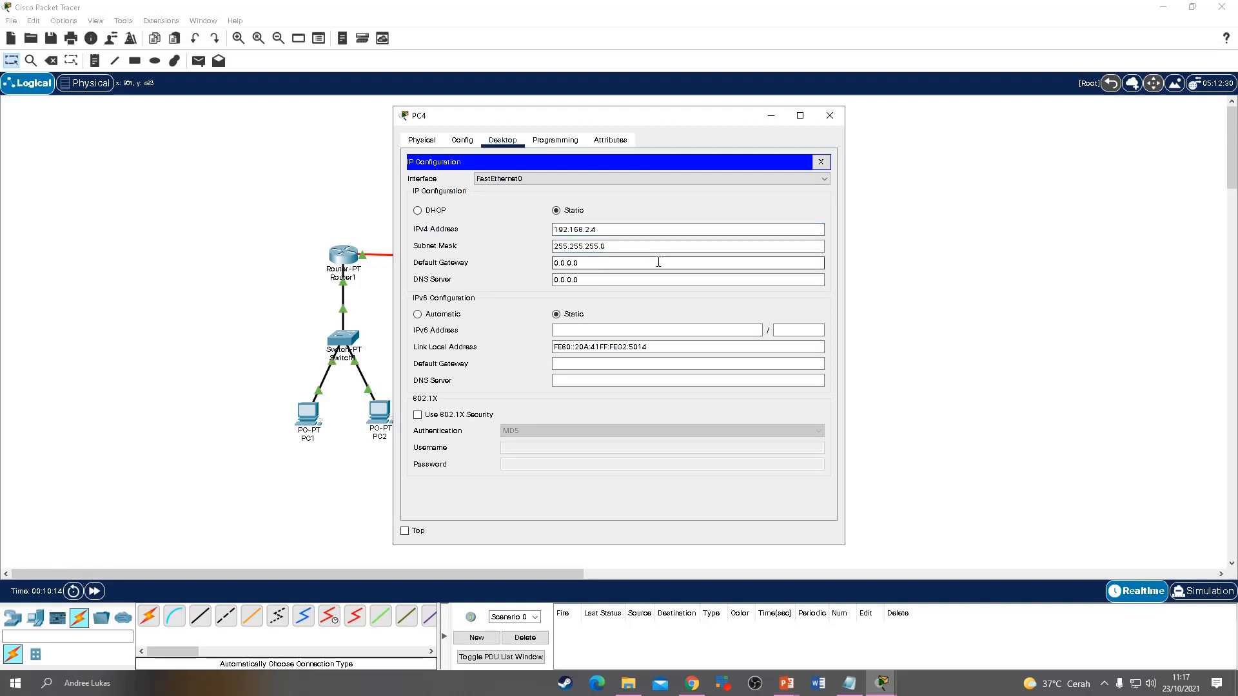
key("BackSpace")
key("BackSpace")
key("BackSpace")
key("BackSpace")
key("BackSpace")
key("BackSpace")
key("BackSpace")
key("ctrl+v")
key("BackSpace")
type("25")
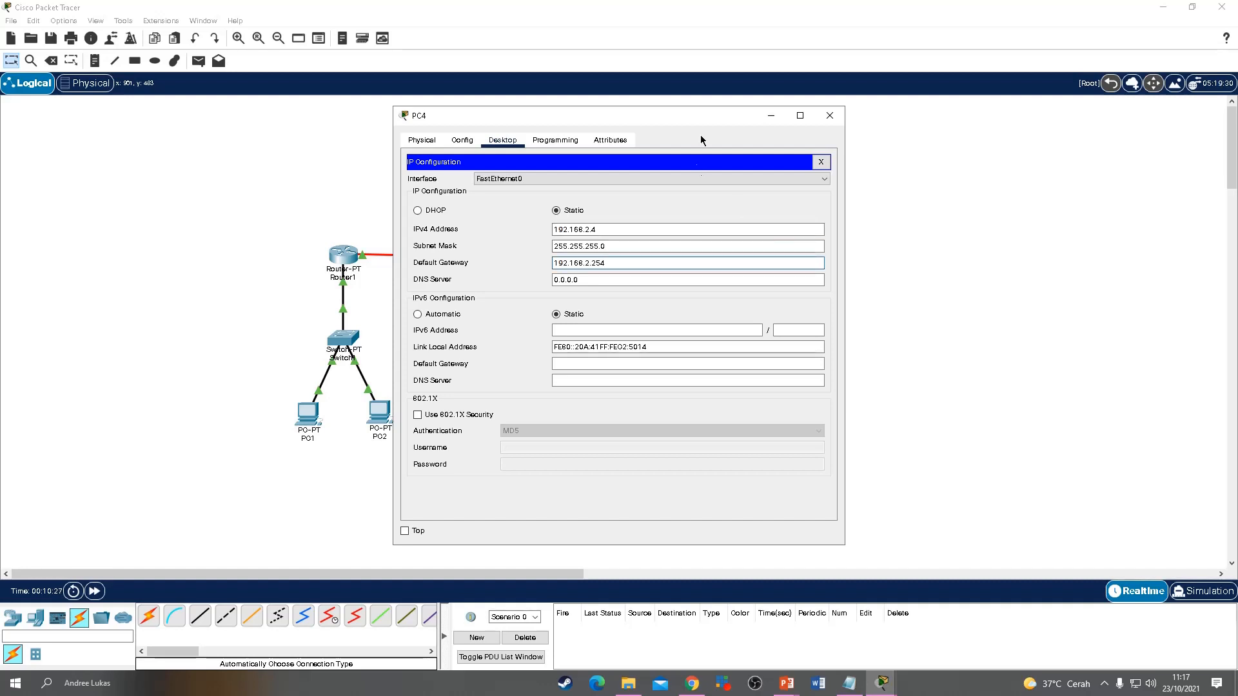
left_click(830, 115)
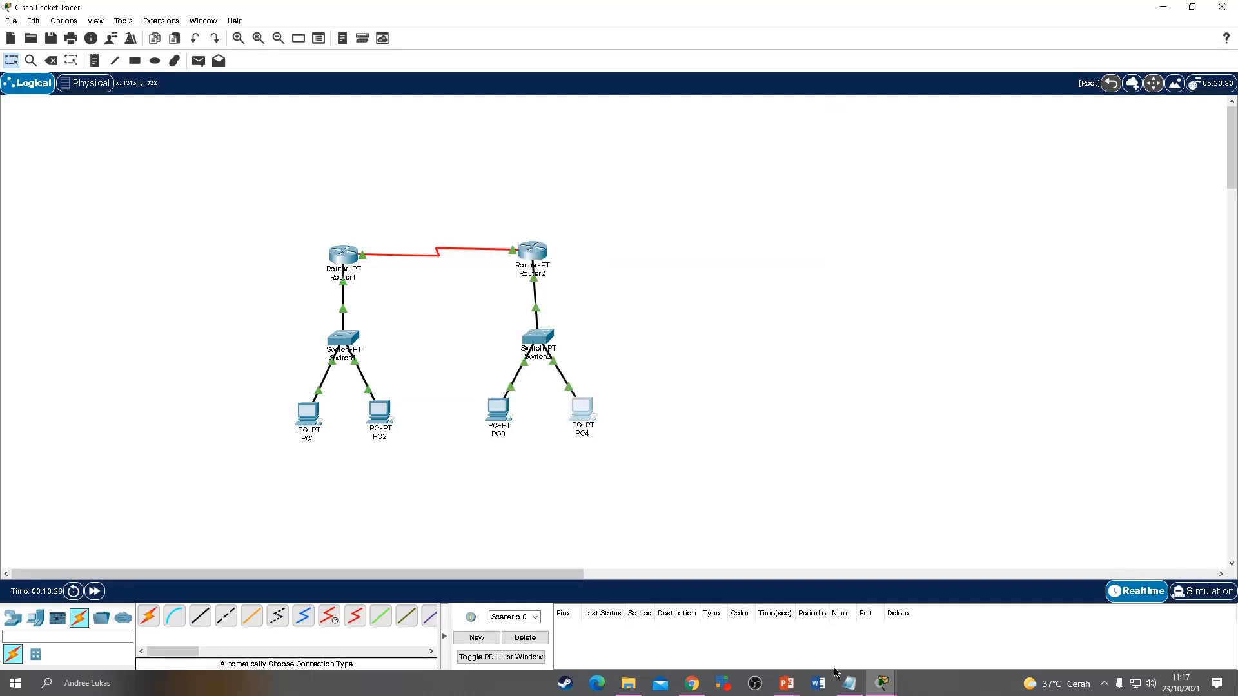
Step: Look up Router 1's addresses in the Notepad notes and open Router1's FastEthernet0/0 settings in Packet Tracer
left_click(848, 684)
scroll(64, 295, "down", 2)
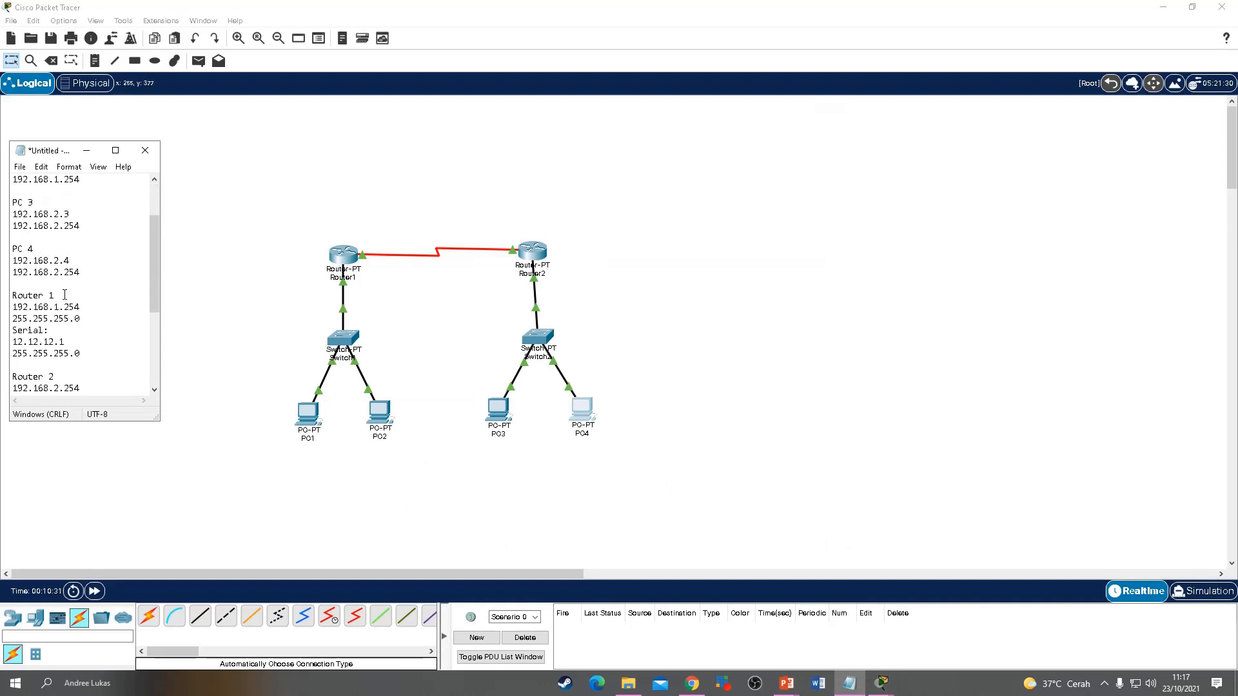
left_click(86, 150)
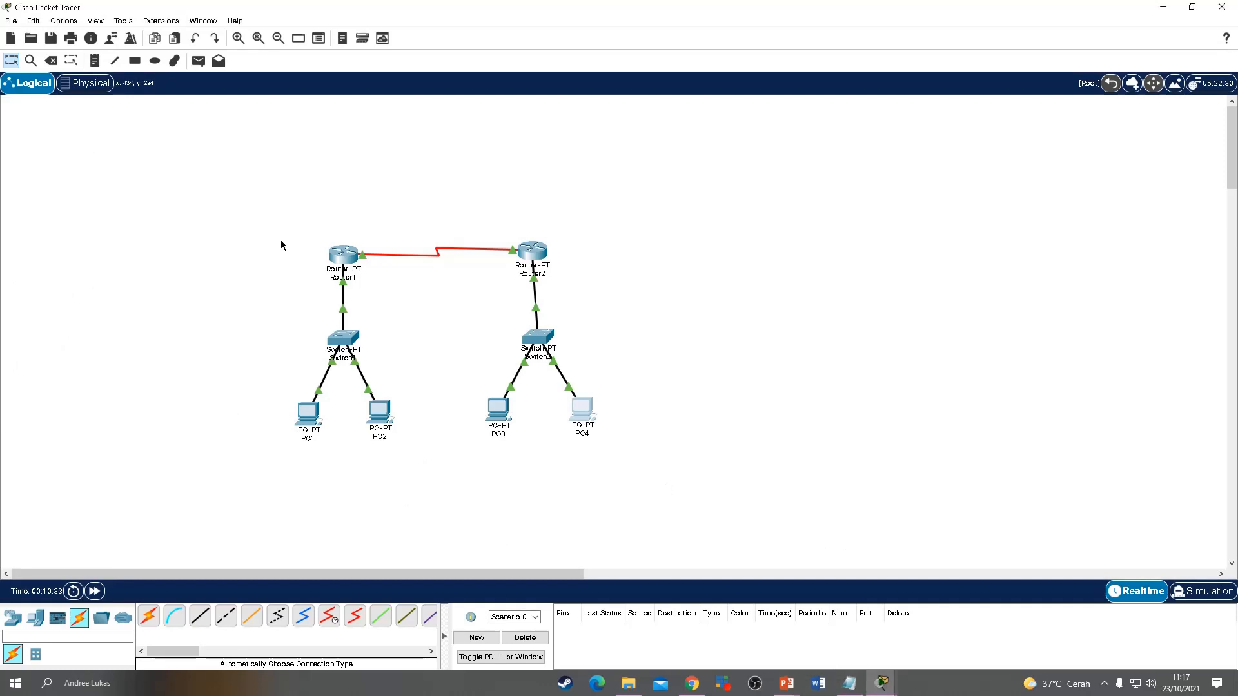
left_click(342, 264)
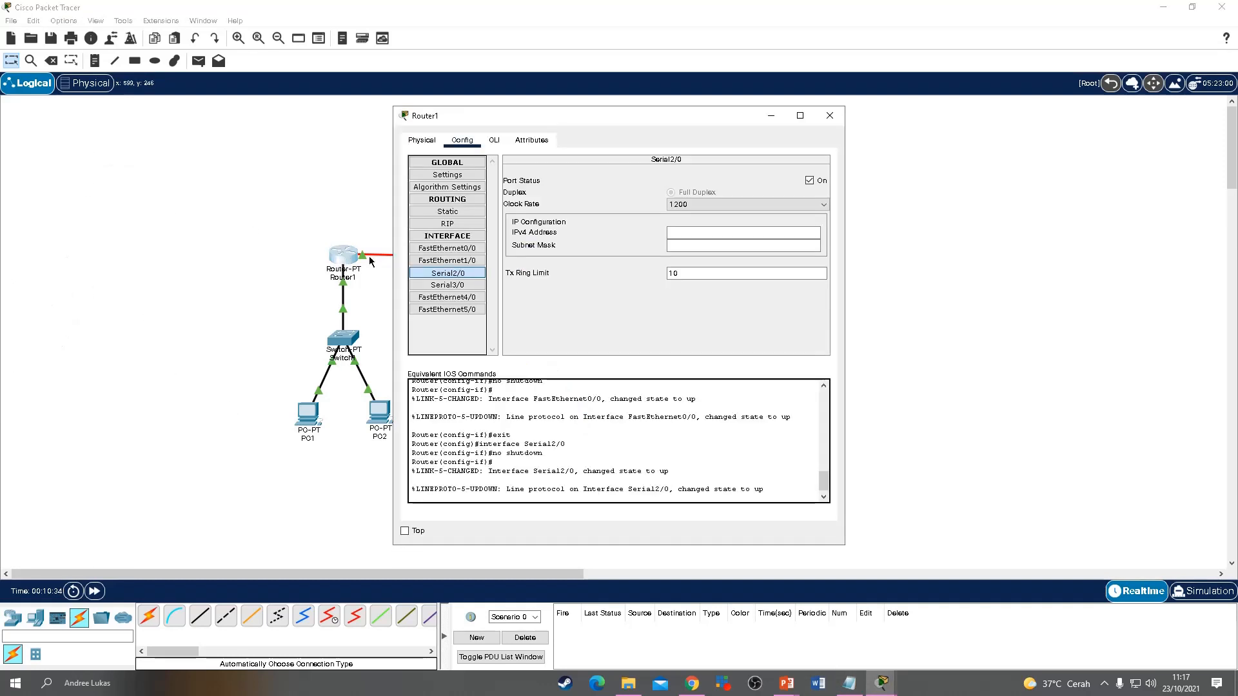
left_click(448, 249)
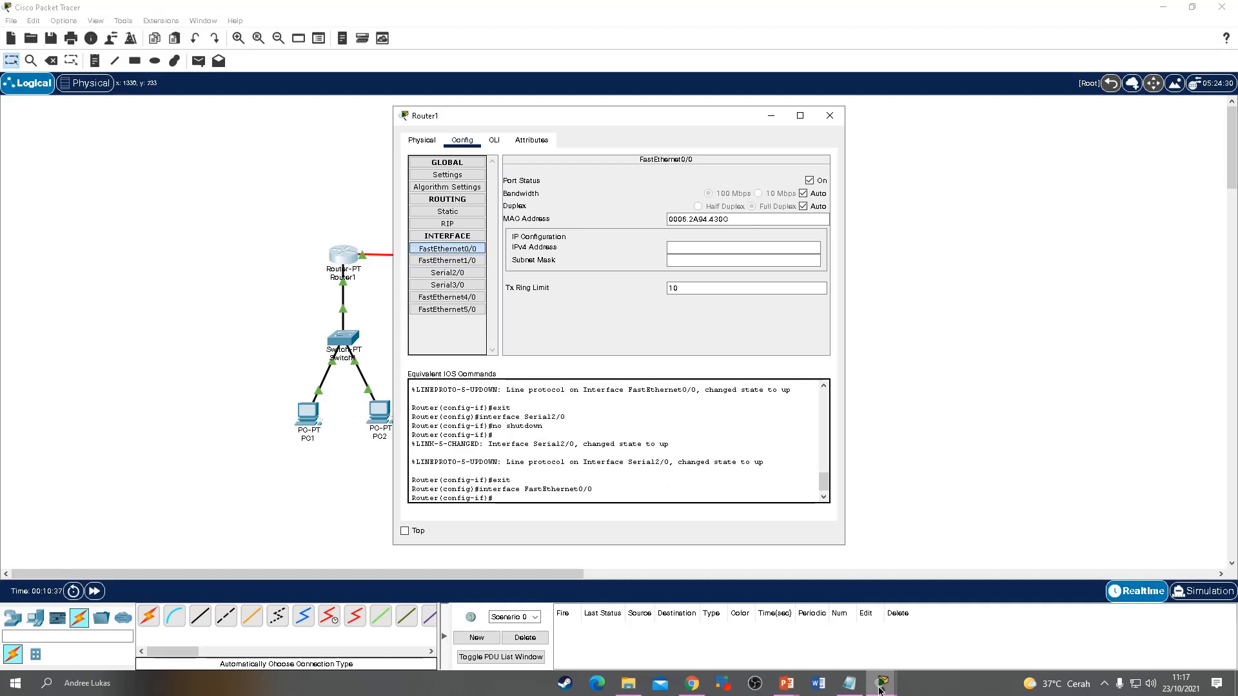
Step: Close the leftover Router2, Switch1 and PC2 windows, keeping Router1's window open
mouse_move(881, 689)
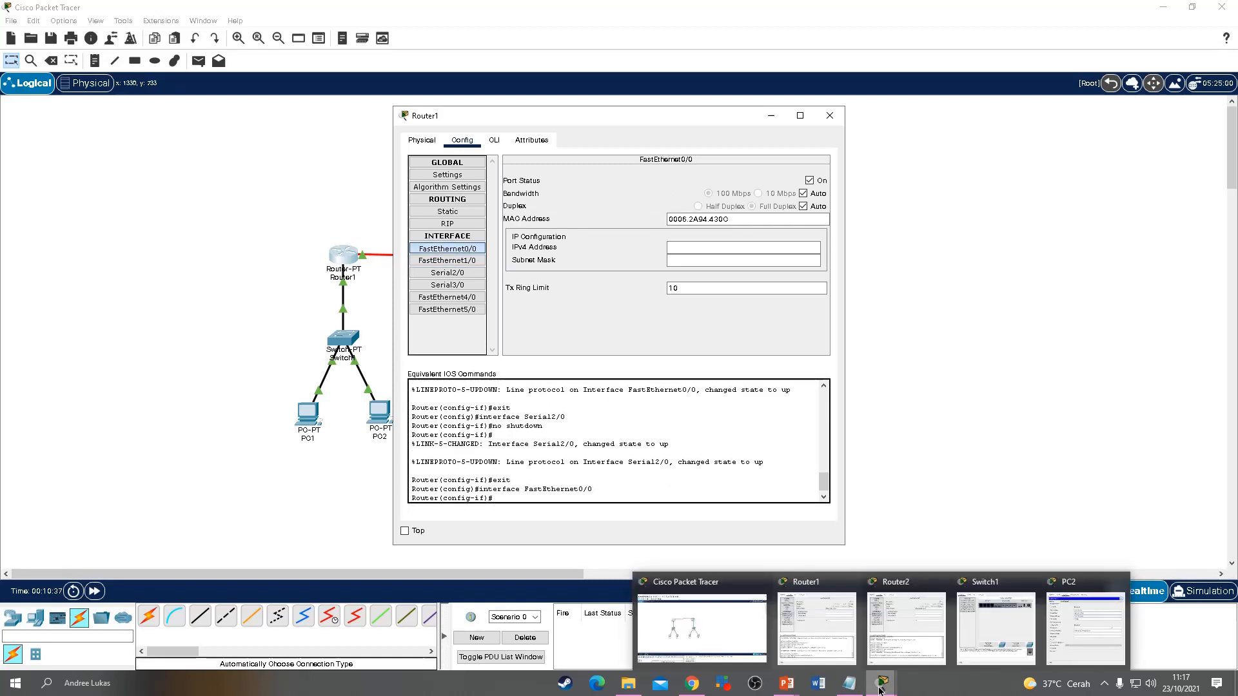
left_click(942, 583)
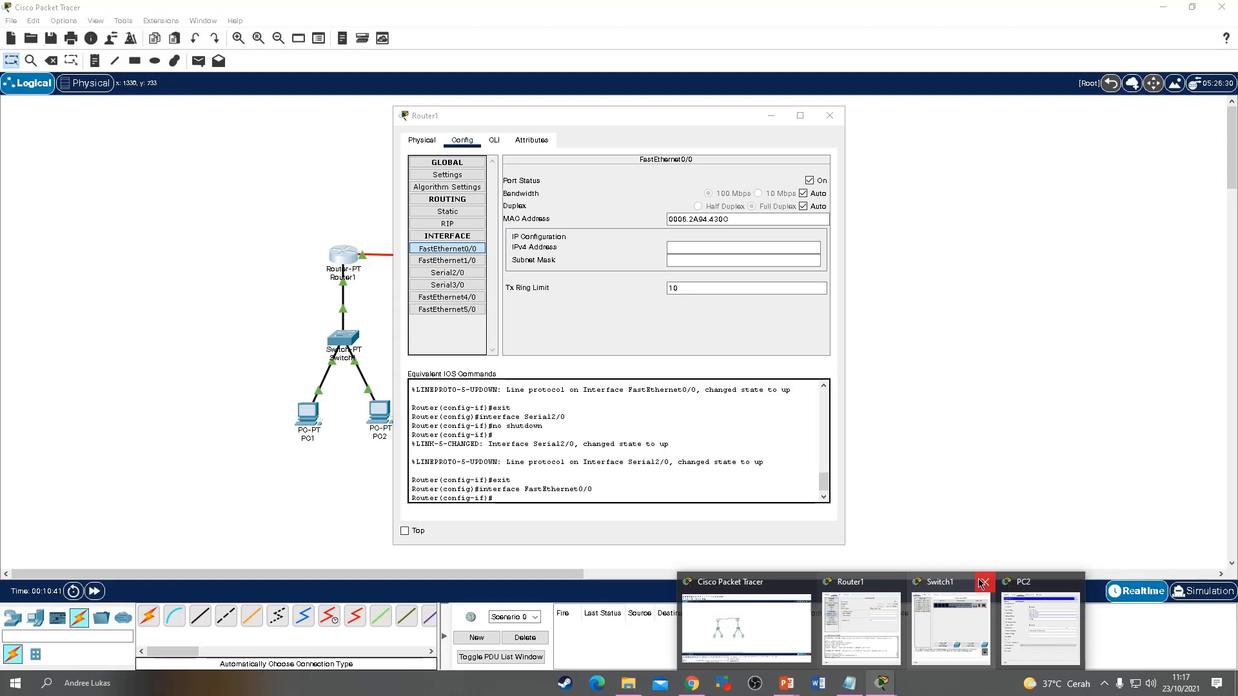
left_click(981, 583)
left_click(1029, 584)
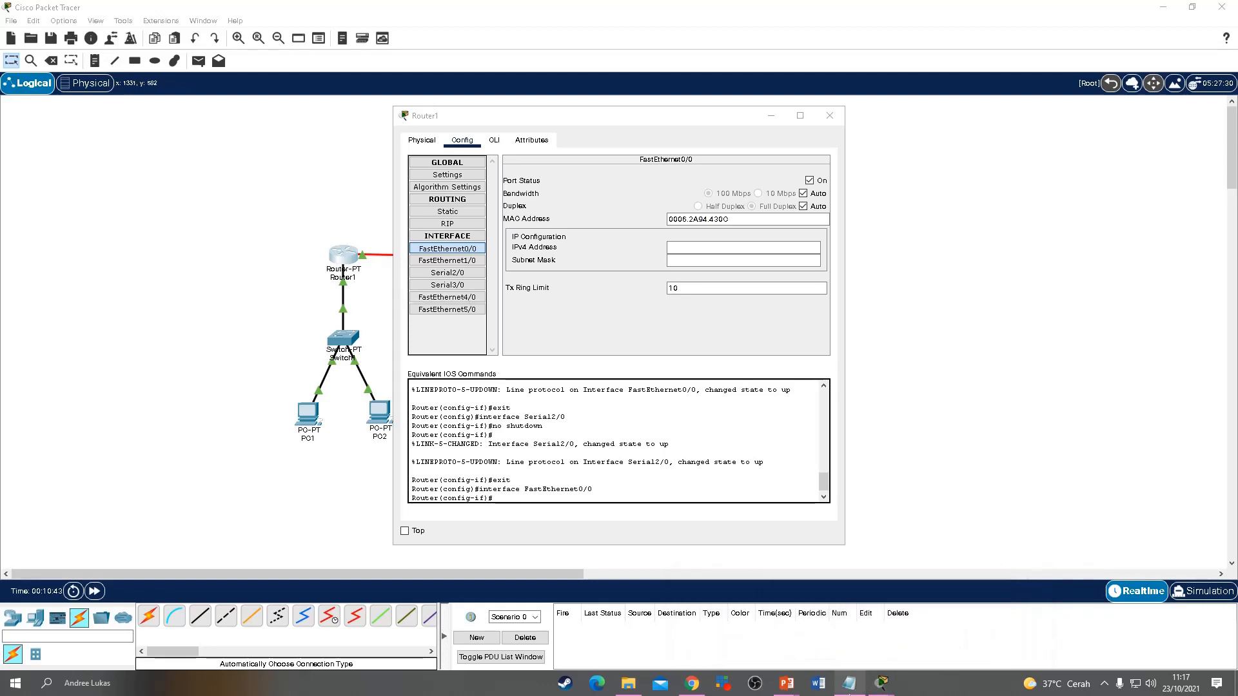
Step: Copy 192.168.1.254 from the Notepad notes into Router1's FastEthernet0/0 IPv4 address, with subnet mask 255.255.255.0
left_click(850, 685)
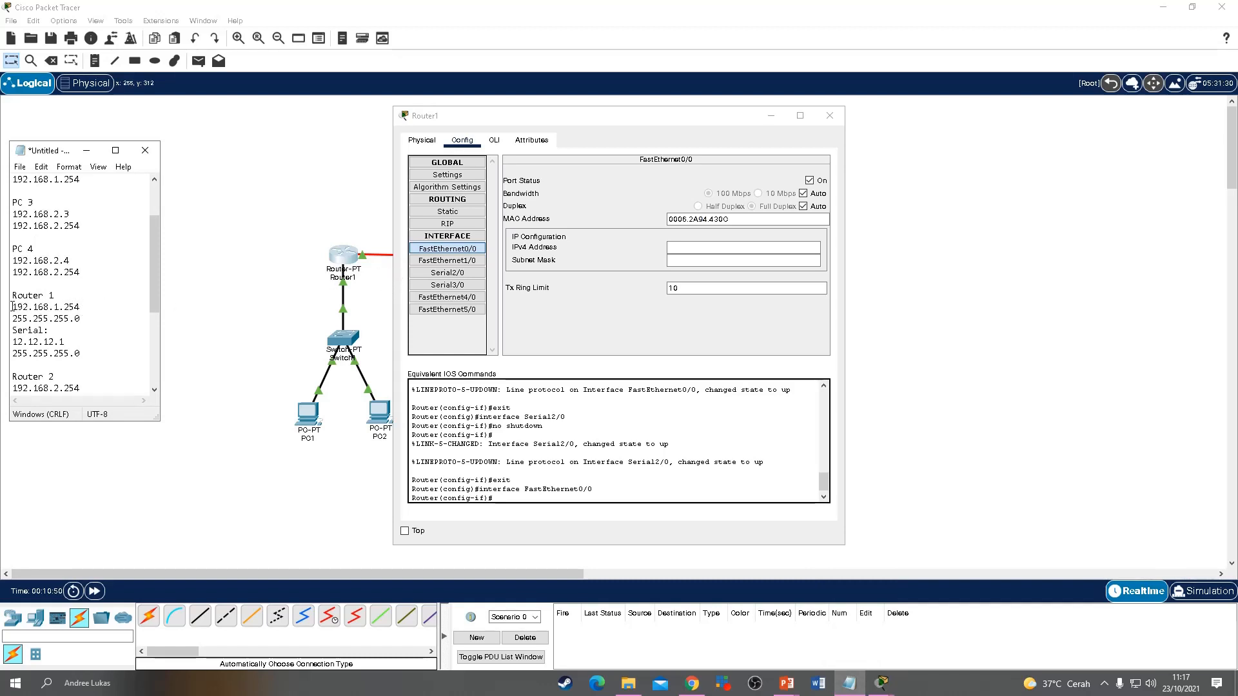
left_click_drag(13, 307, 86, 306)
key("ctrl+c")
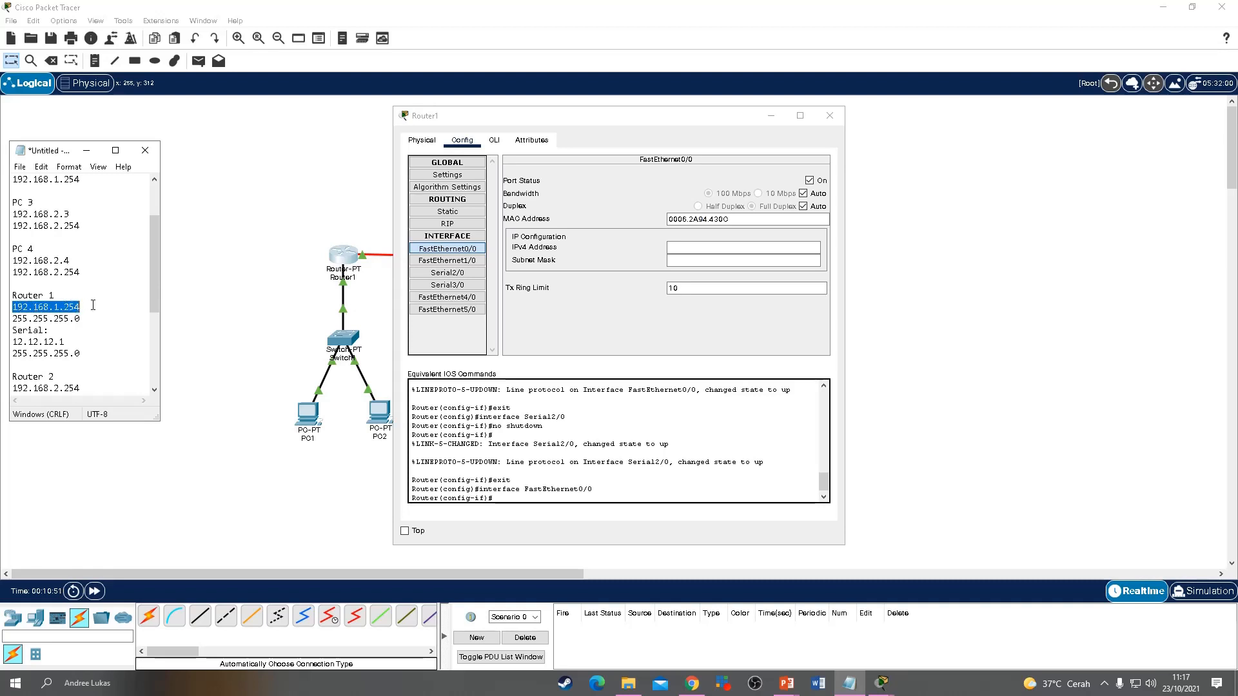
left_click(681, 247)
key("ctrl+v")
key("Tab")
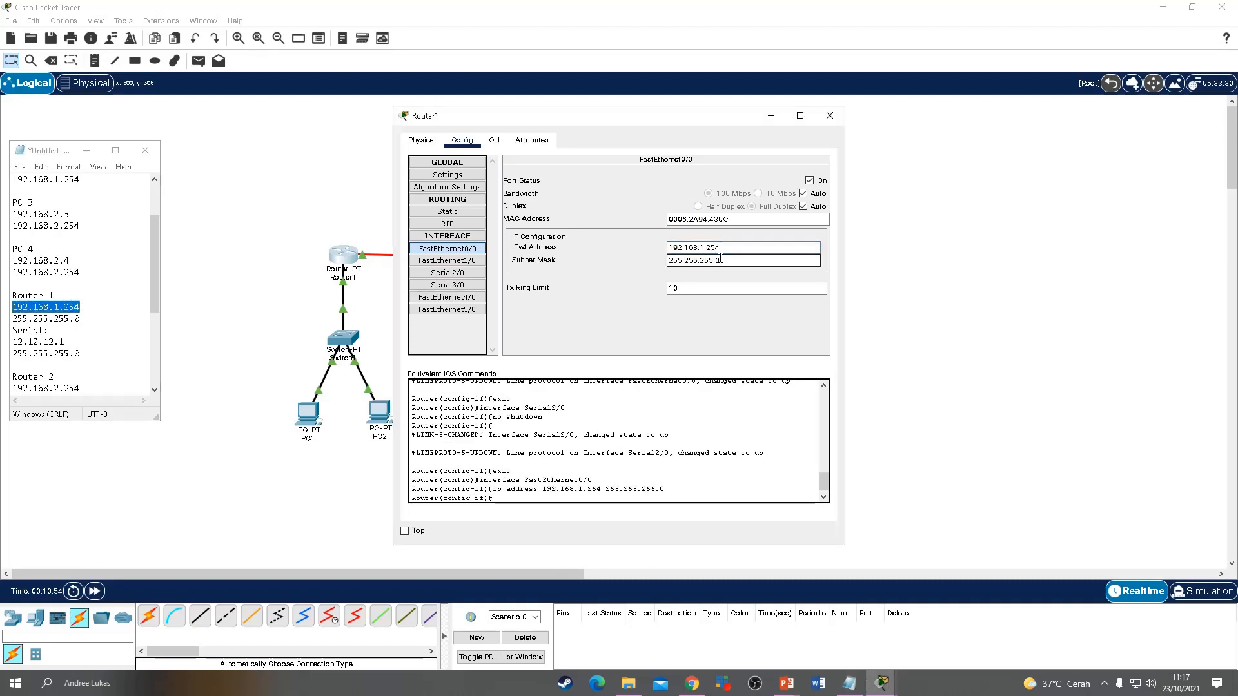
Step: Copy 12.12.12.1 from the notes into the IPv4 address of Router1's Serial2/0 interface
left_click(460, 274)
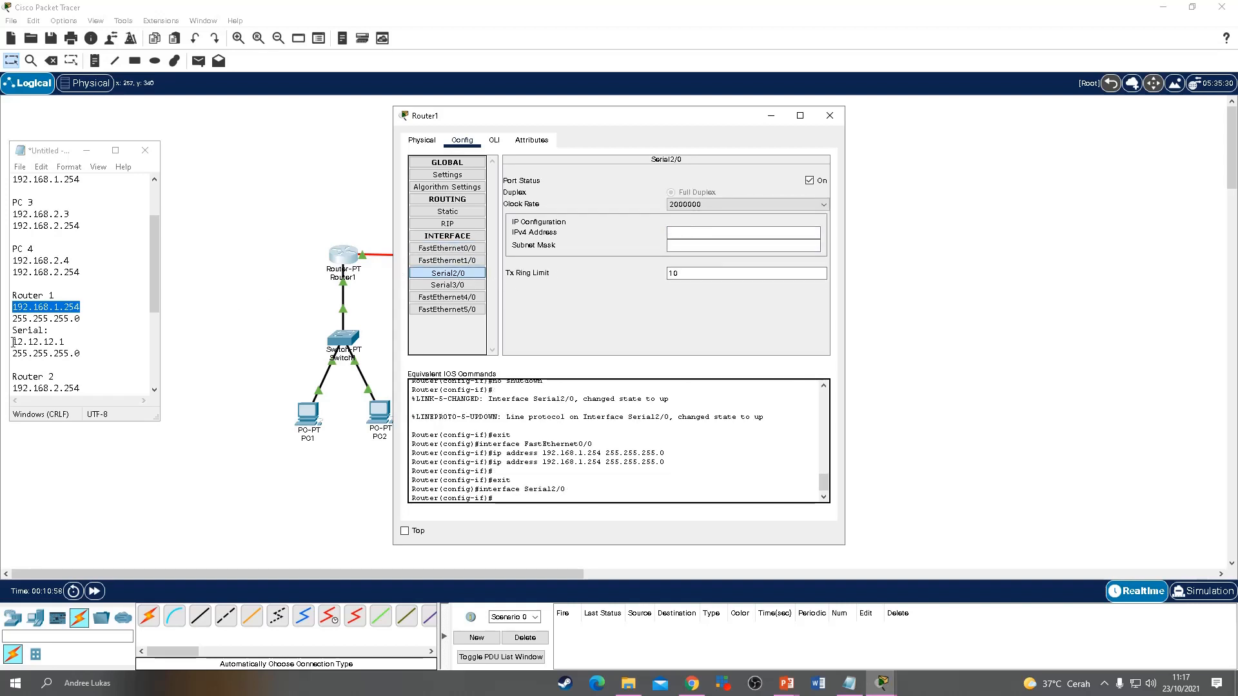
left_click_drag(13, 342, 105, 336)
key("ctrl+c")
left_click(689, 229)
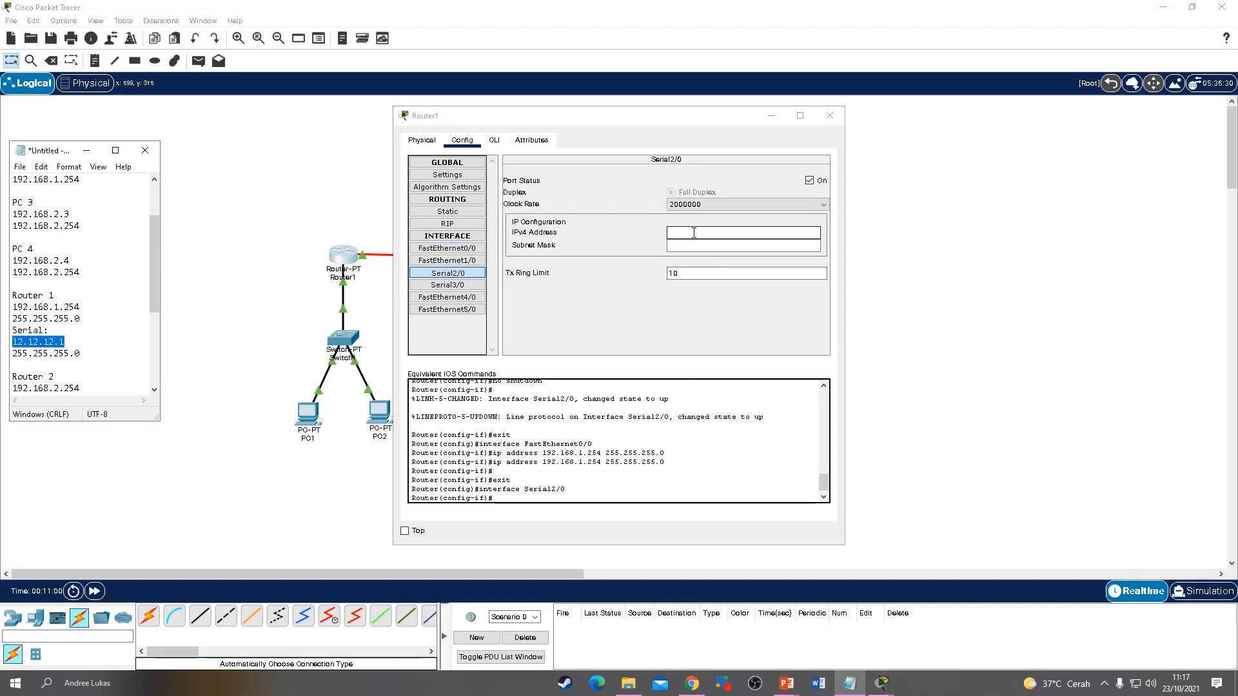
key("ctrl+v")
left_click(684, 246)
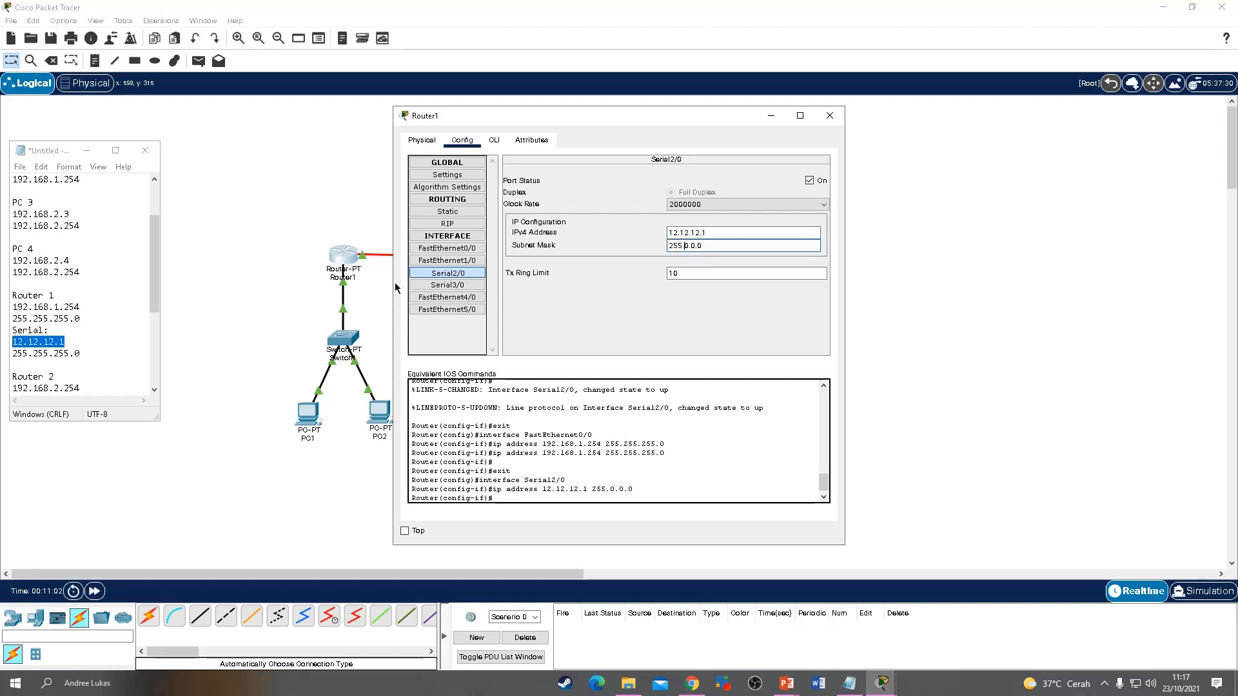
Step: Replace Router1's Serial2/0 subnet mask with 255.255.255.0 copied from the notes, apply it and minimize Router1's window
left_click_drag(13, 353, 94, 358)
key("ctrl+c")
left_click_drag(724, 246, 630, 255)
key("BackSpace")
key("ctrl+v")
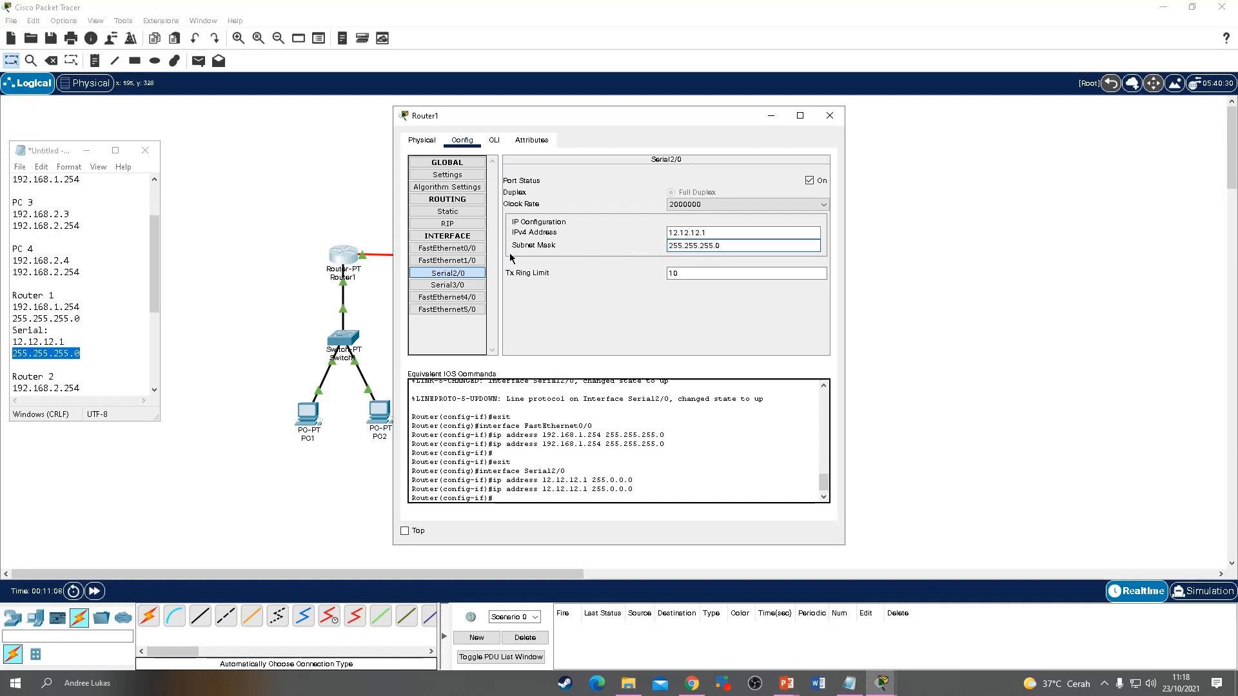
left_click(451, 249)
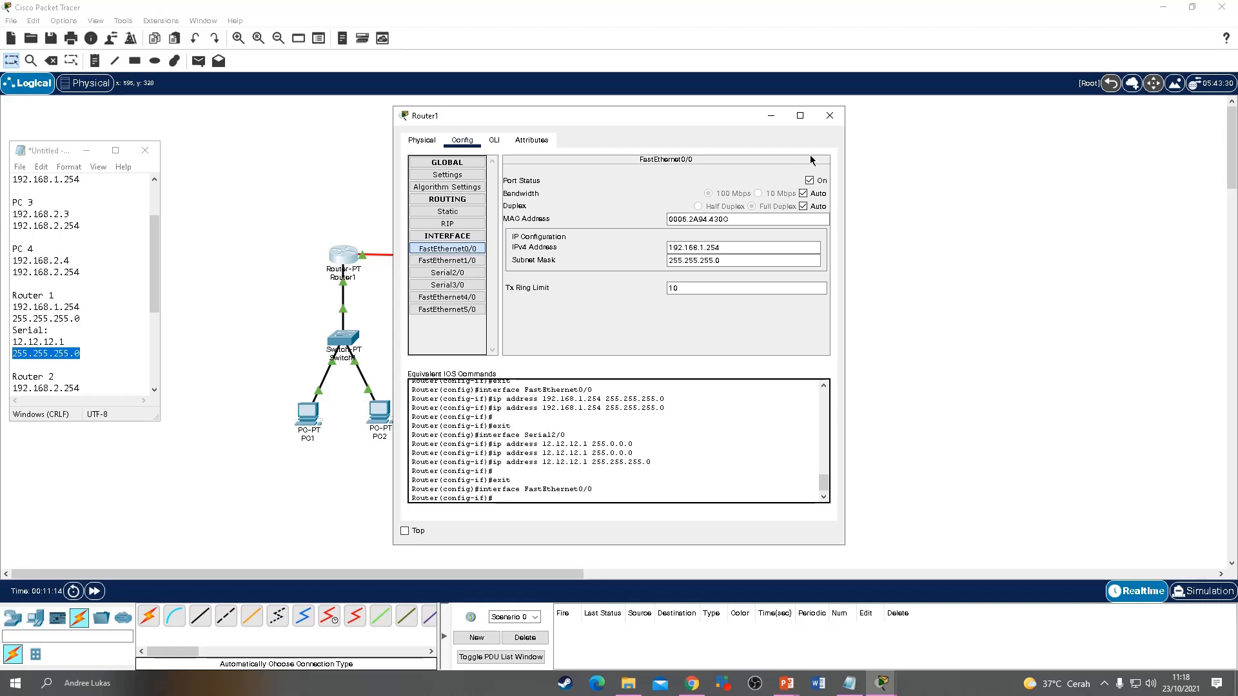
left_click(771, 115)
Step: Set Router2's FastEthernet0/0 IPv4 address to 192.168.2.254 with subnet mask 255.255.255.0
scroll(41, 347, "down", 1)
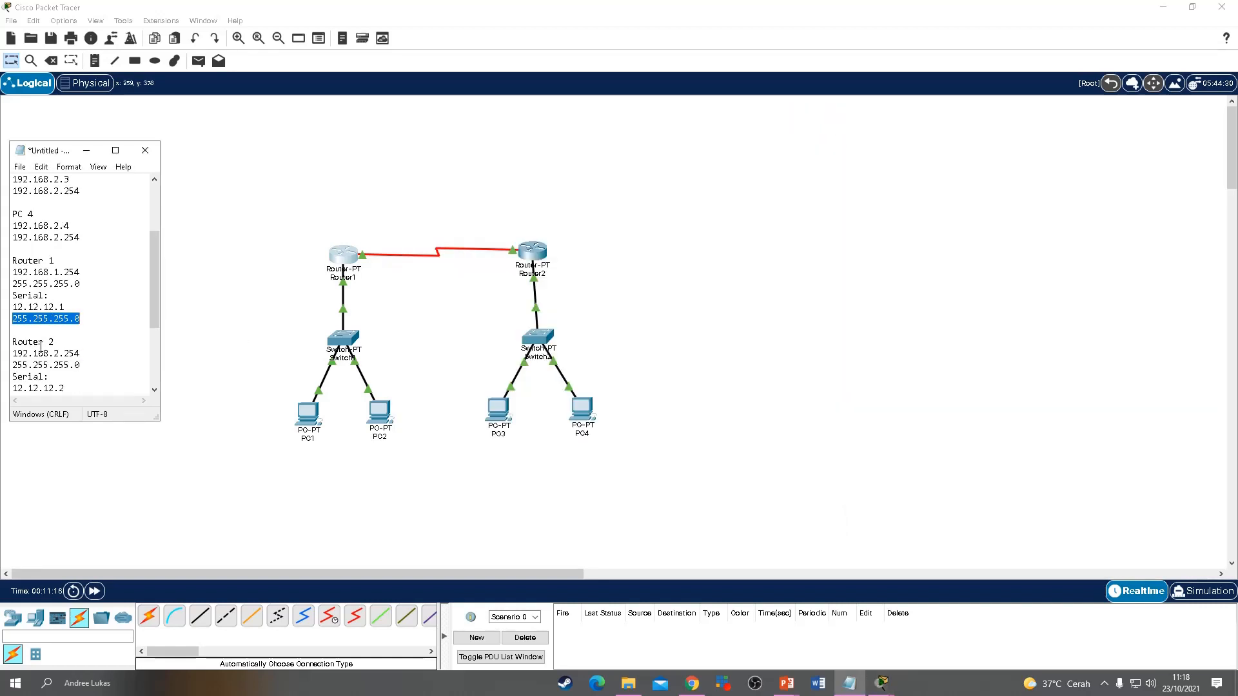
scroll(40, 347, "down", 1)
left_click(533, 253)
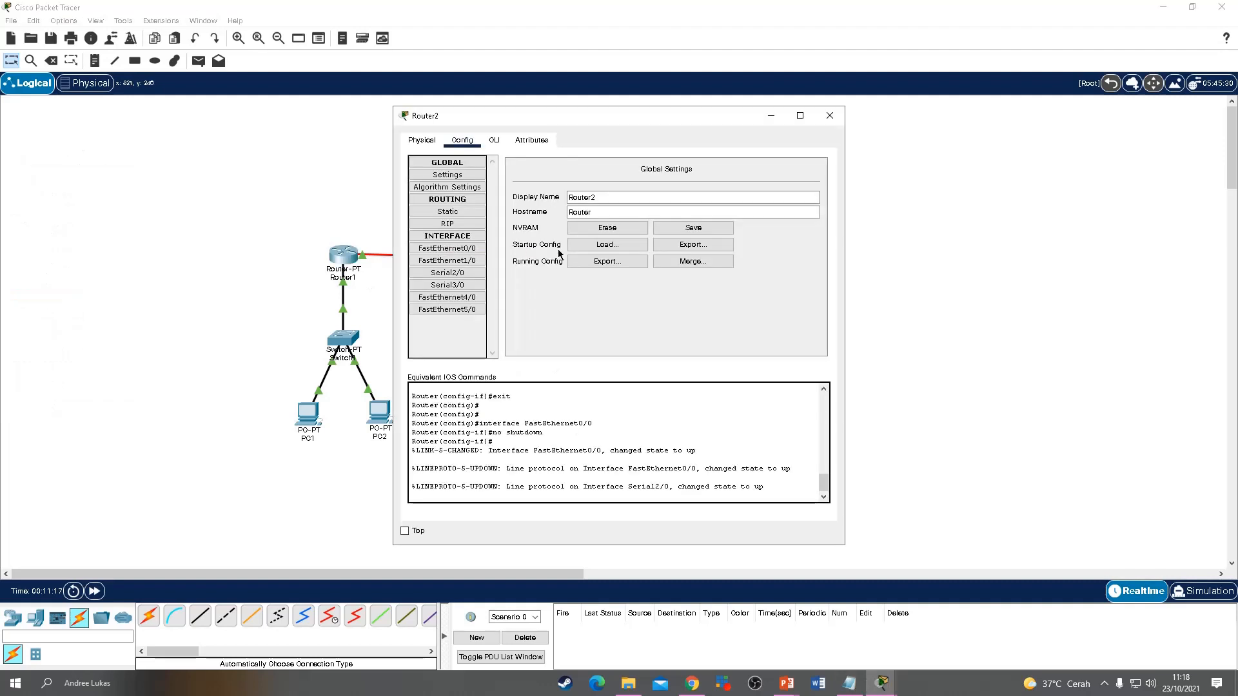
left_click(447, 249)
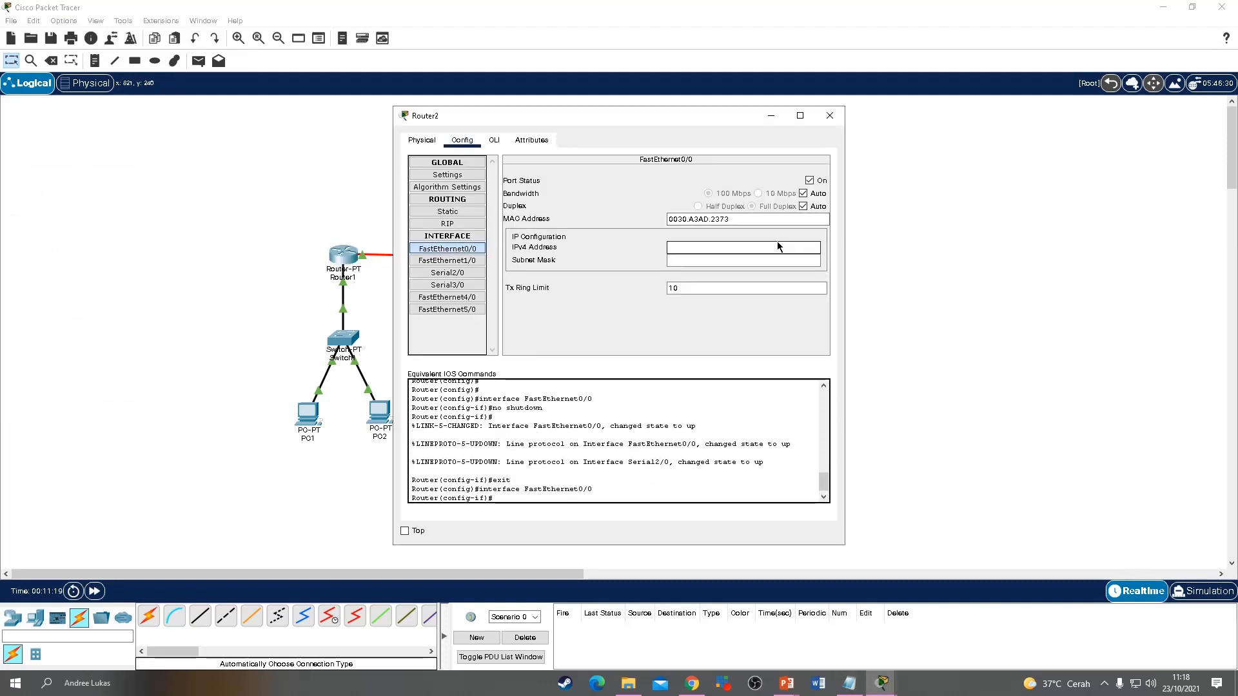
left_click(721, 250)
key("ctrl+v")
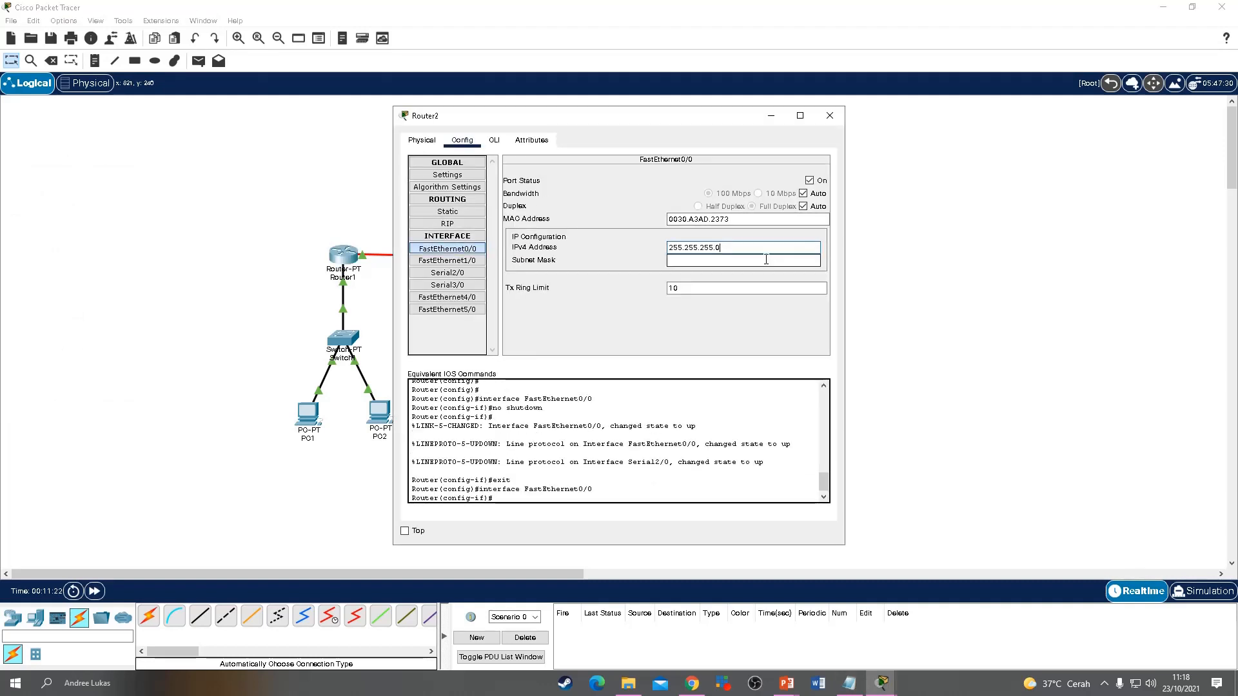
key("ctrl+z")
type("192.168.2.254")
left_click(759, 260)
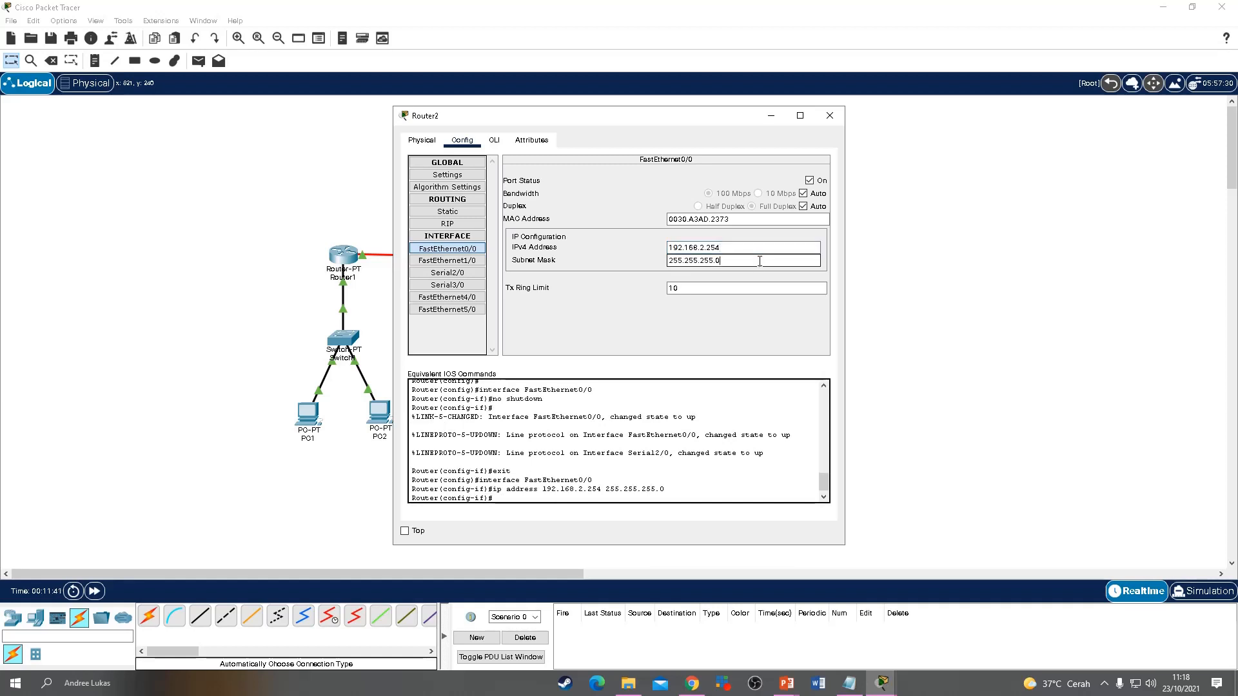
Step: Set Router2's Serial2/0 IPv4 address to 12.12.12.2 with subnet mask 255.255.255.0
left_click(447, 273)
left_click(684, 233)
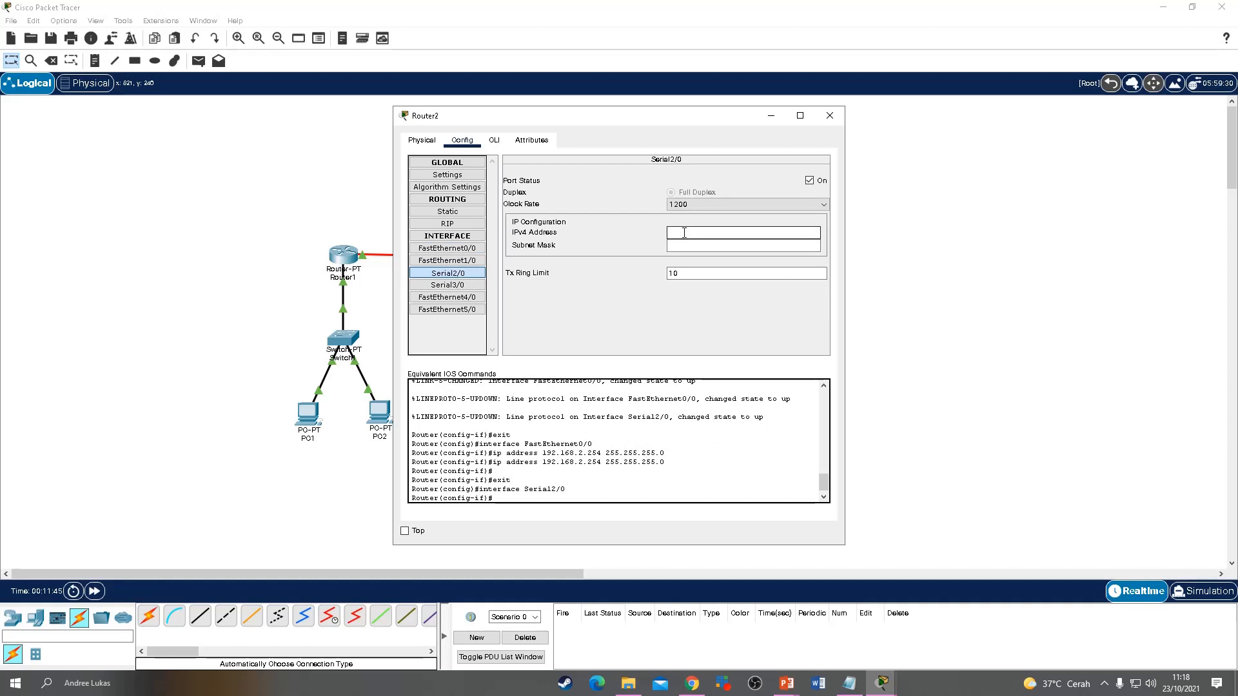
type("12.12.12.2")
left_click_drag(720, 249, 673, 248)
key("BackSpace")
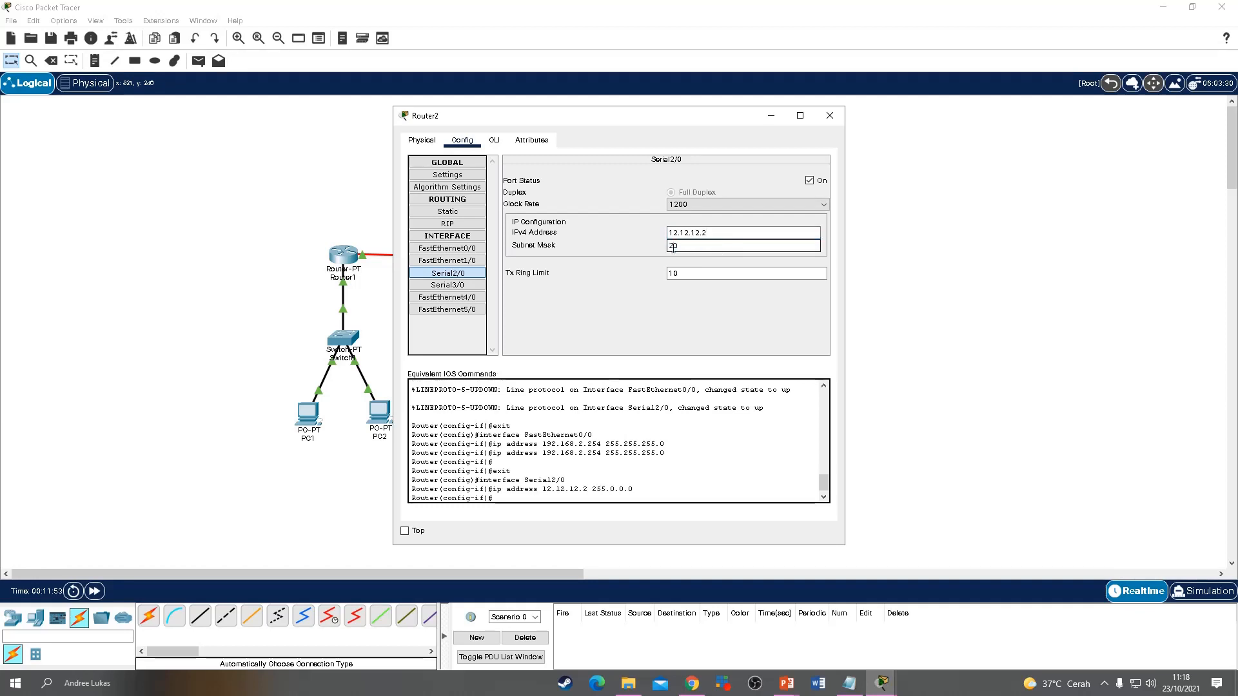
type("55.255.255.")
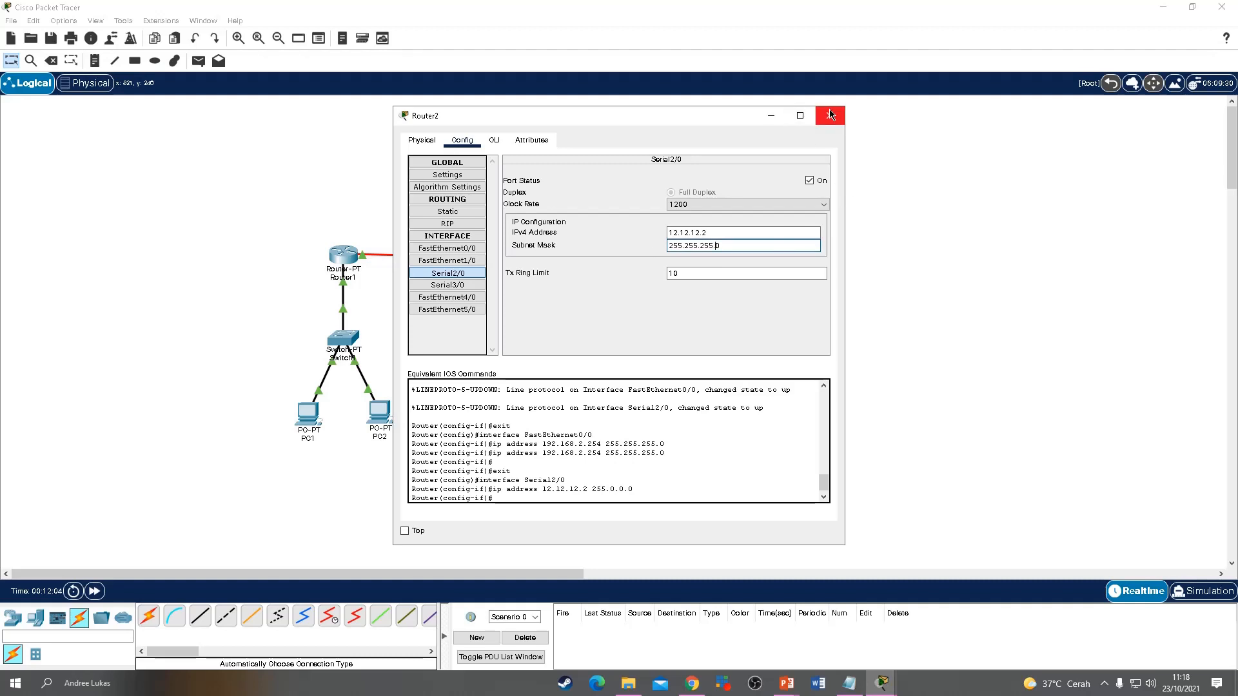
Step: Check the Serial2/0 IP settings of Router1 and Router2, closing each router's window
left_click(352, 258)
left_click(353, 258)
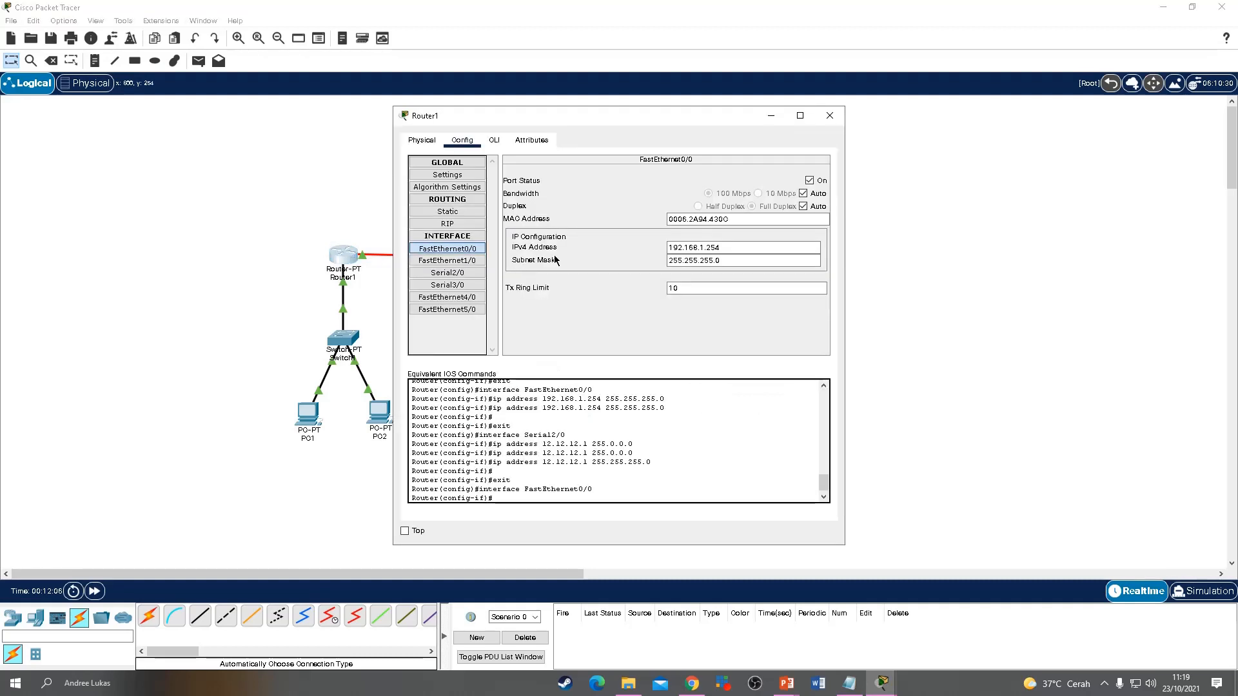
left_click(447, 273)
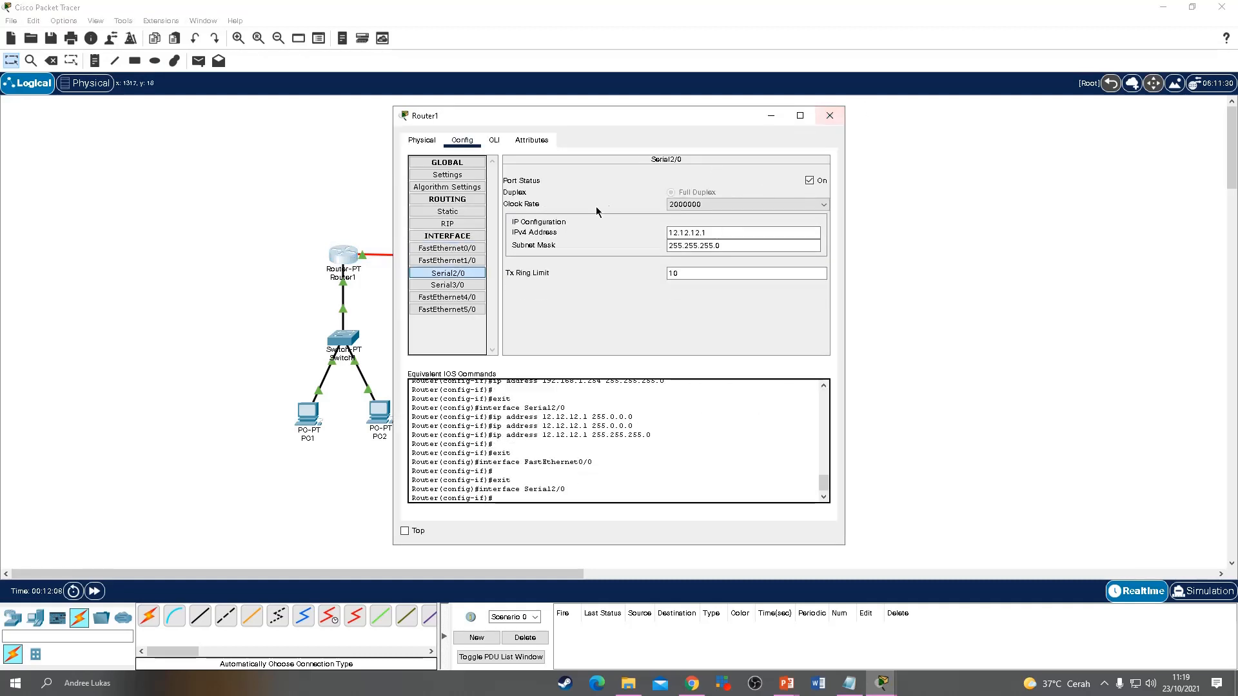
left_click(830, 116)
left_click(534, 253)
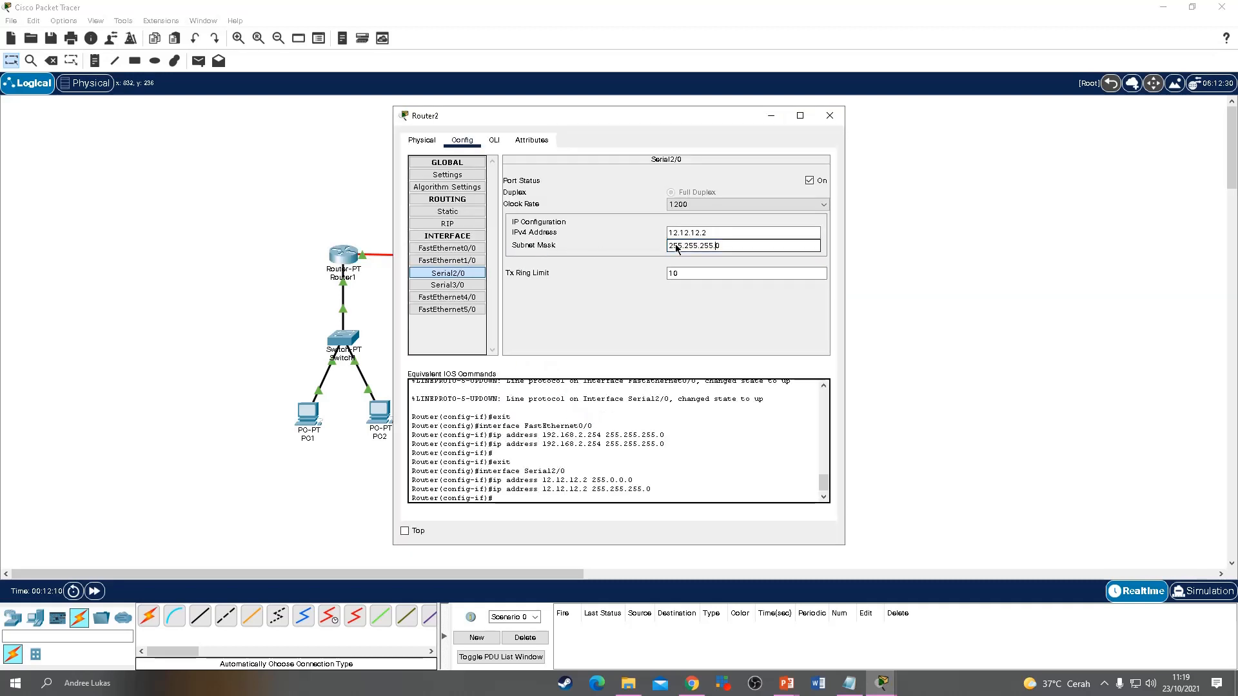
left_click(830, 115)
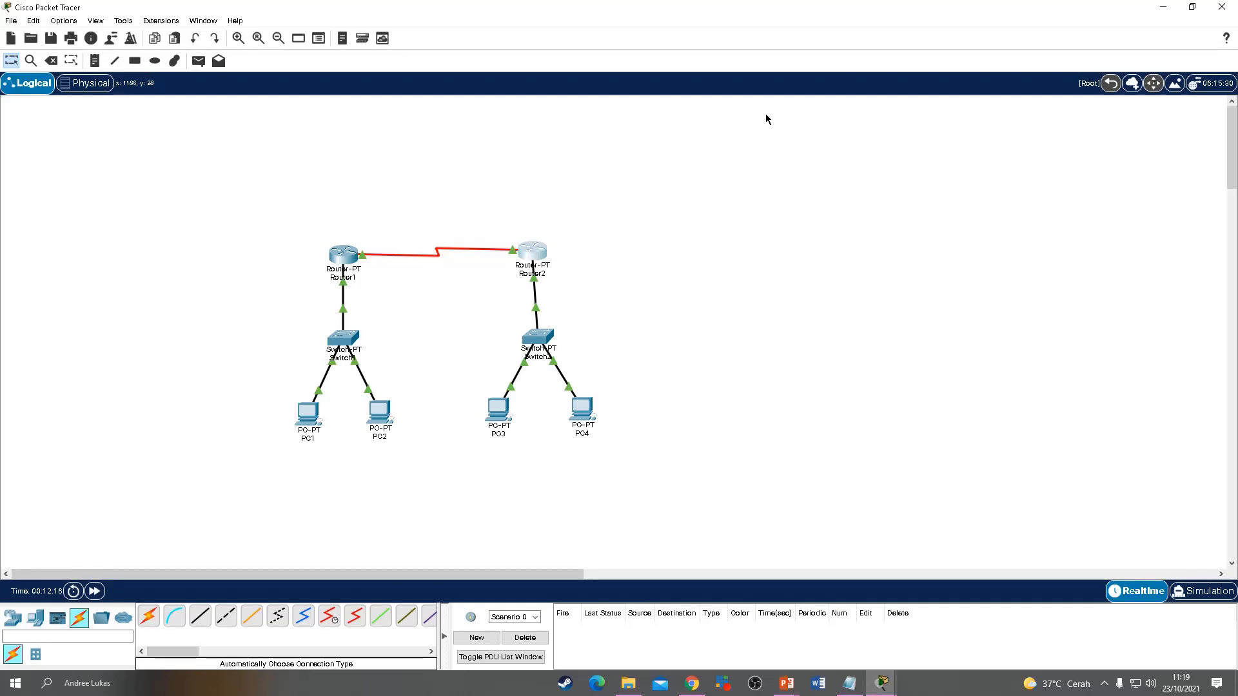
Step: In Router1's static routes, enter network 192.168.2.0 and mask 255.255.255.0 copied from the Static 1 notes
left_click(341, 255)
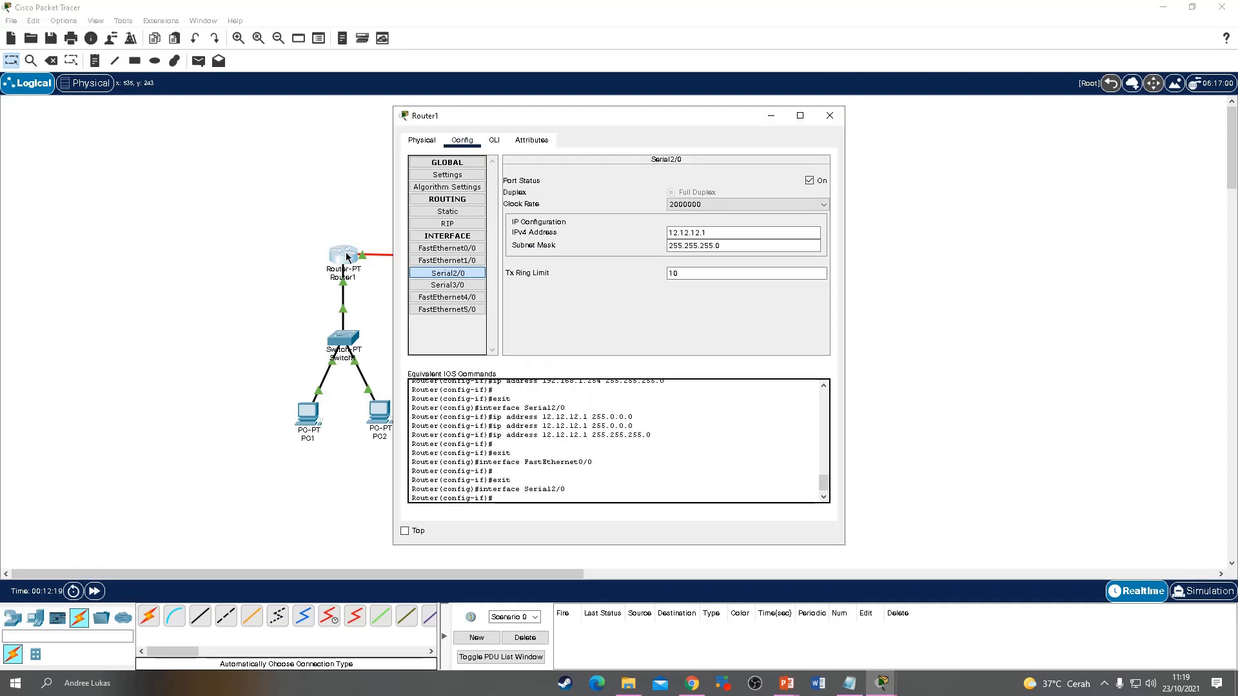
left_click(448, 212)
left_click(582, 188)
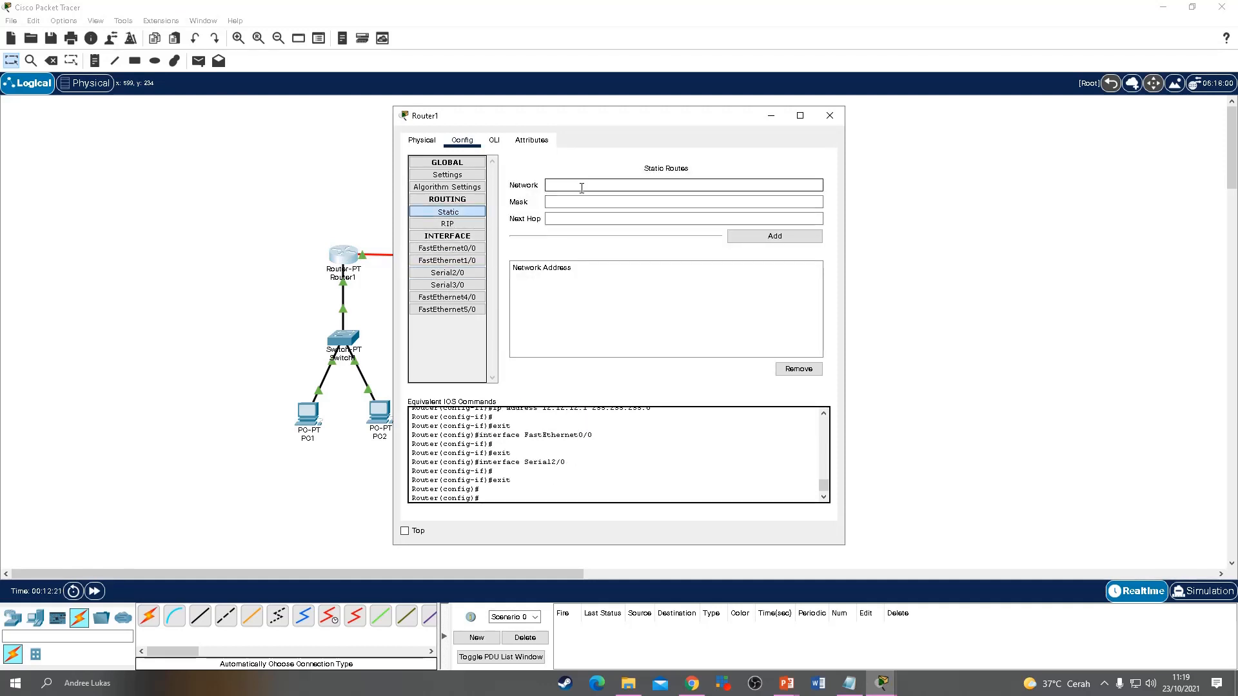
left_click(849, 683)
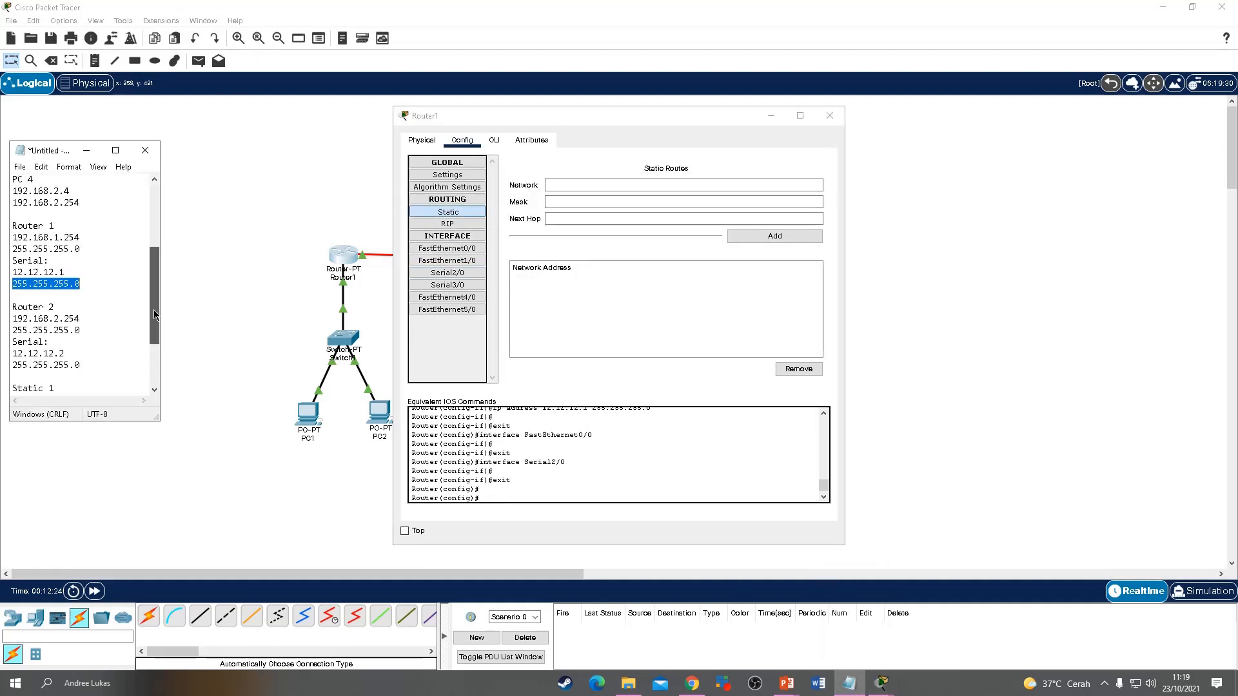
left_click_drag(153, 309, 152, 356)
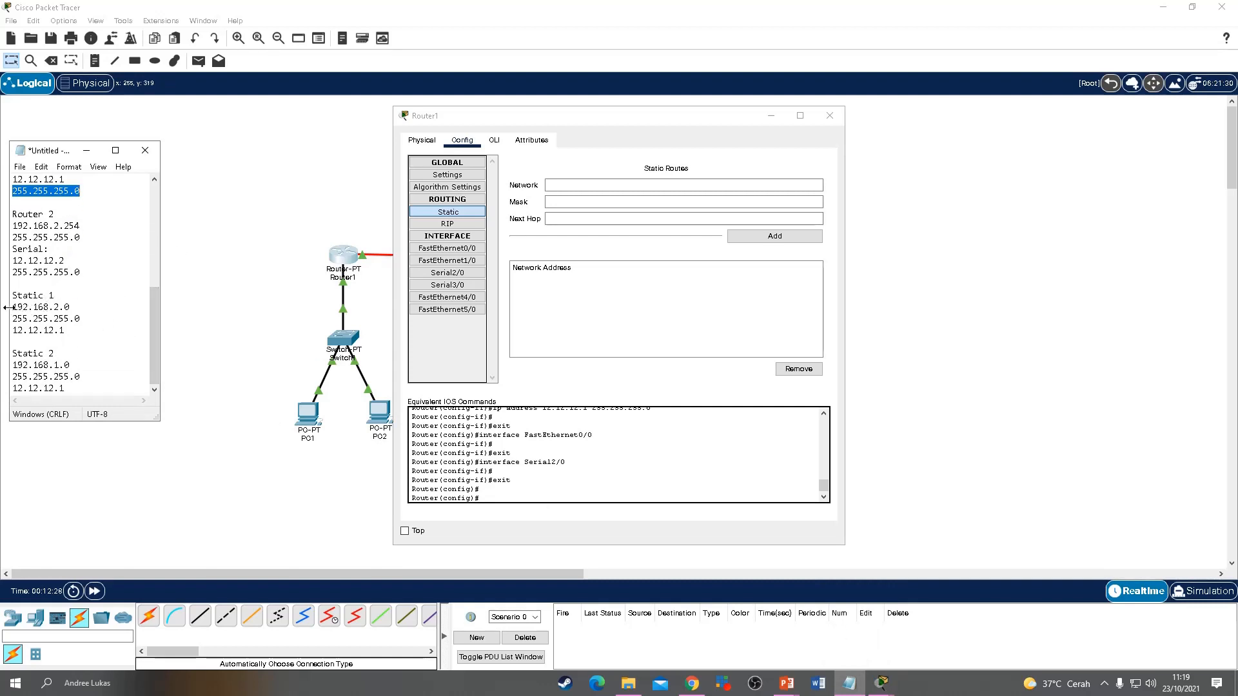
left_click_drag(12, 308, 67, 308)
key("ctrl+c")
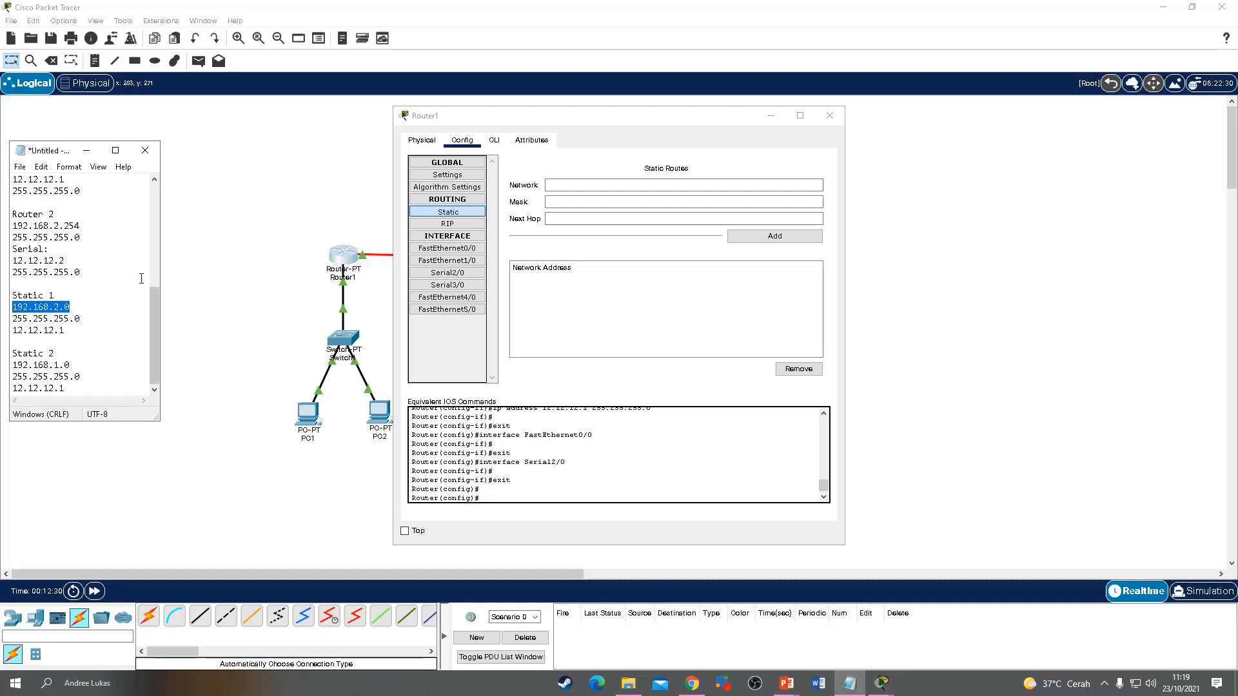
left_click(590, 184)
key("ctrl+v")
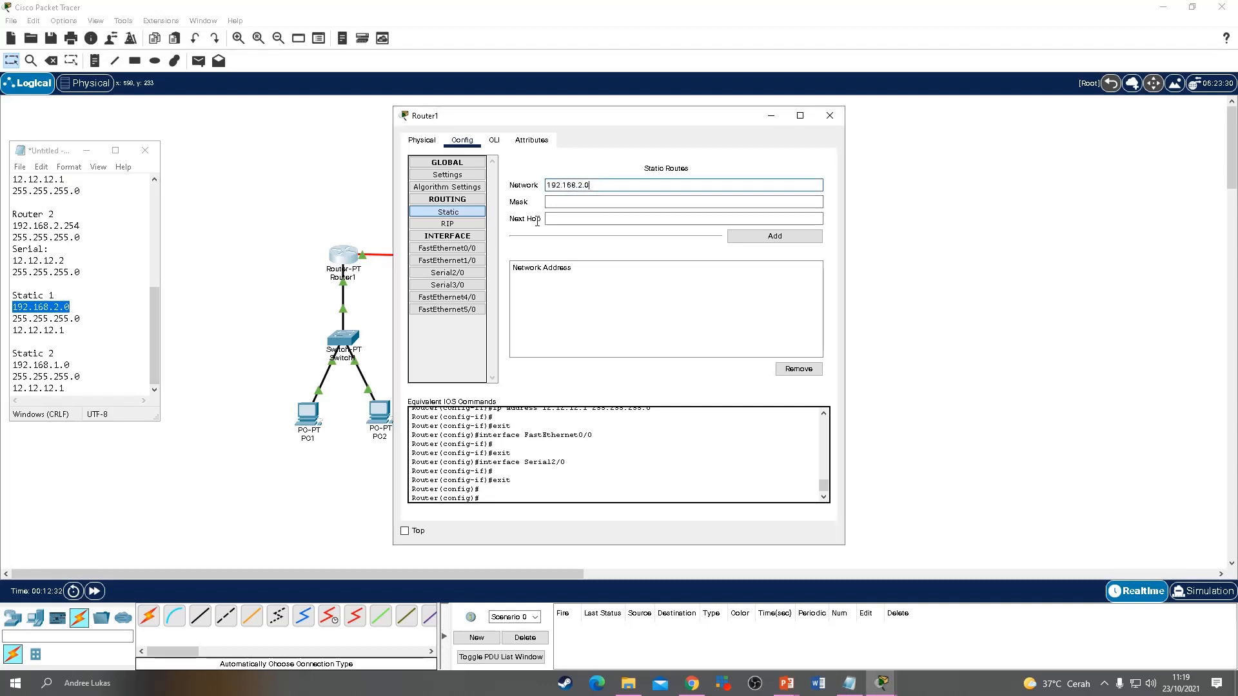
left_click_drag(13, 319, 80, 319)
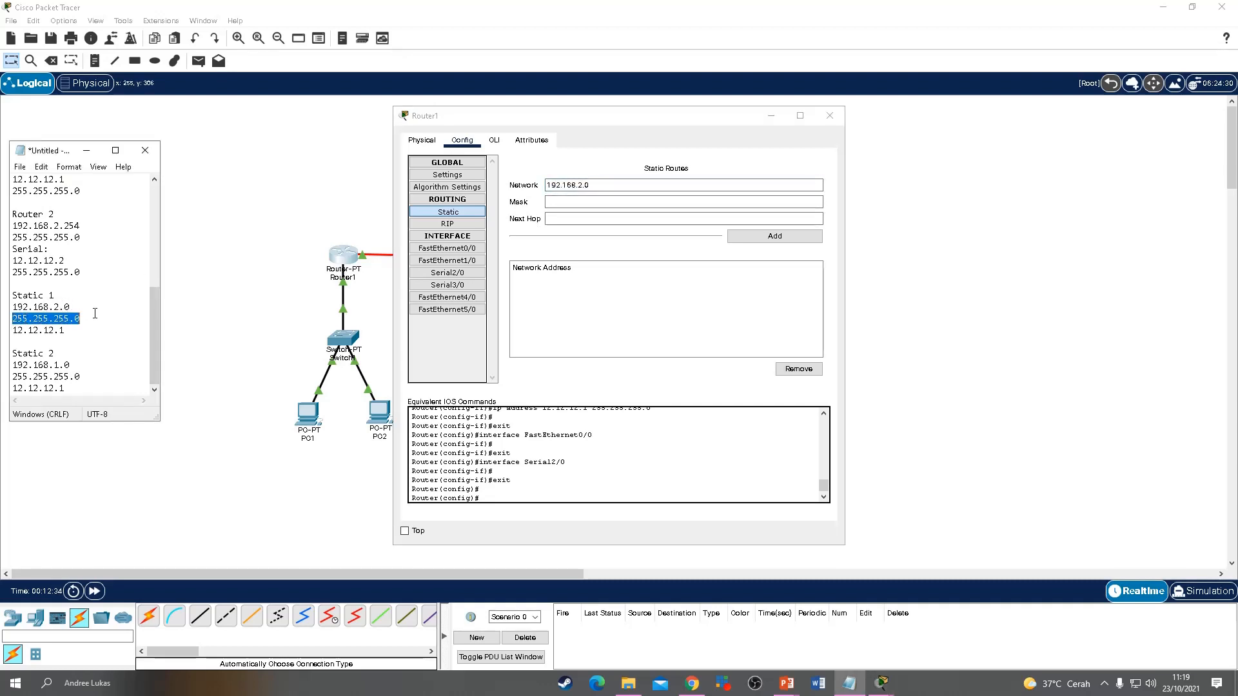
left_click(570, 203)
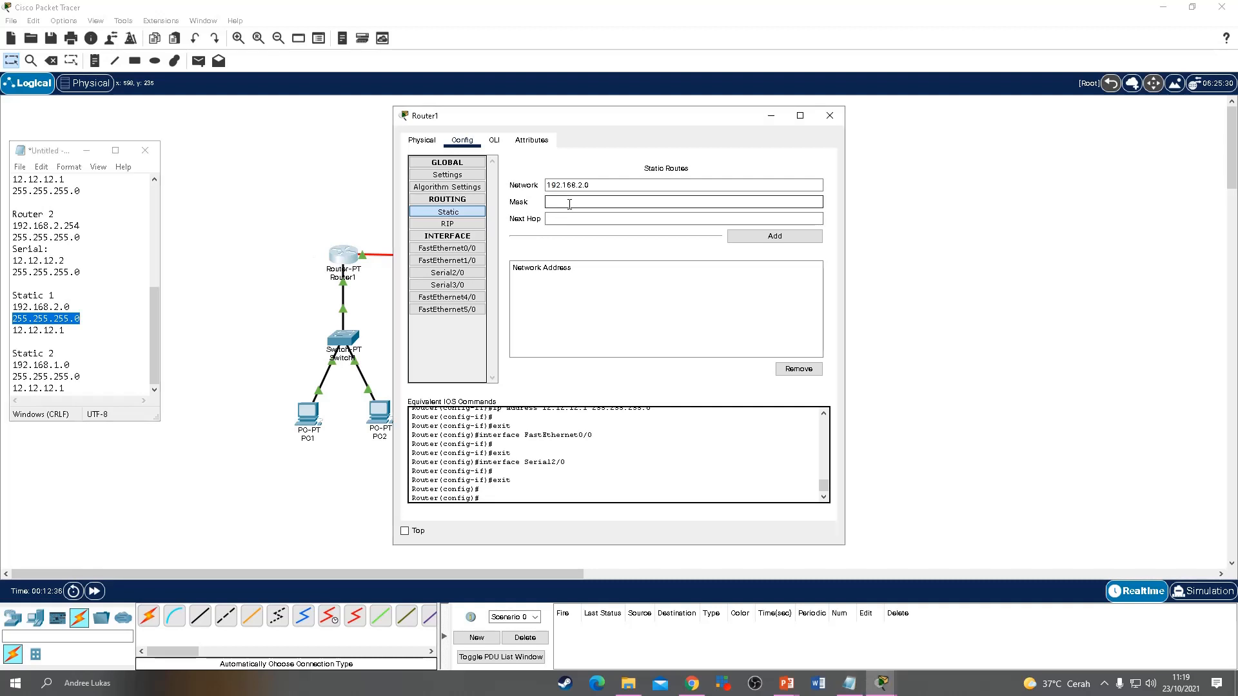
key("ctrl+v")
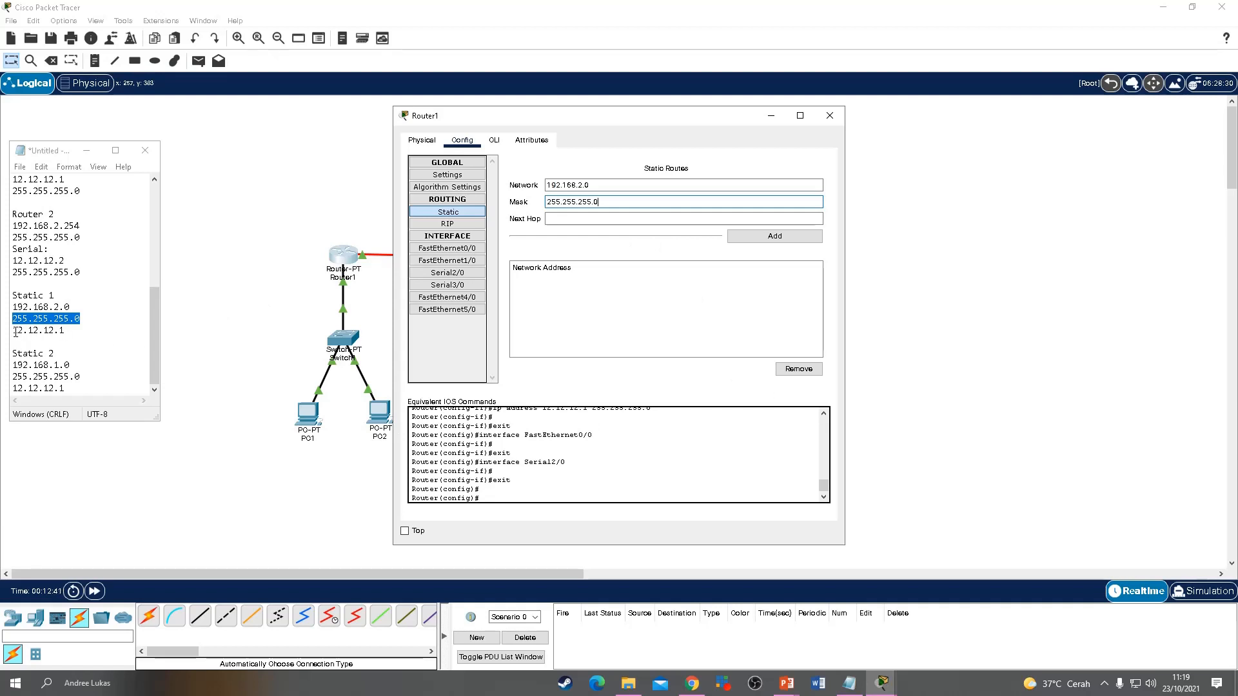
Step: Try to add Router1's static route with next hop 12.12.12.1 copied from the notes
mouse_move(64, 330)
left_mouse_down()
mouse_move(12, 330)
mouse_move(63, 325)
left_mouse_up()
key("ctrl+c")
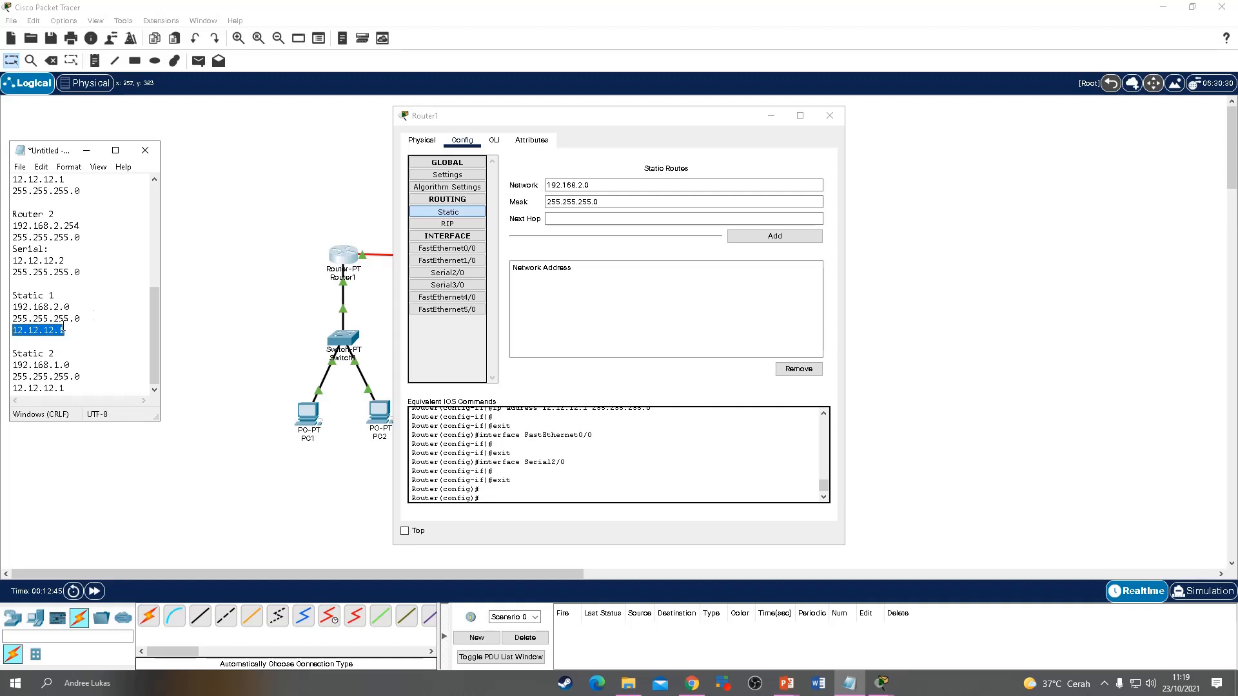
left_click(562, 218)
key("ctrl+v")
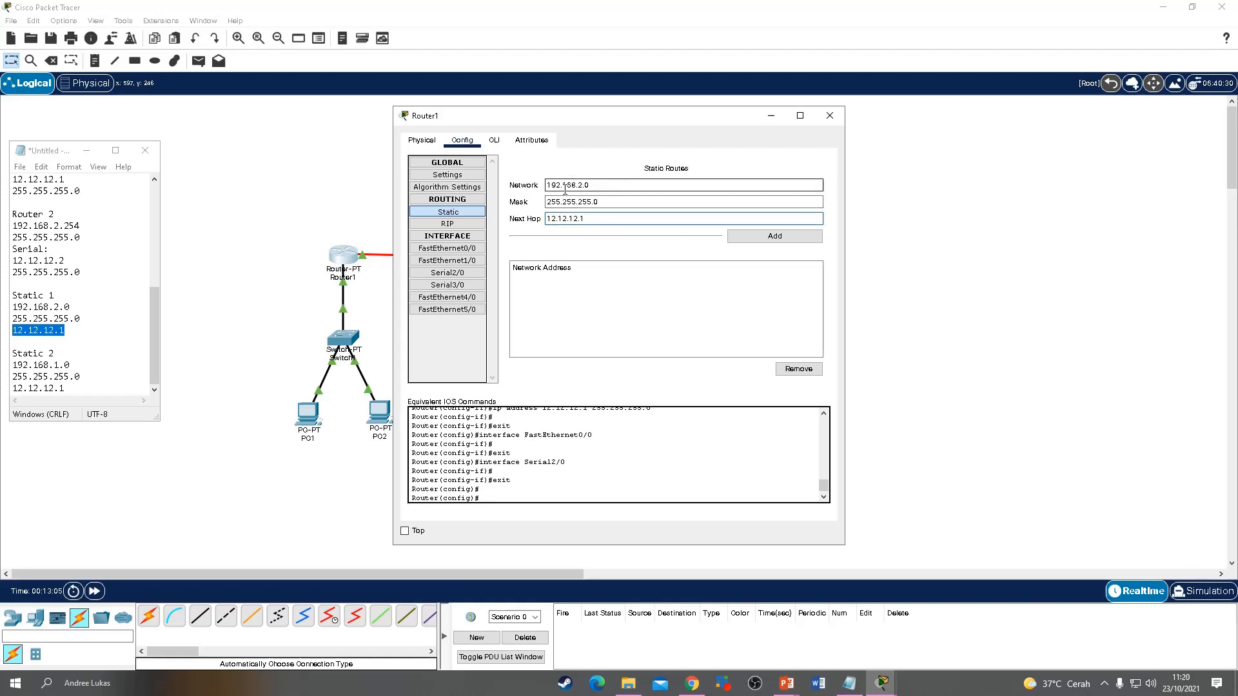
left_click(766, 237)
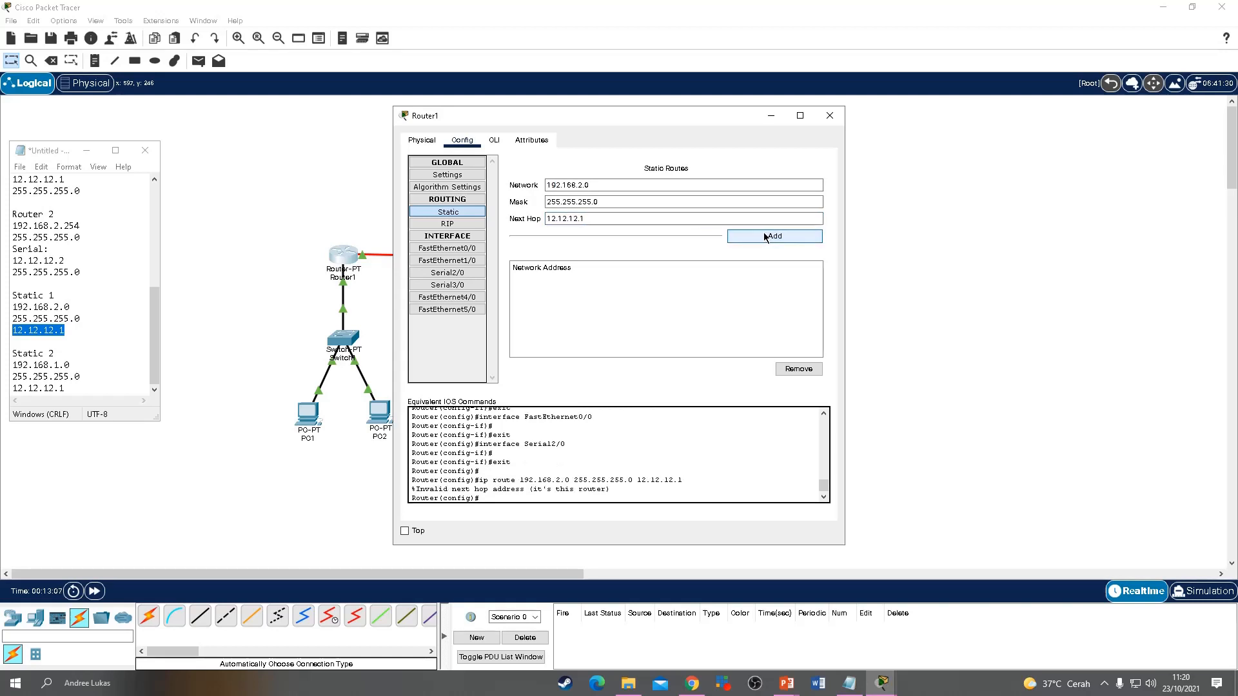
left_click(766, 239)
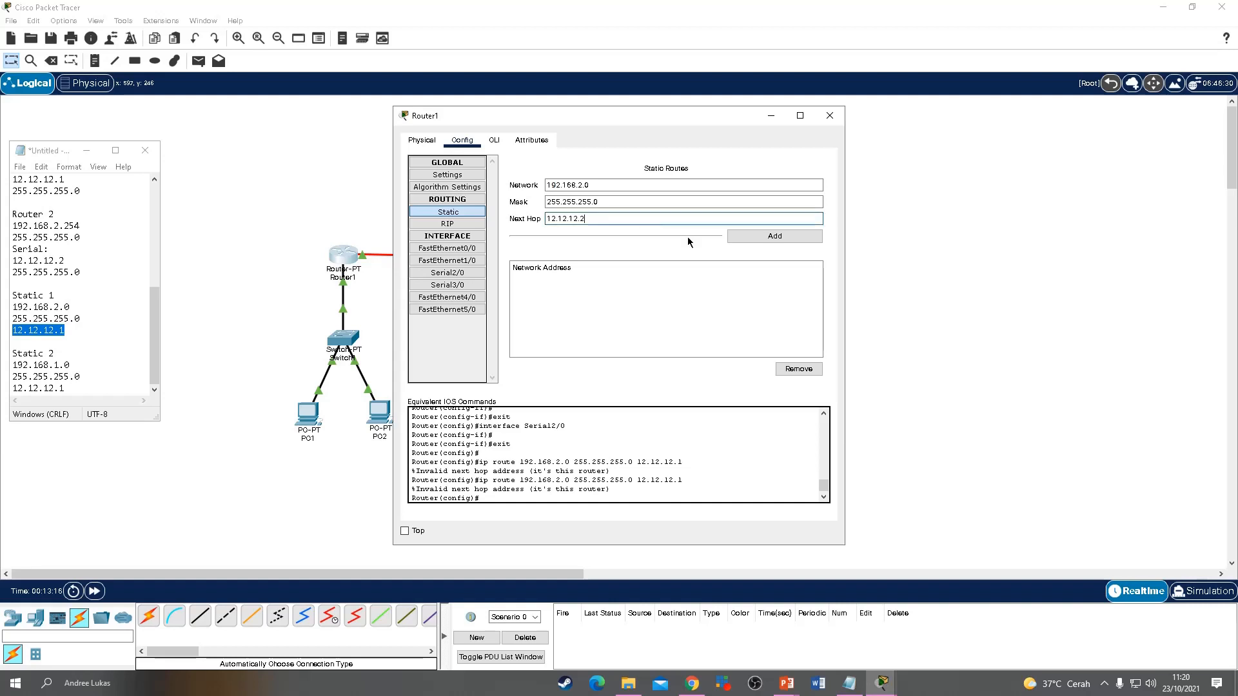
Step: Add Router1's static route to 192.168.2.0 with next hop 12.12.12.2 and minimize the router's window
left_click(788, 236)
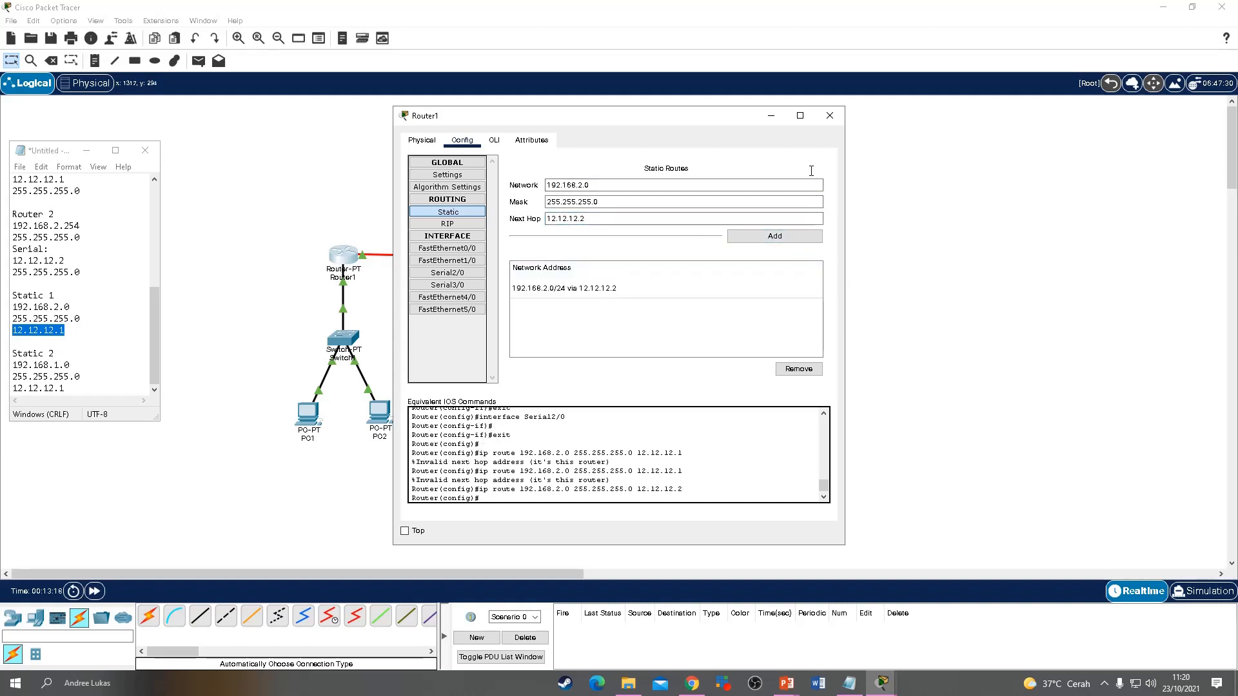
left_click(771, 122)
Step: In Router2's static routes, enter network 192.168.1.0 copied from the Static 2 notes
left_click(539, 255)
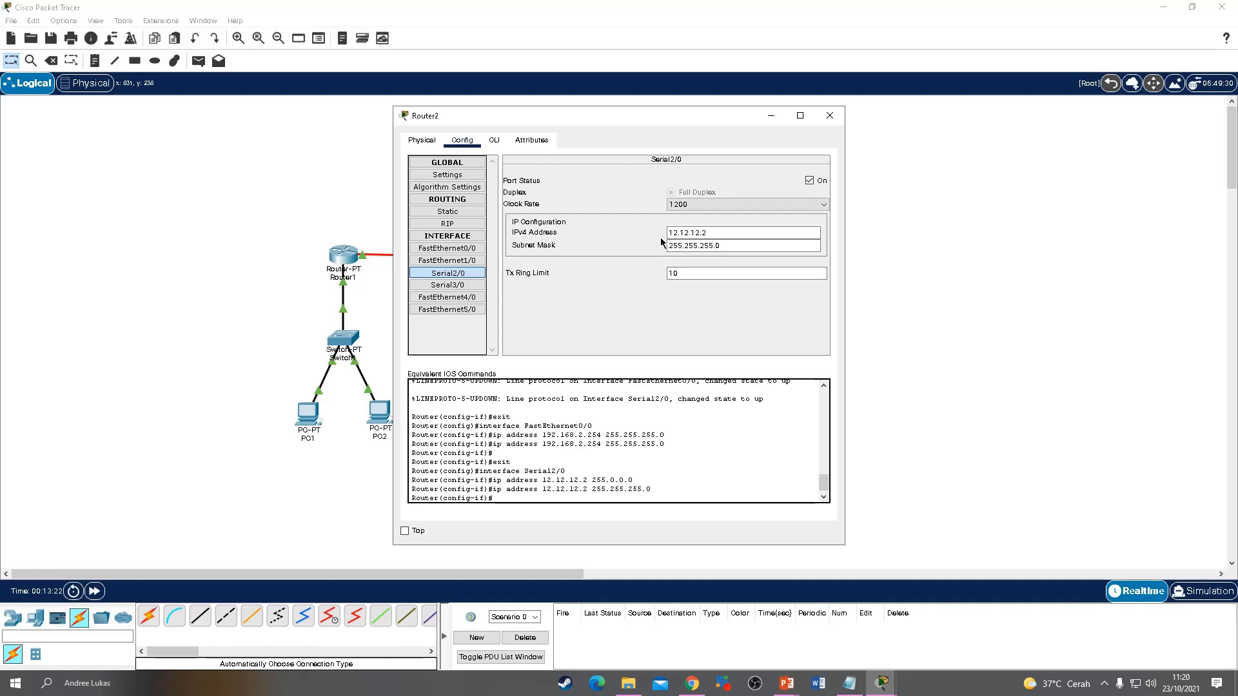
left_click(447, 212)
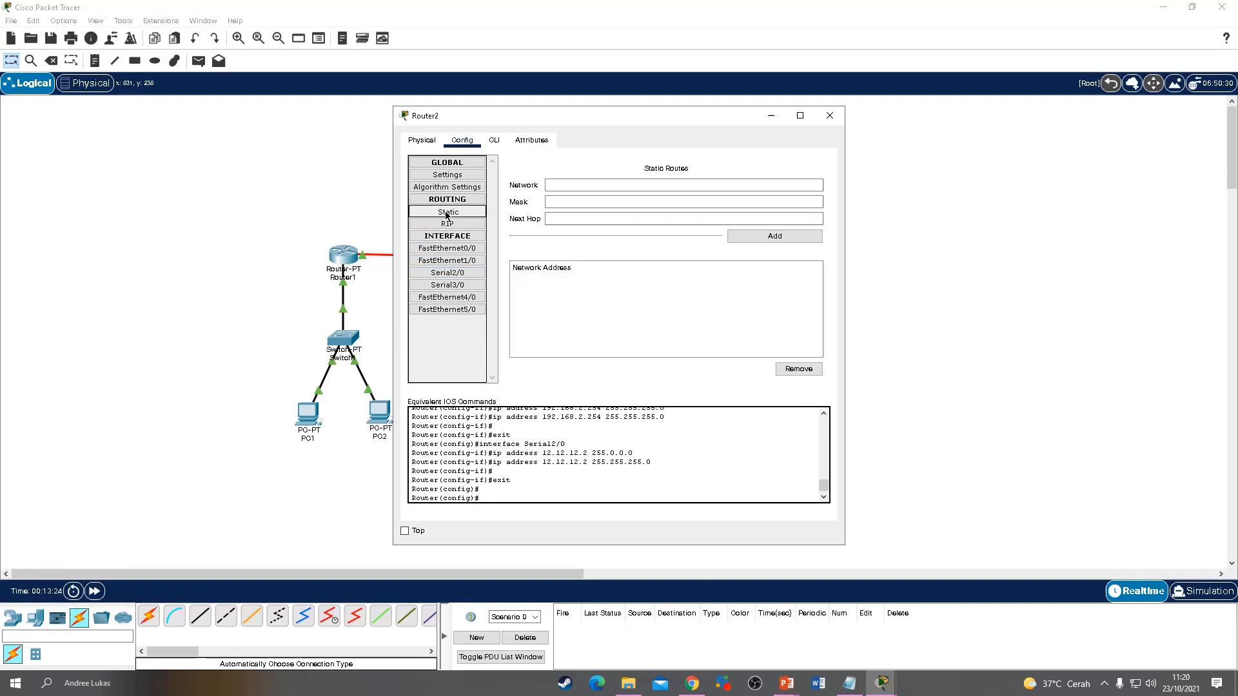
left_click(641, 185)
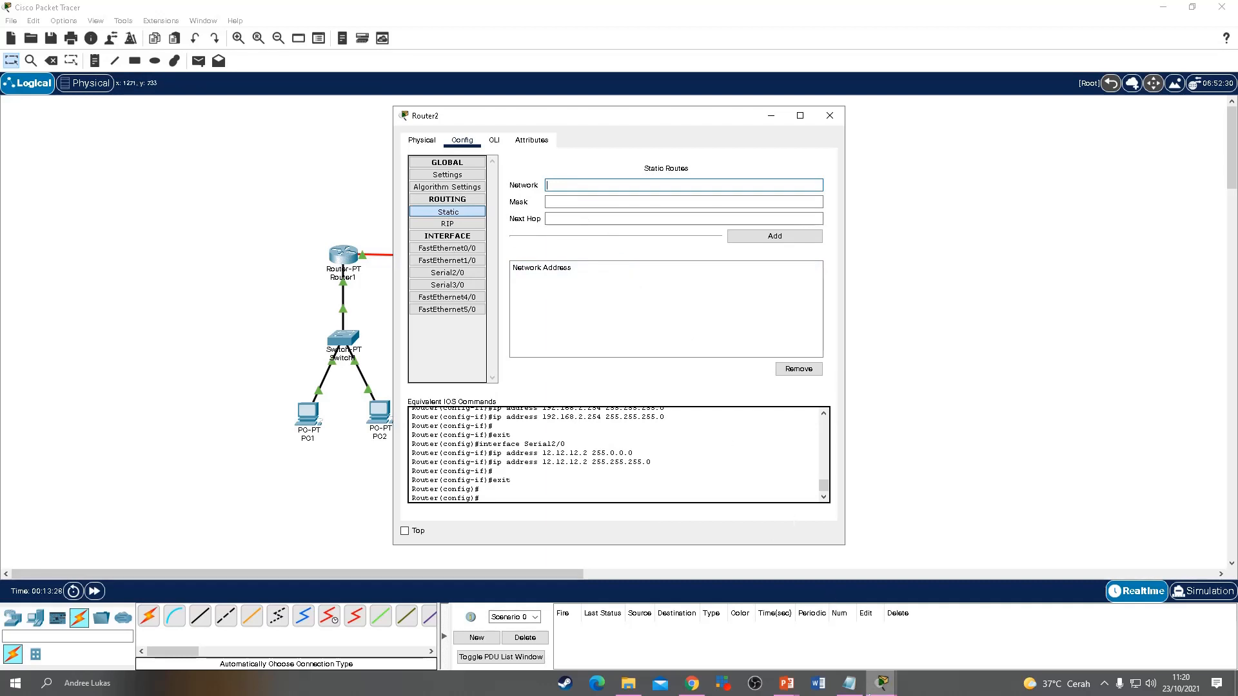
key("alt+Tab")
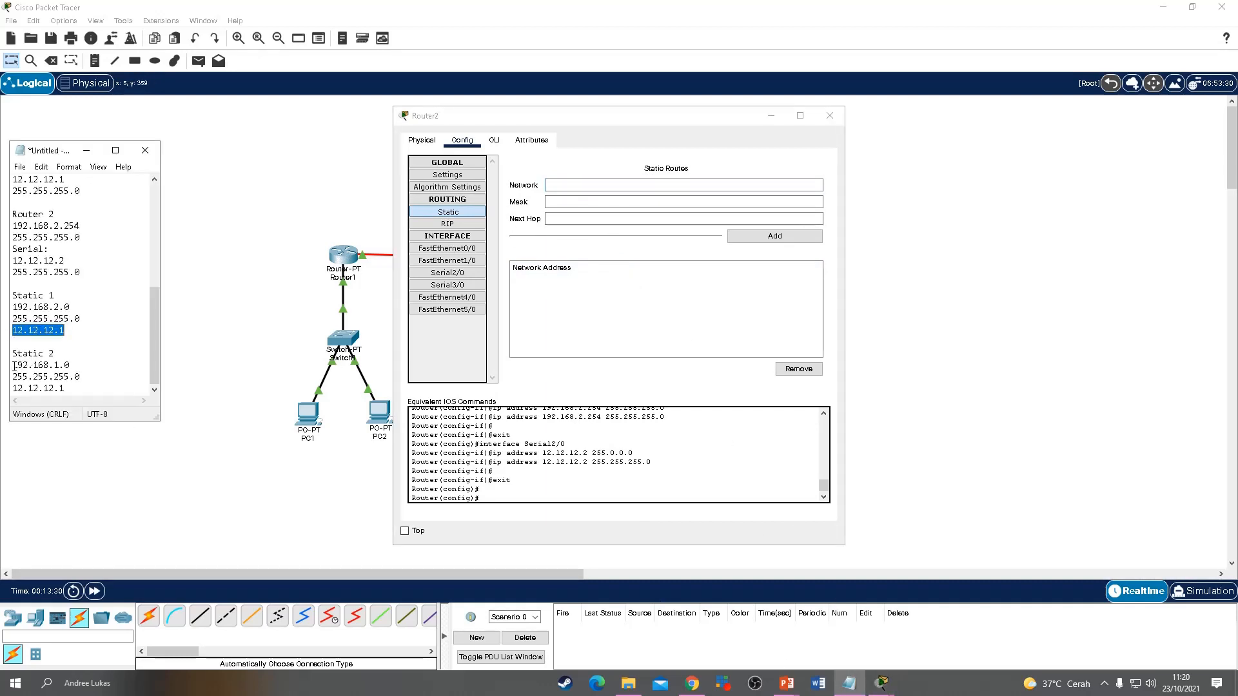
left_click_drag(12, 365, 85, 359)
key("ctrl+c")
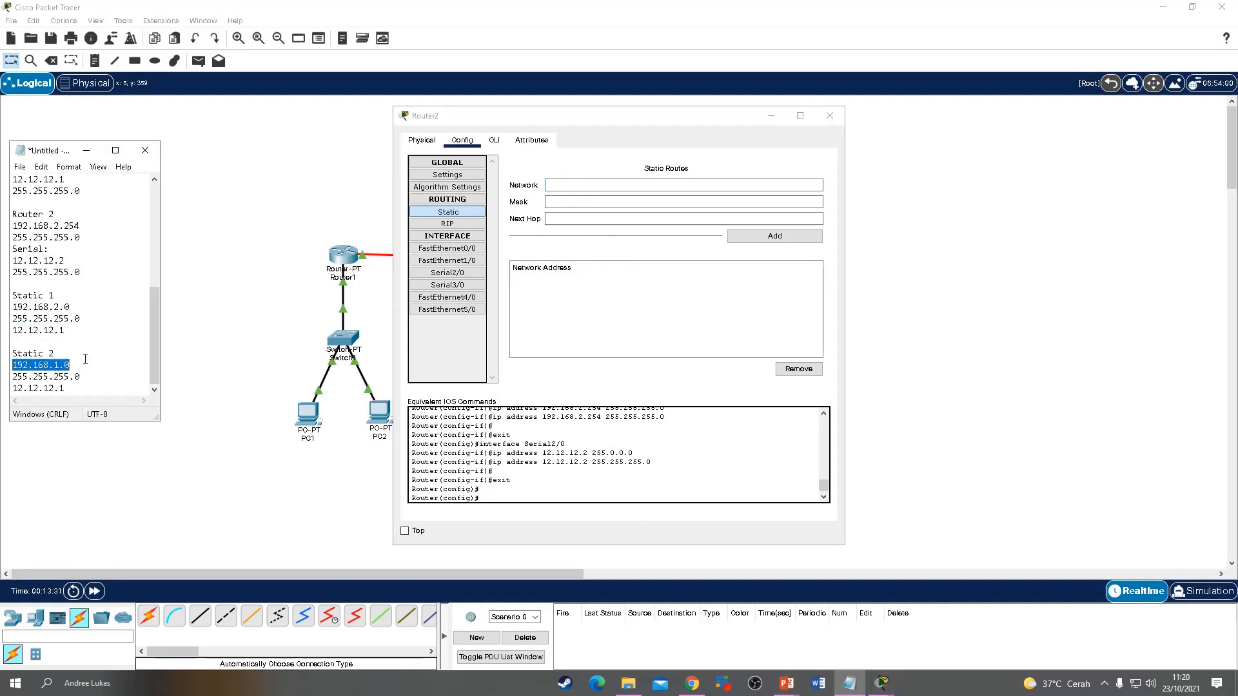
left_click(582, 184)
key("ctrl+v")
Step: Add Router2's static route with mask 255.255.255.0 and next hop 12.12.12.1, and minimize the router's window
left_click(588, 203)
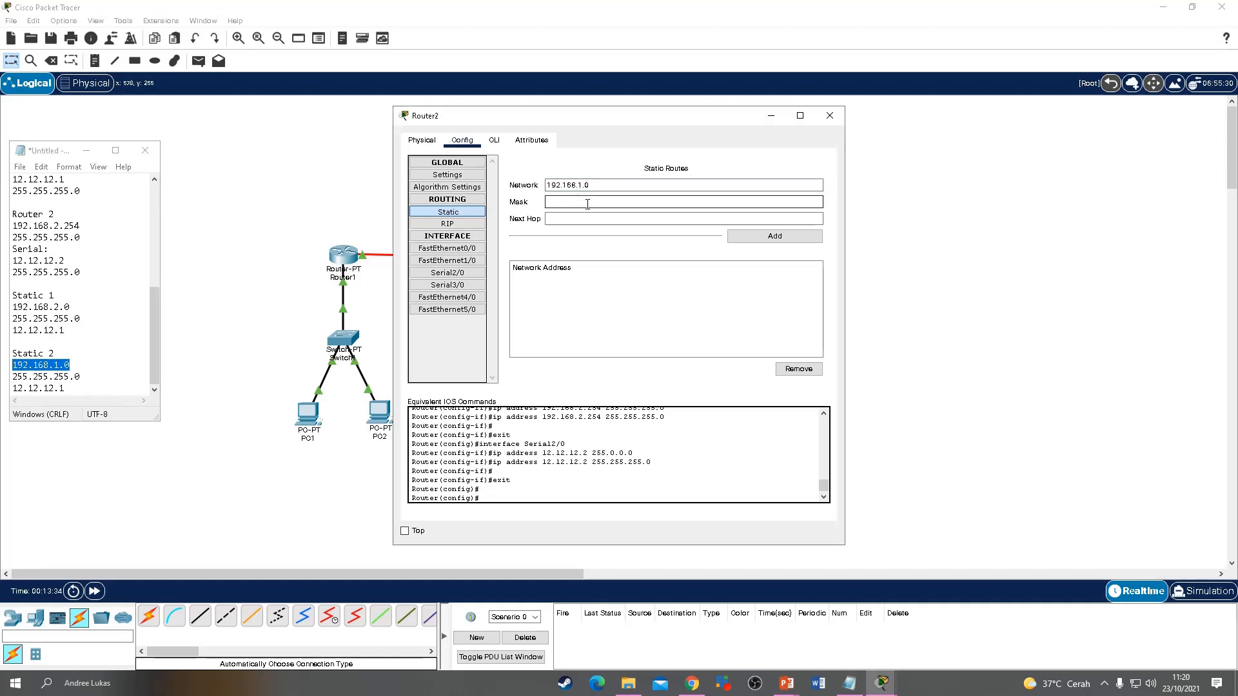
type("2.")
type("55.1")
type("255.255.0")
key("BackSpace")
left_click(607, 219)
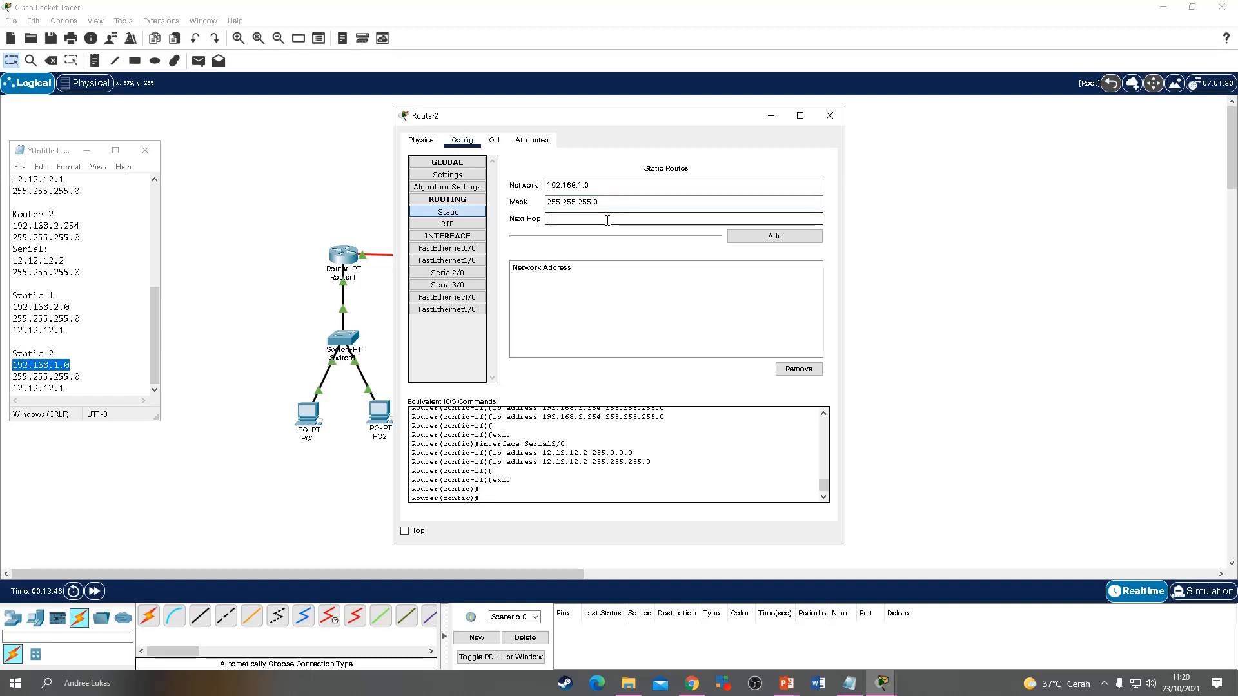
type("12.12.12.1")
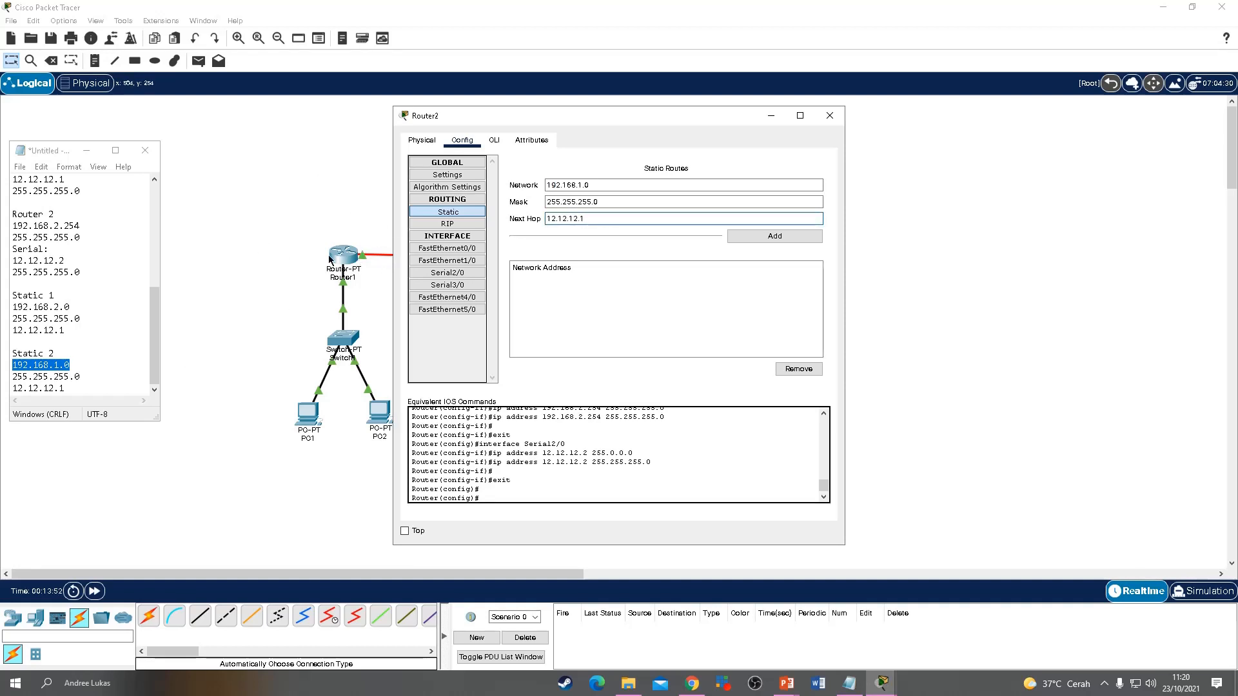
left_click(757, 238)
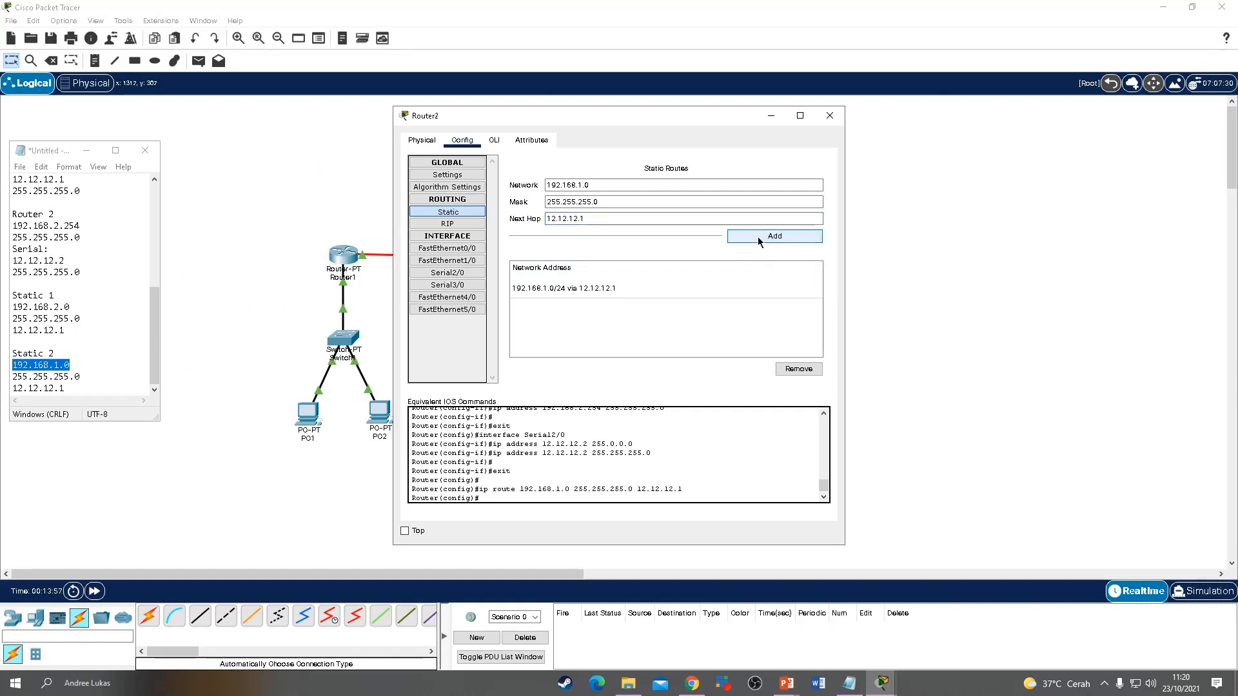
left_click(771, 115)
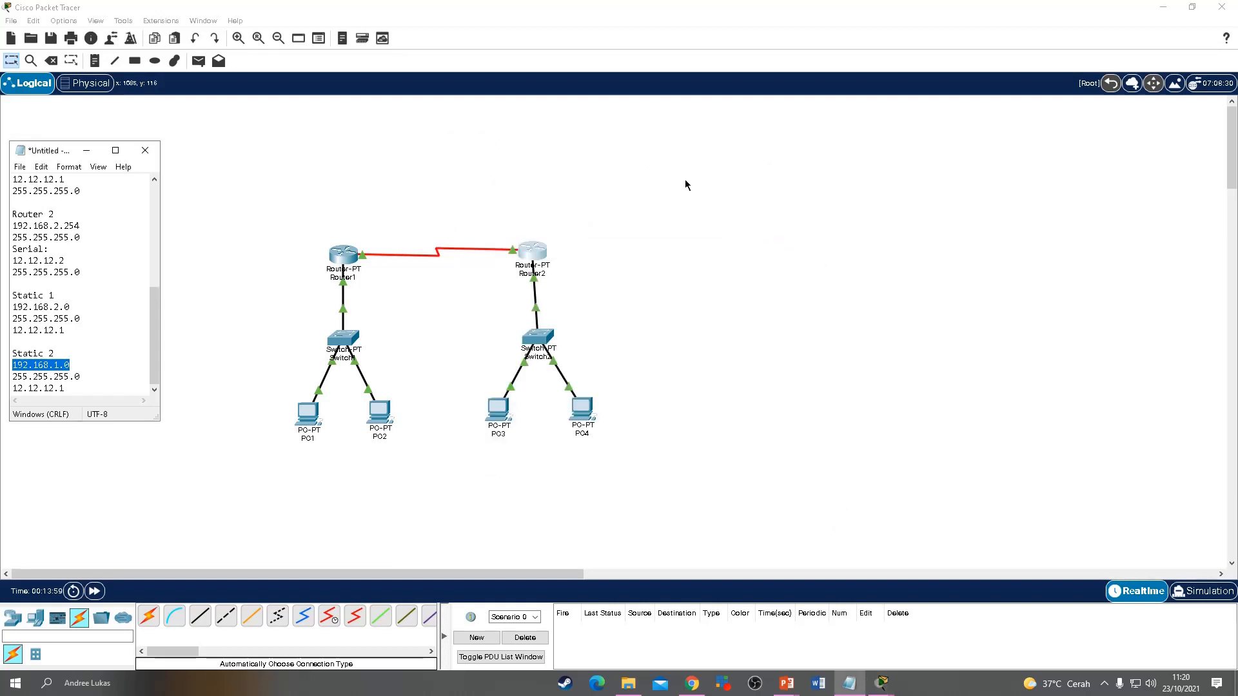
Step: Check PC3's IP configuration and close its window
left_click(499, 411)
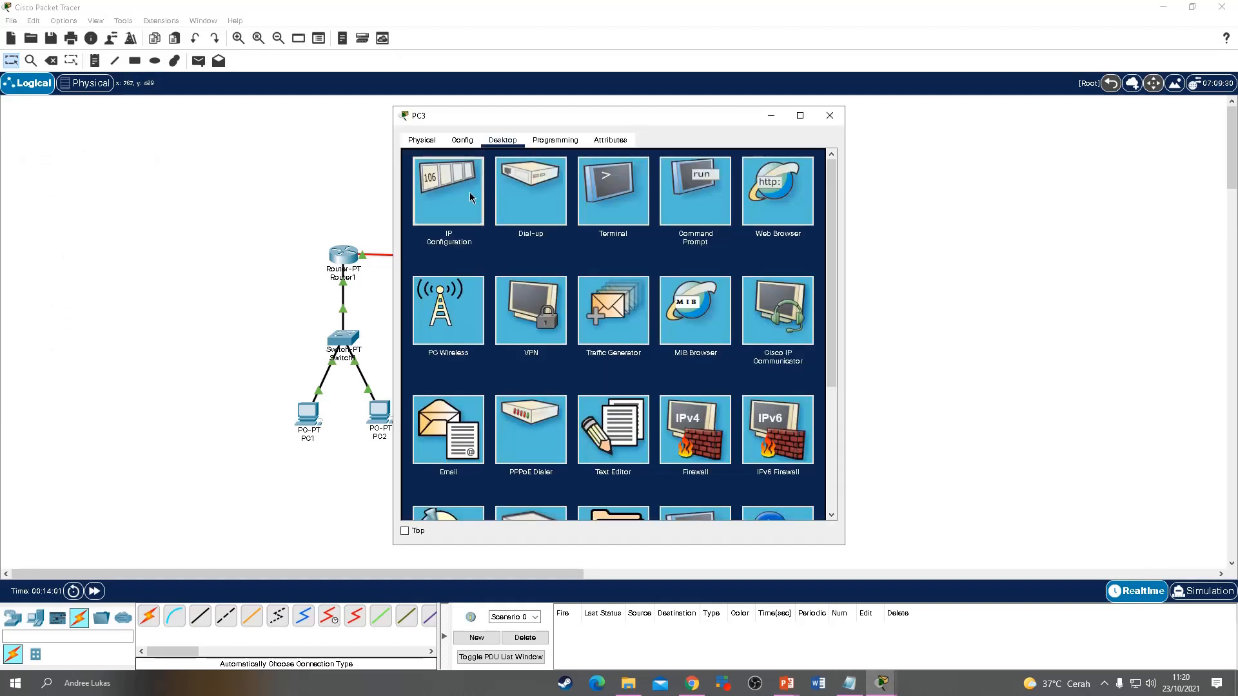
left_click(471, 198)
left_click(830, 116)
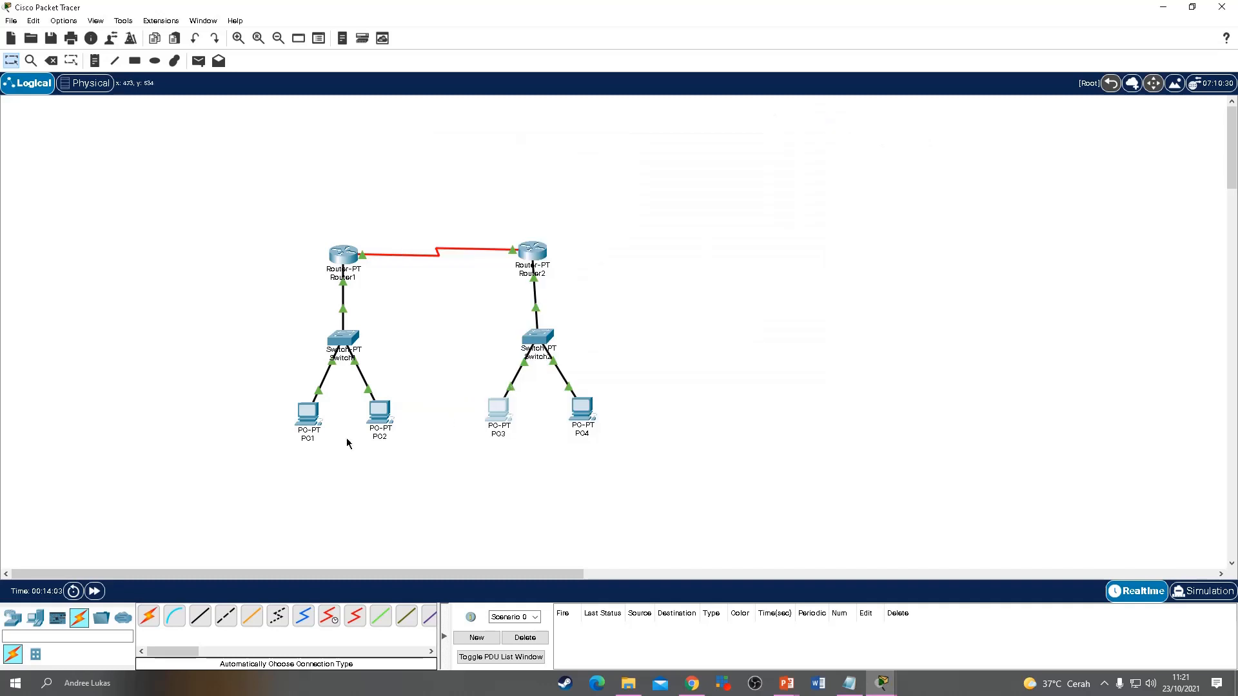
Step: Ping 192.168.2.3 twice from PC1's command prompt
left_click(303, 416)
left_click(673, 195)
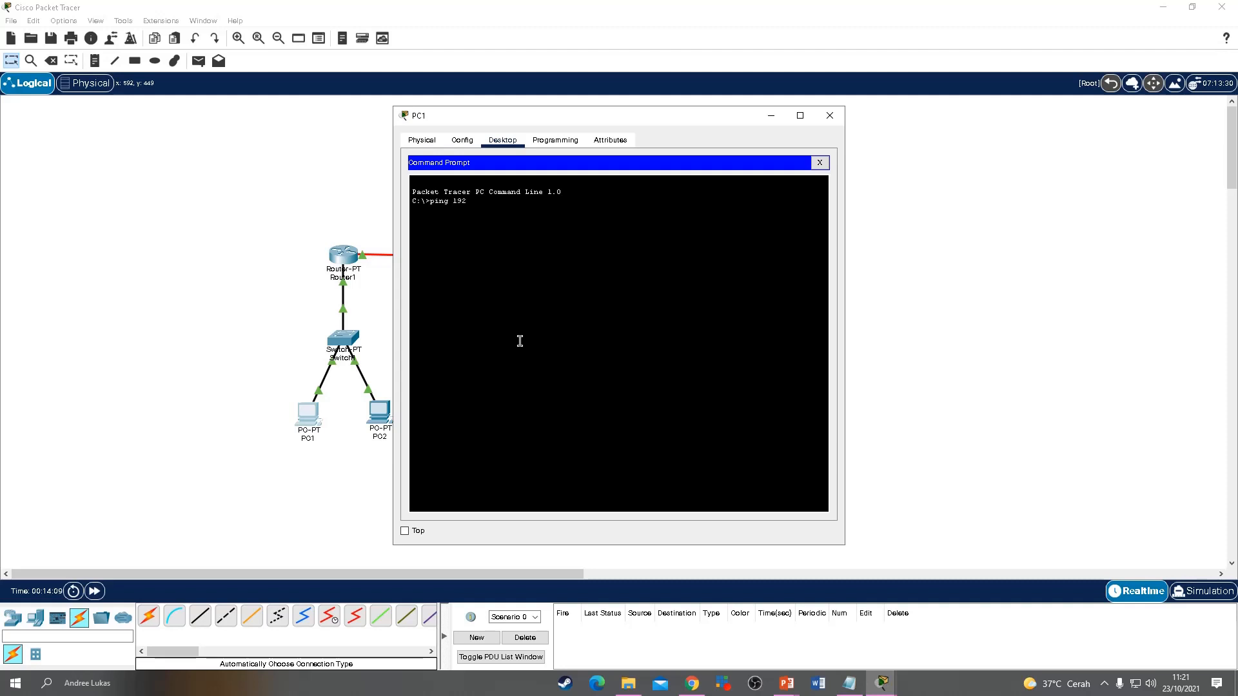
type("ping 192.168.2.3")
key("Return")
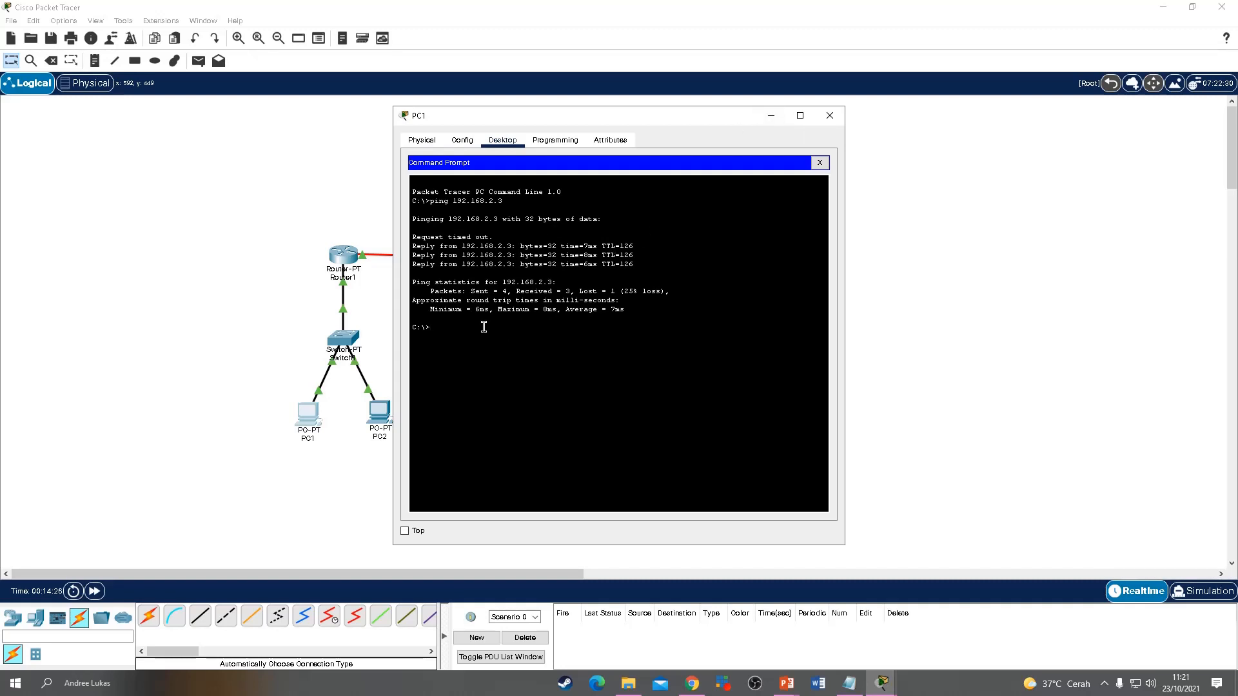
key("Return")
key("Up")
key("Return")
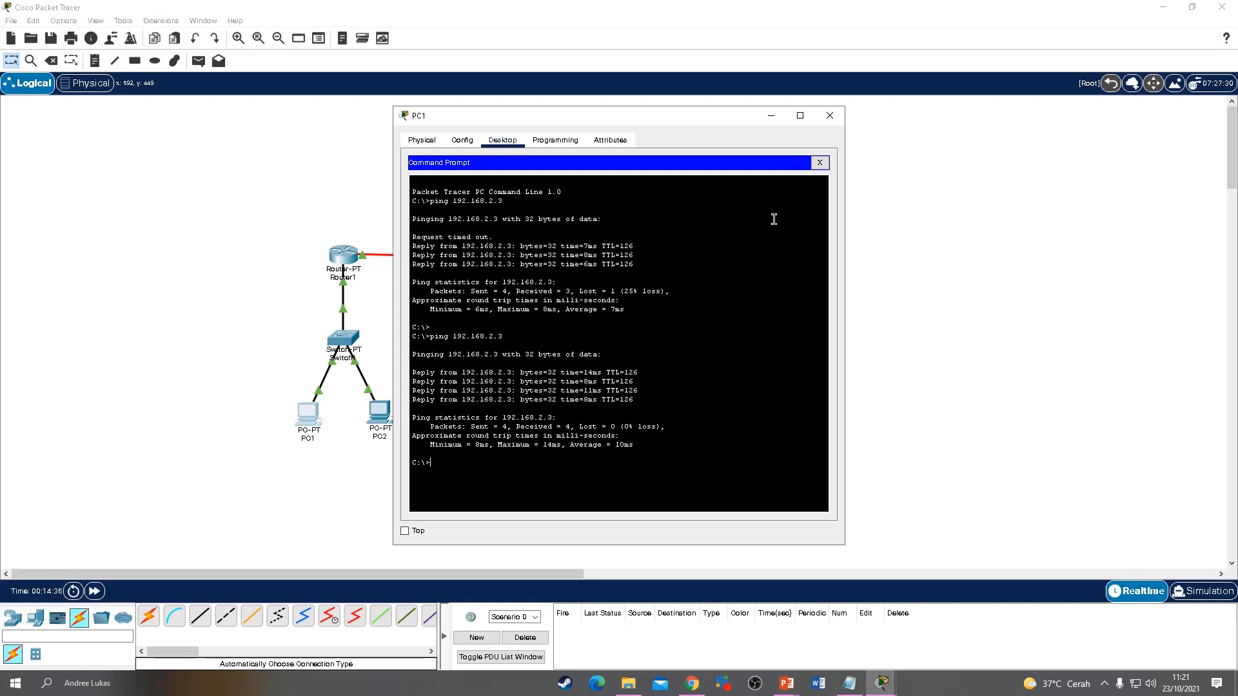
Step: Ping 192.168.2.4 twice from PC1's command prompt
key("Up")
key("Return")
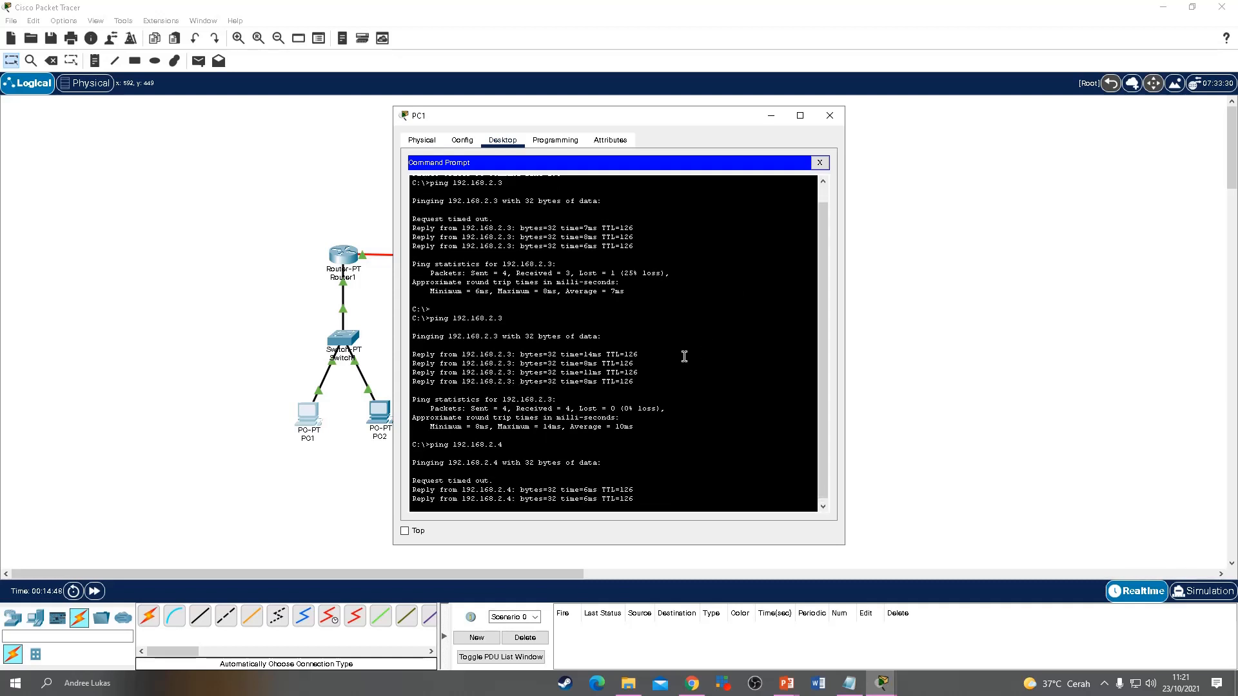
key("Up")
key("Return")
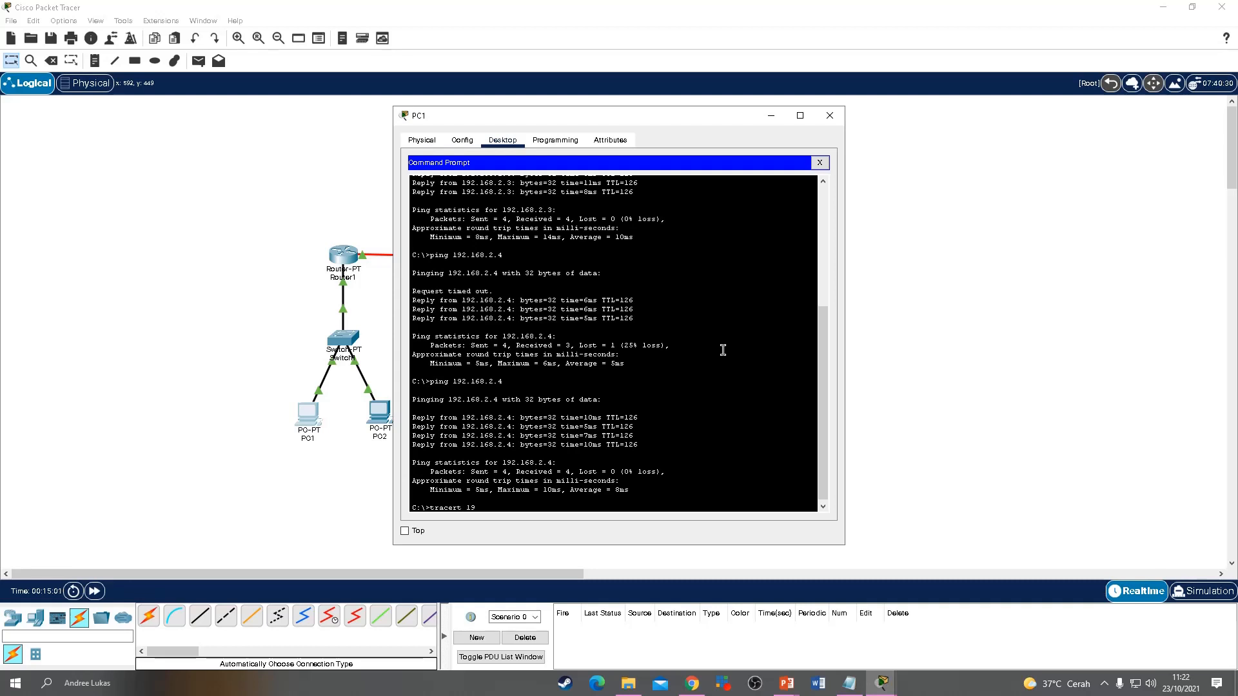
Step: Trace the routes from PC1 to 192.168.2.3 and 192.168.2.4 with tracert, and close PC1's window
type("68.2.3")
key("Return")
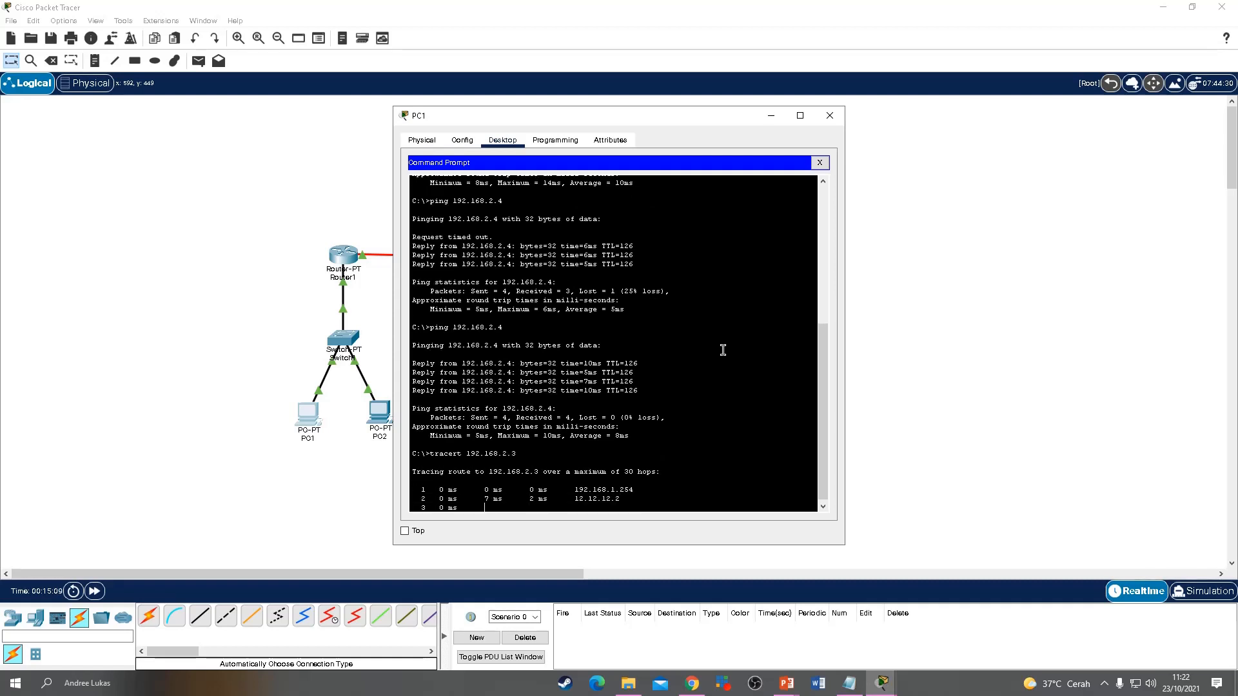
key("Up")
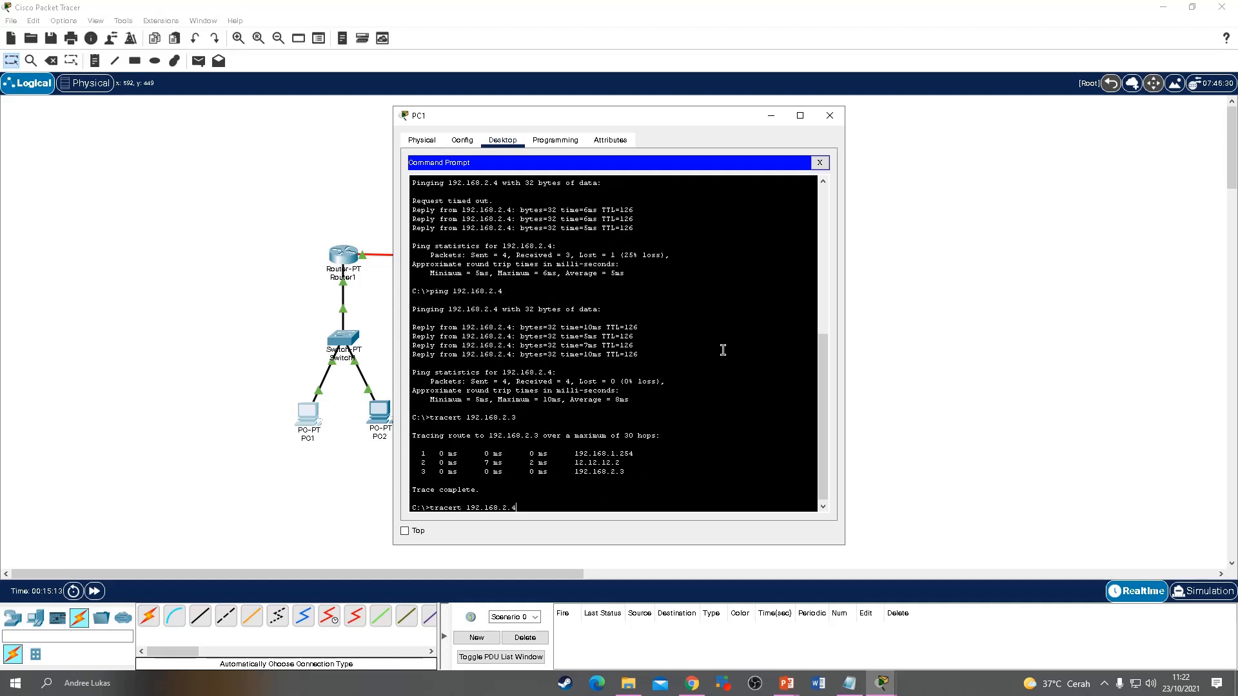
key("Return")
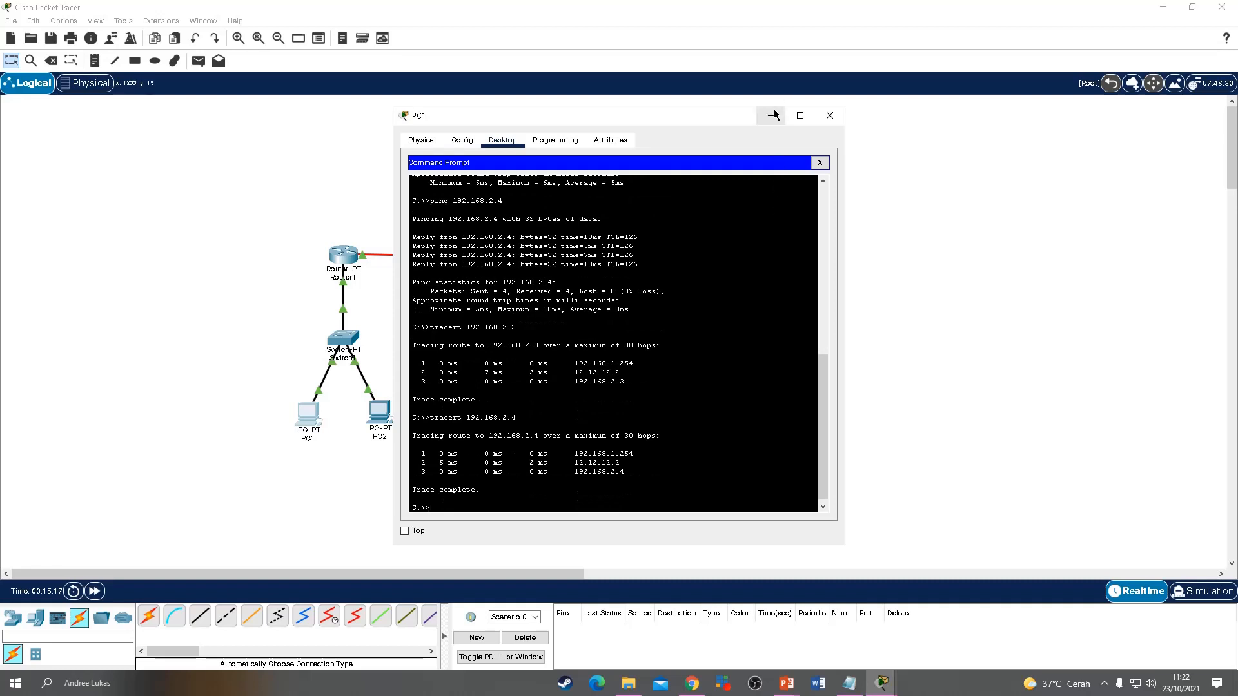
left_click(830, 116)
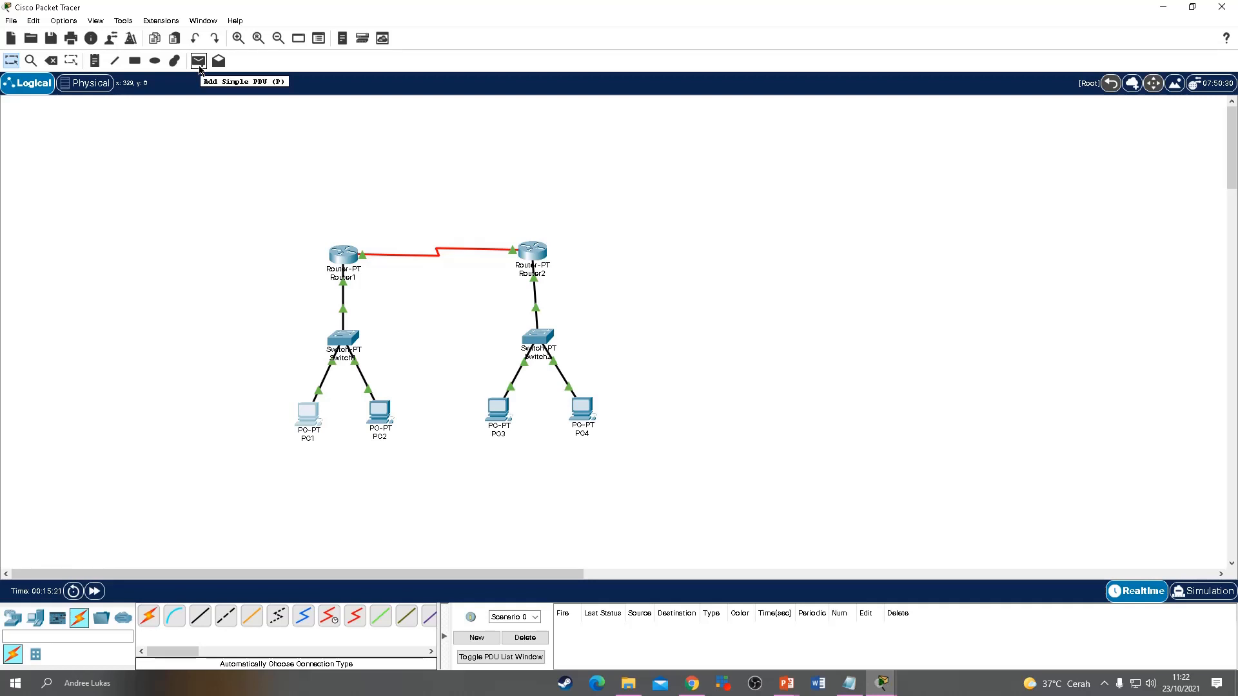
Step: Switch to simulation mode and limit the visible events to ICMP only
left_click(1199, 591)
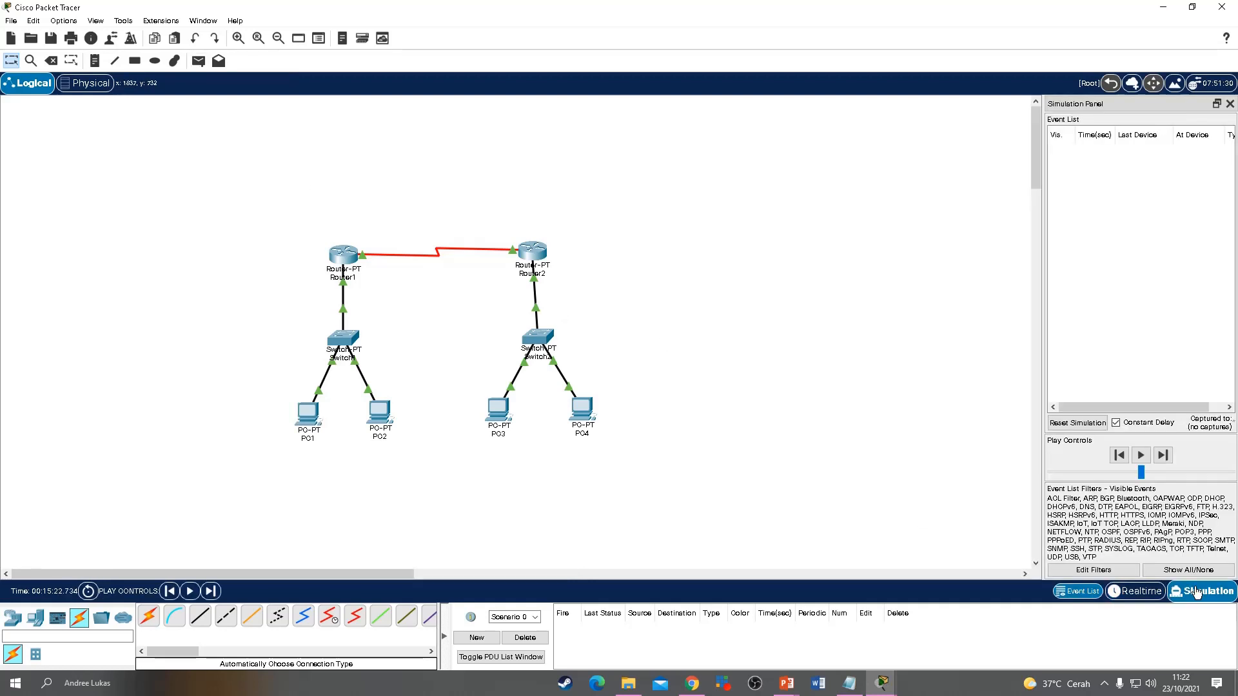
left_click(1188, 571)
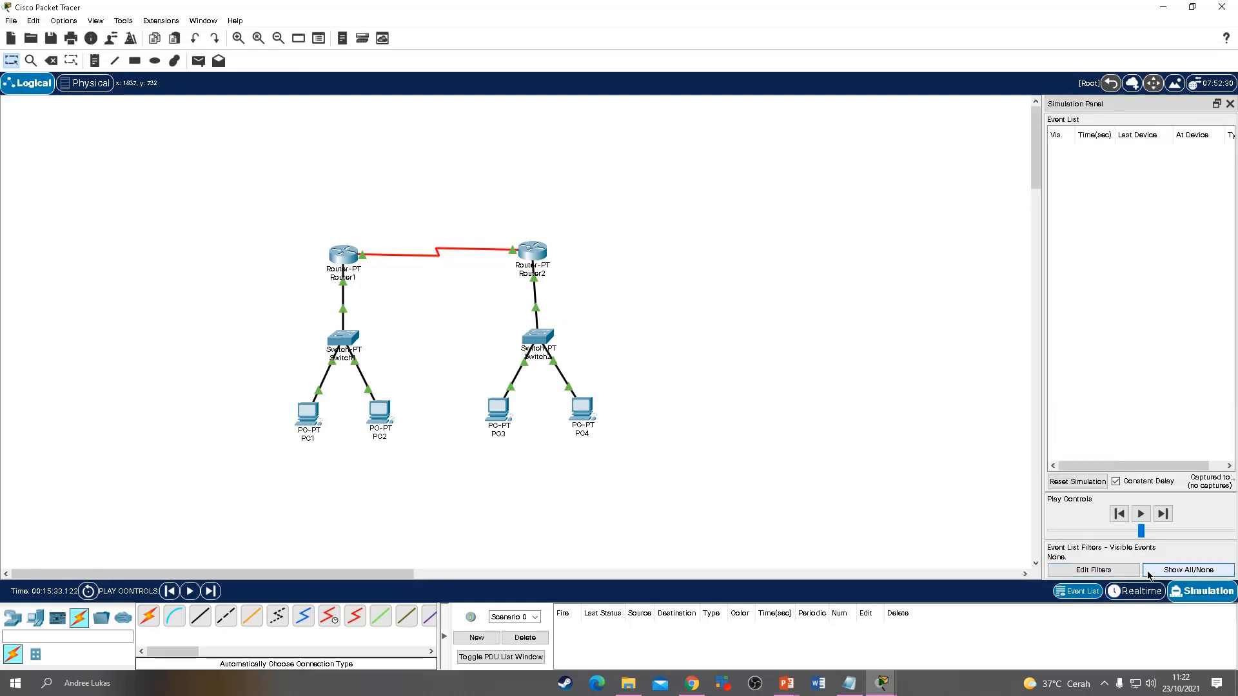
left_click(1105, 569)
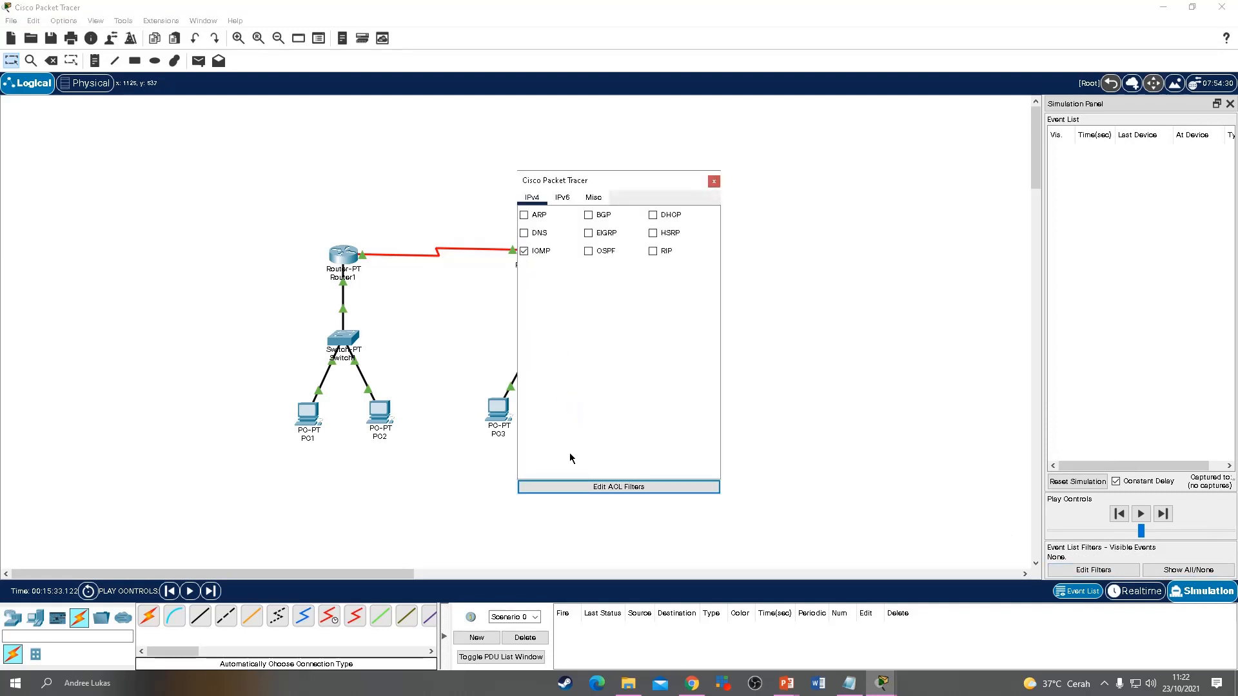
left_click(714, 181)
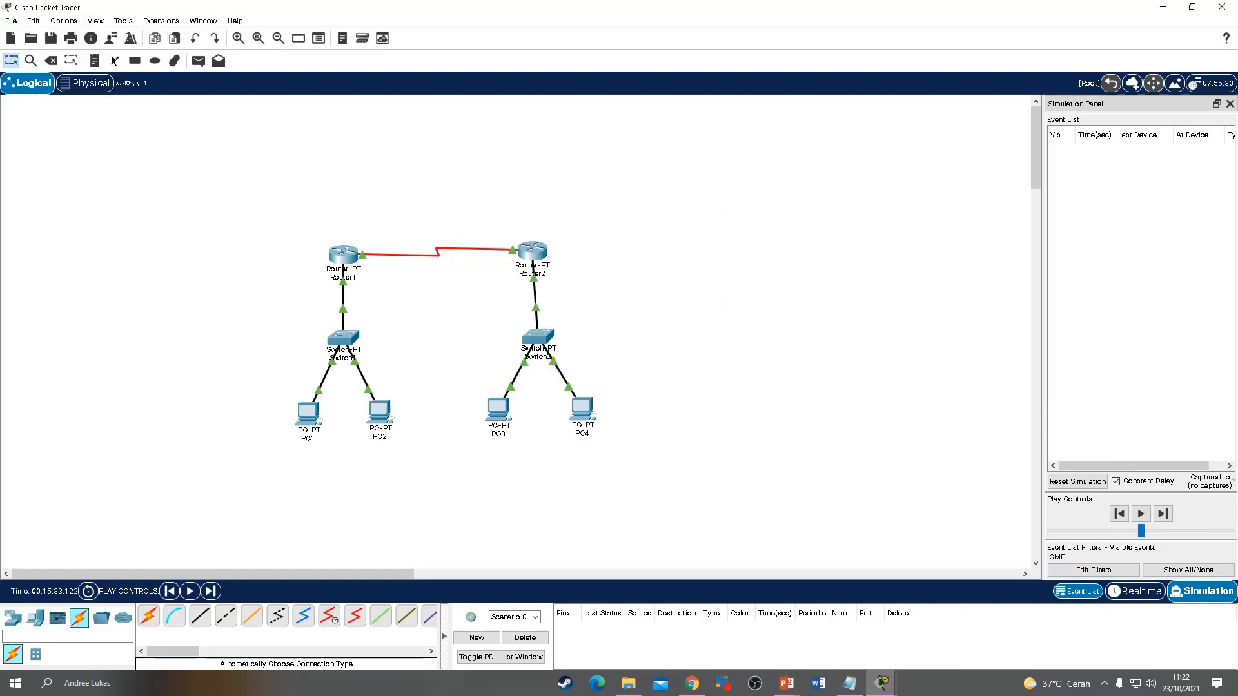
Step: Send a simple PDU from PC1 to PC3 and advance the simulation event by event until the packet reaches PC3
left_click(199, 61)
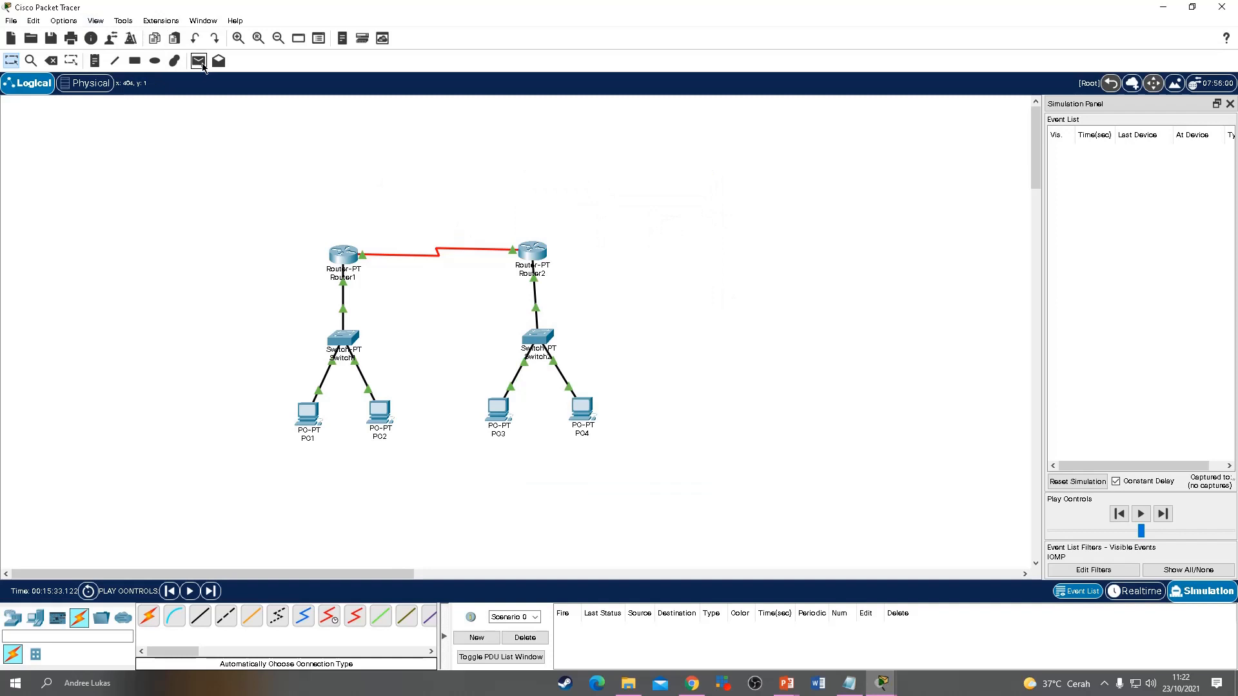
left_click(314, 416)
left_click(498, 410)
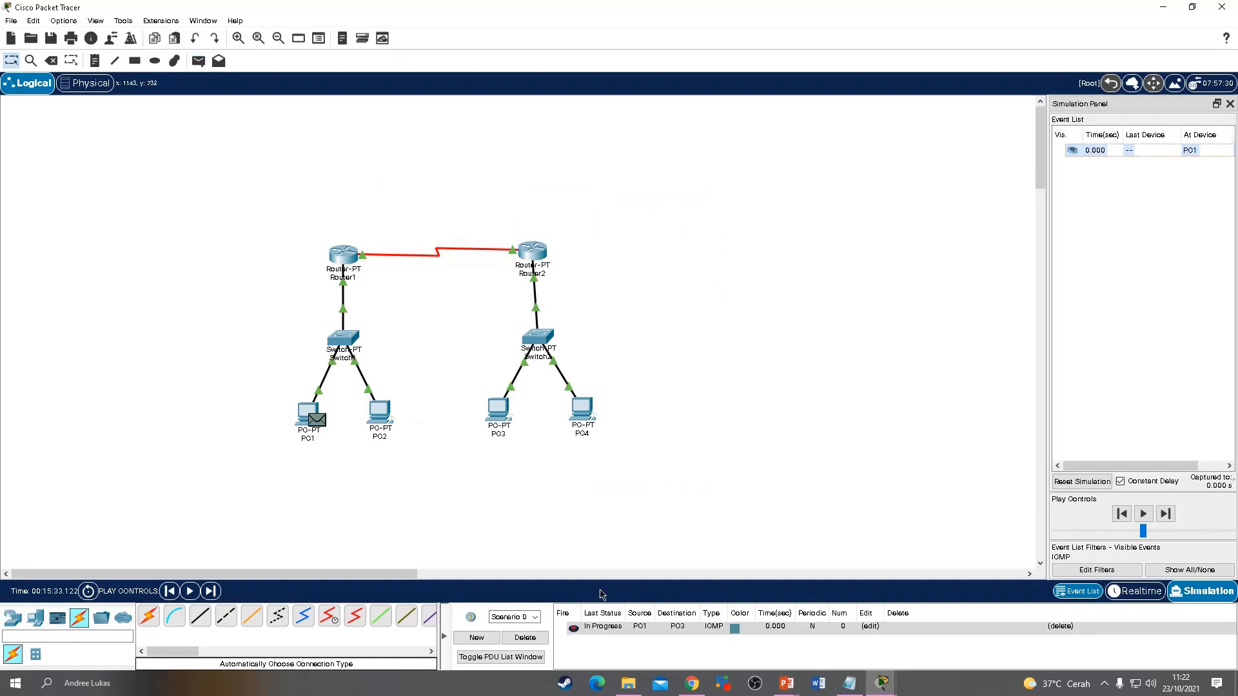
left_click(1168, 515)
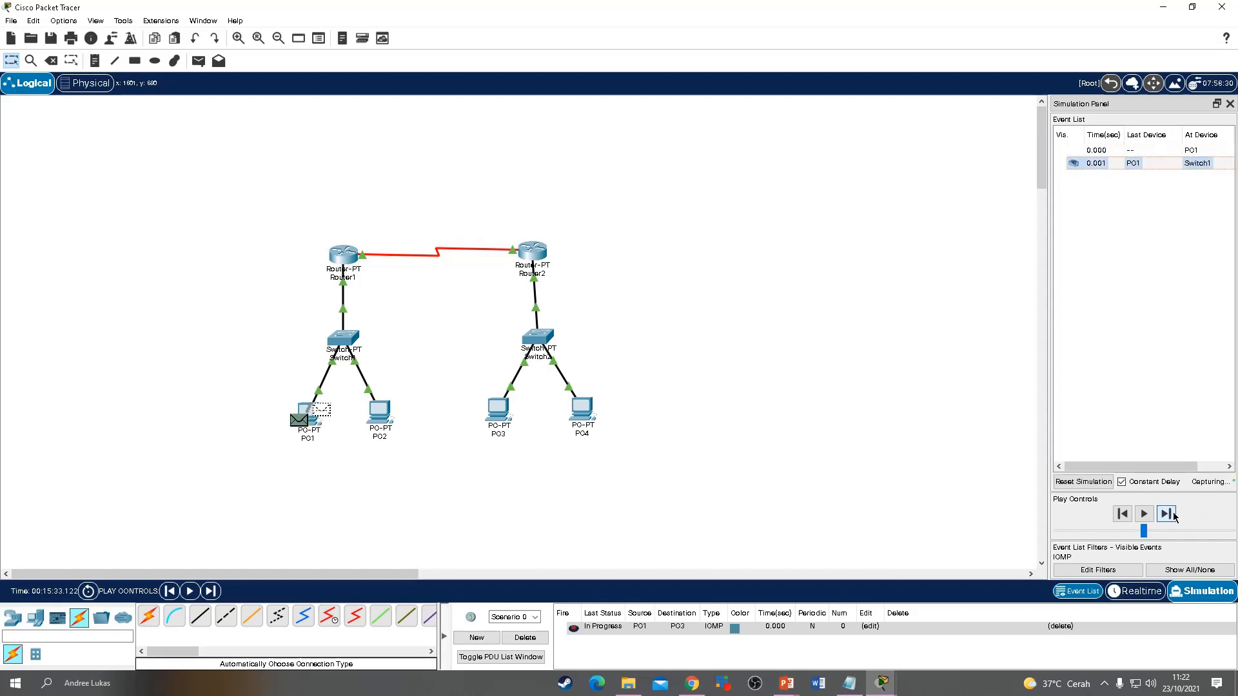
left_click(1168, 515)
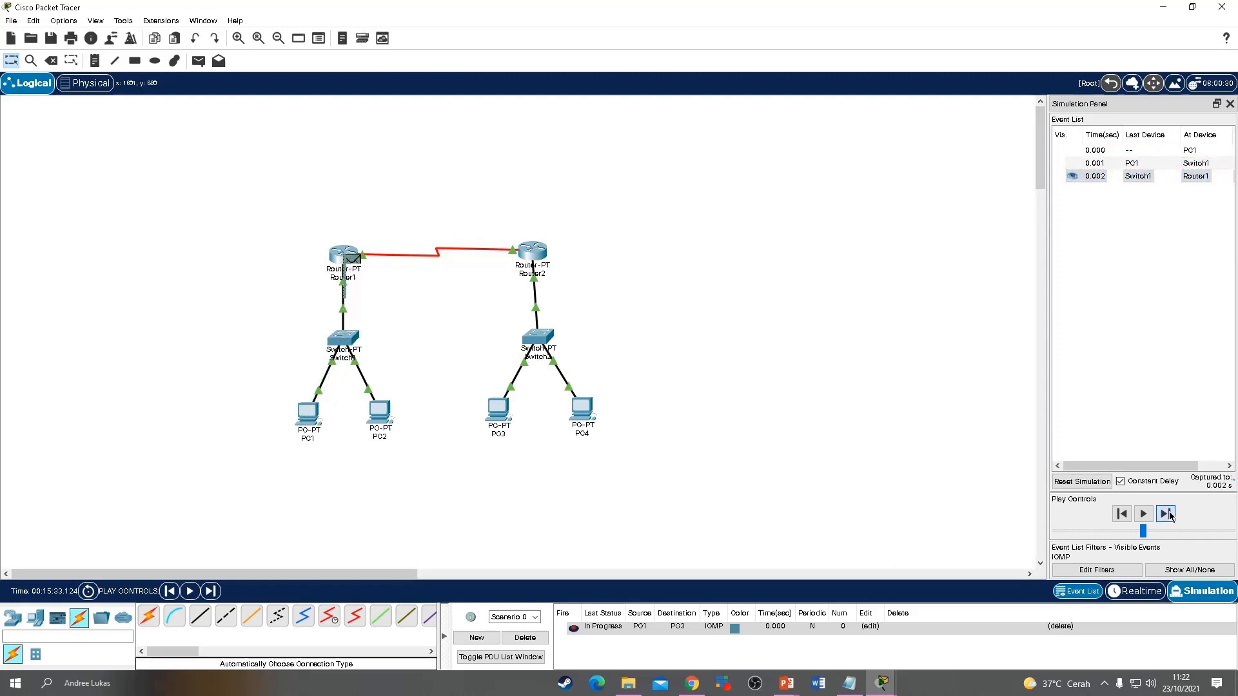
left_click(1168, 515)
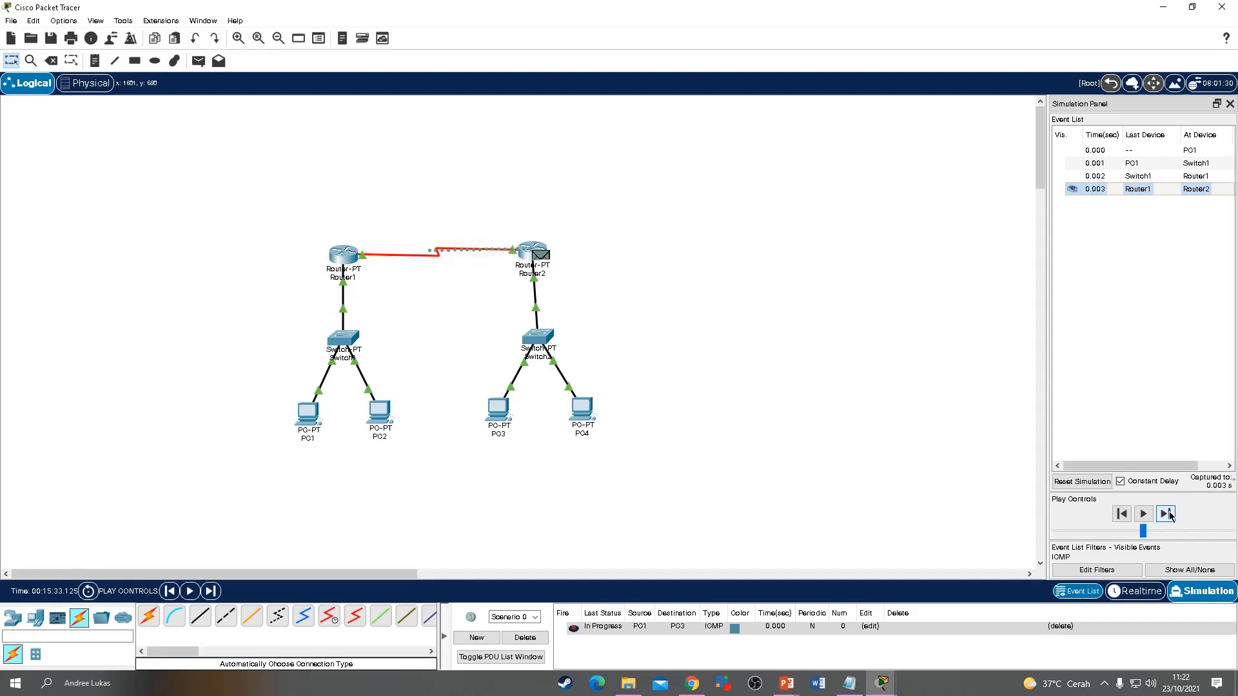
left_click(1168, 515)
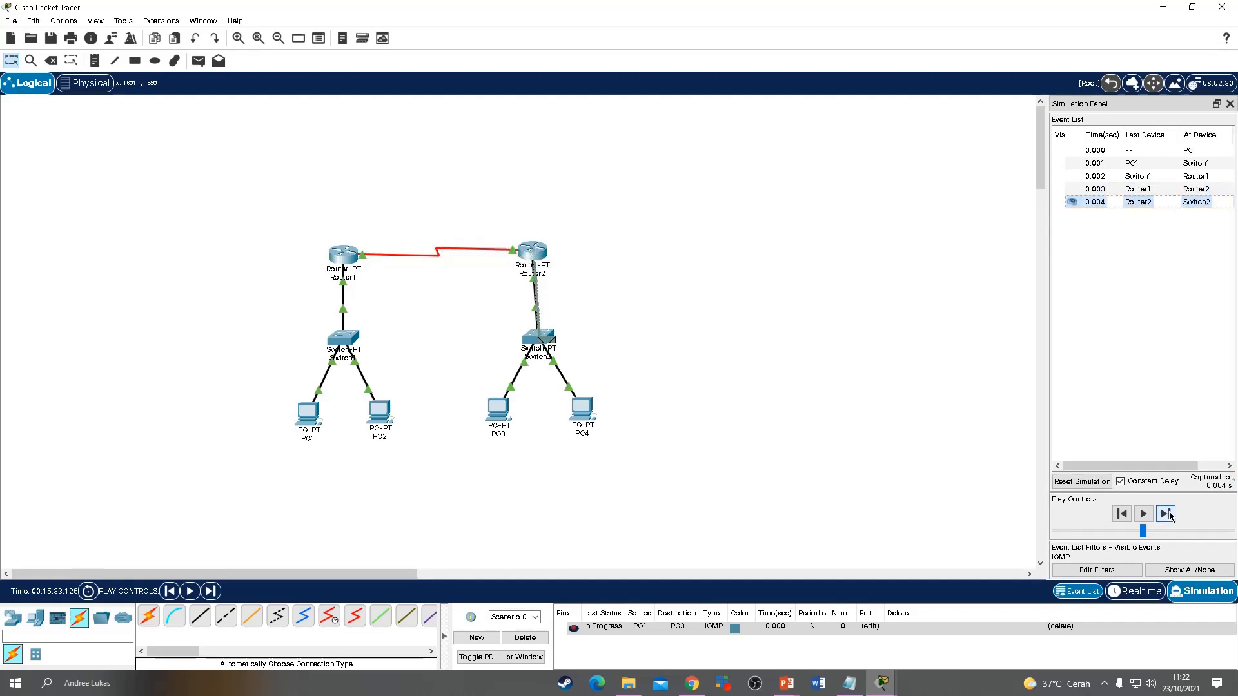
left_click(1168, 515)
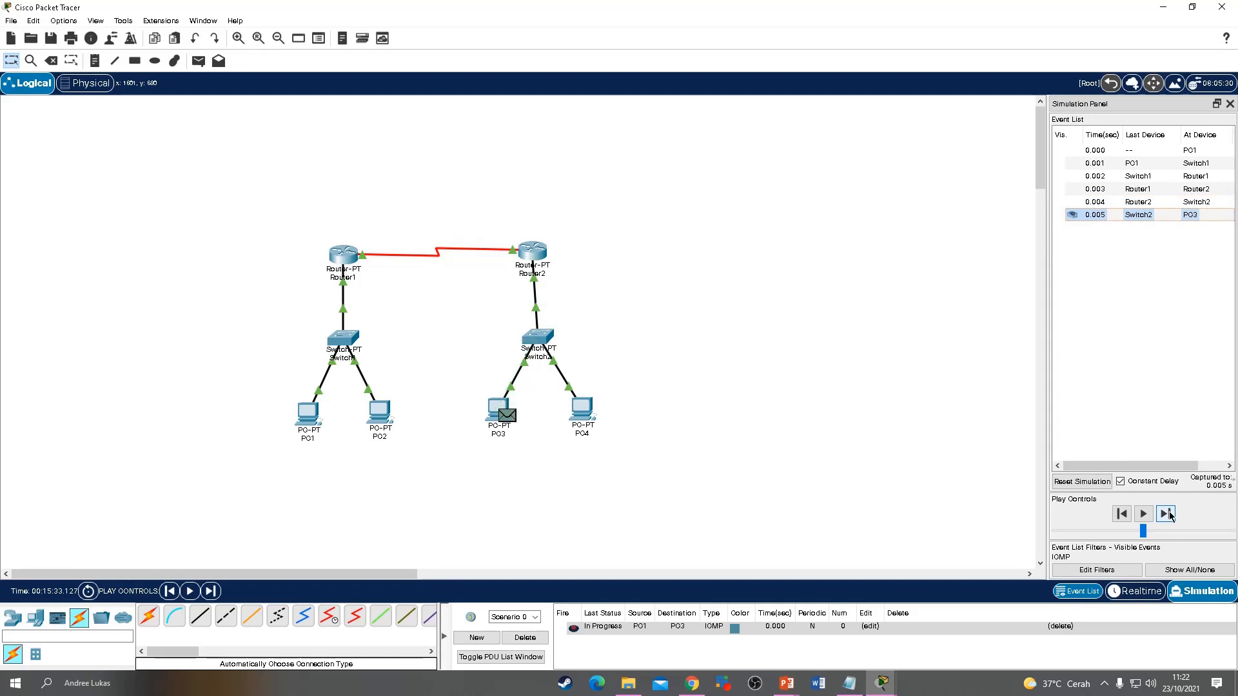
Step: Advance the simulation until PC3's reply returns to PC1, and delete the current PDU scenario
left_click(1165, 514)
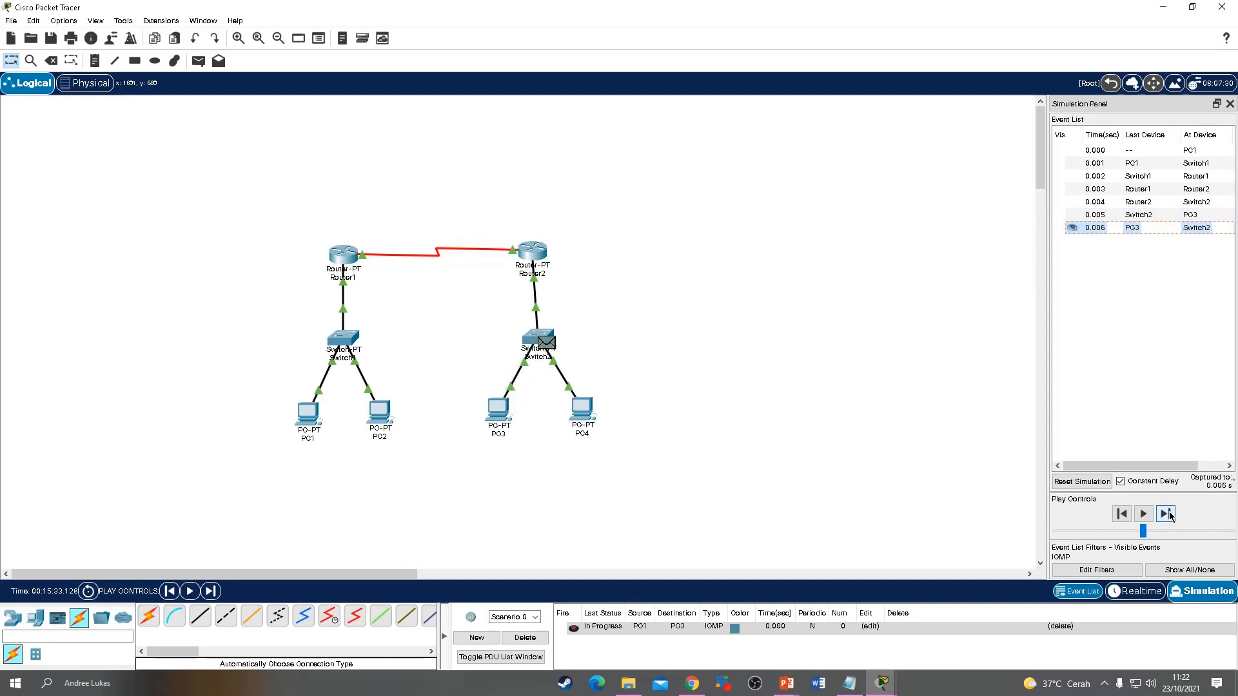
left_click(1167, 514)
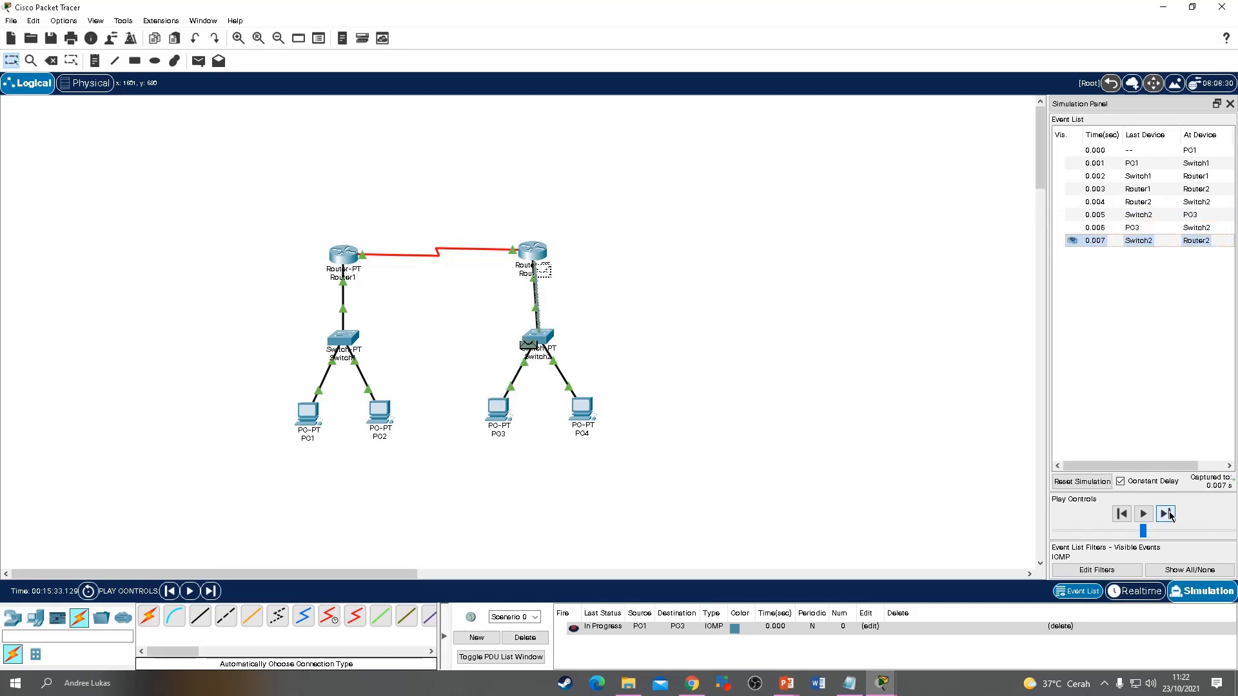
left_click(1170, 514)
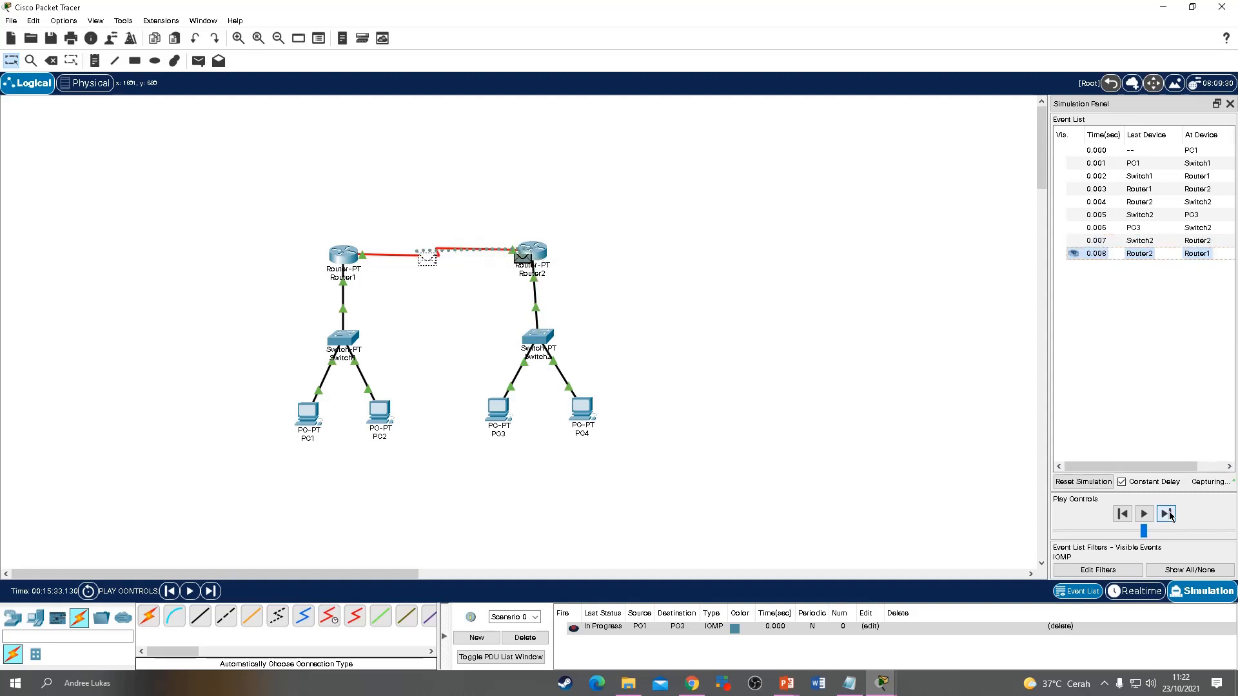
left_click(1167, 514)
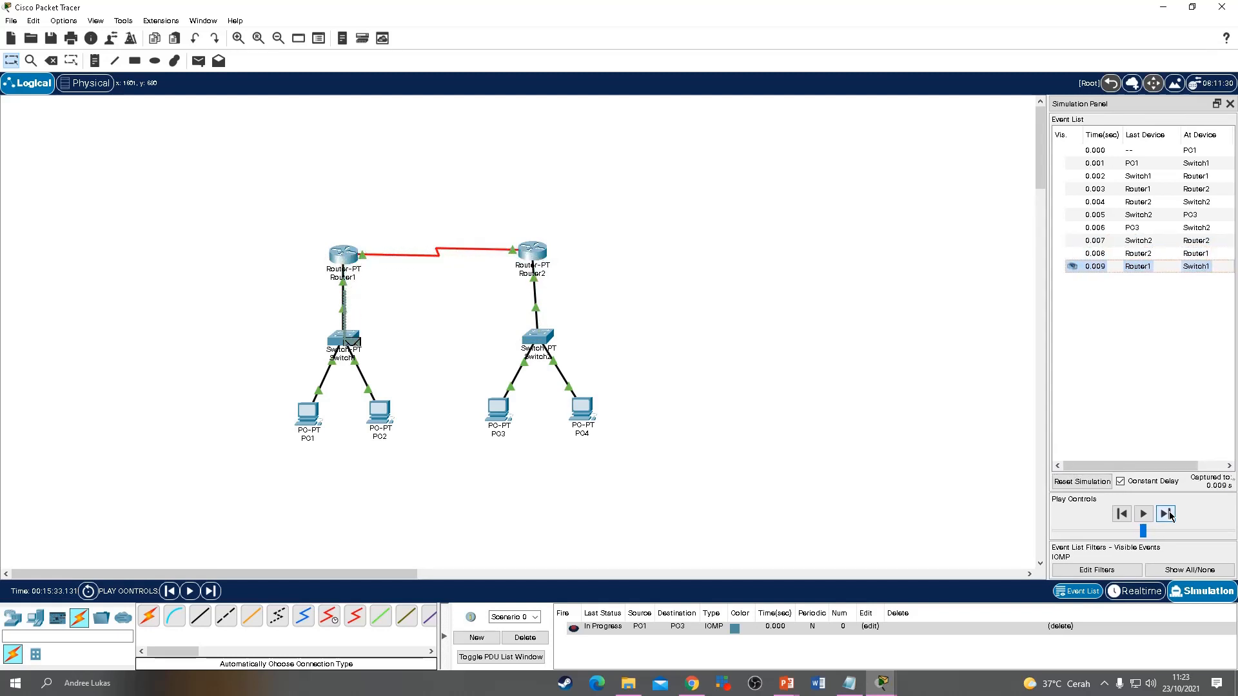
left_click(1170, 514)
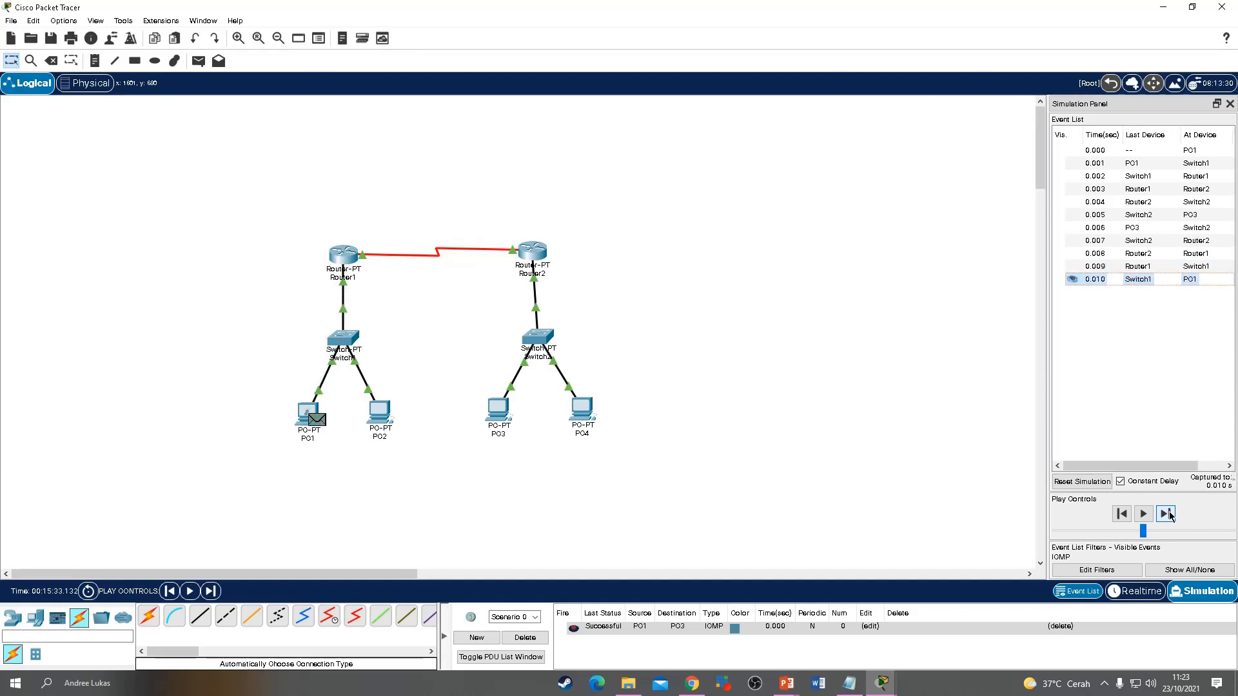
left_click(1170, 514)
left_click(525, 638)
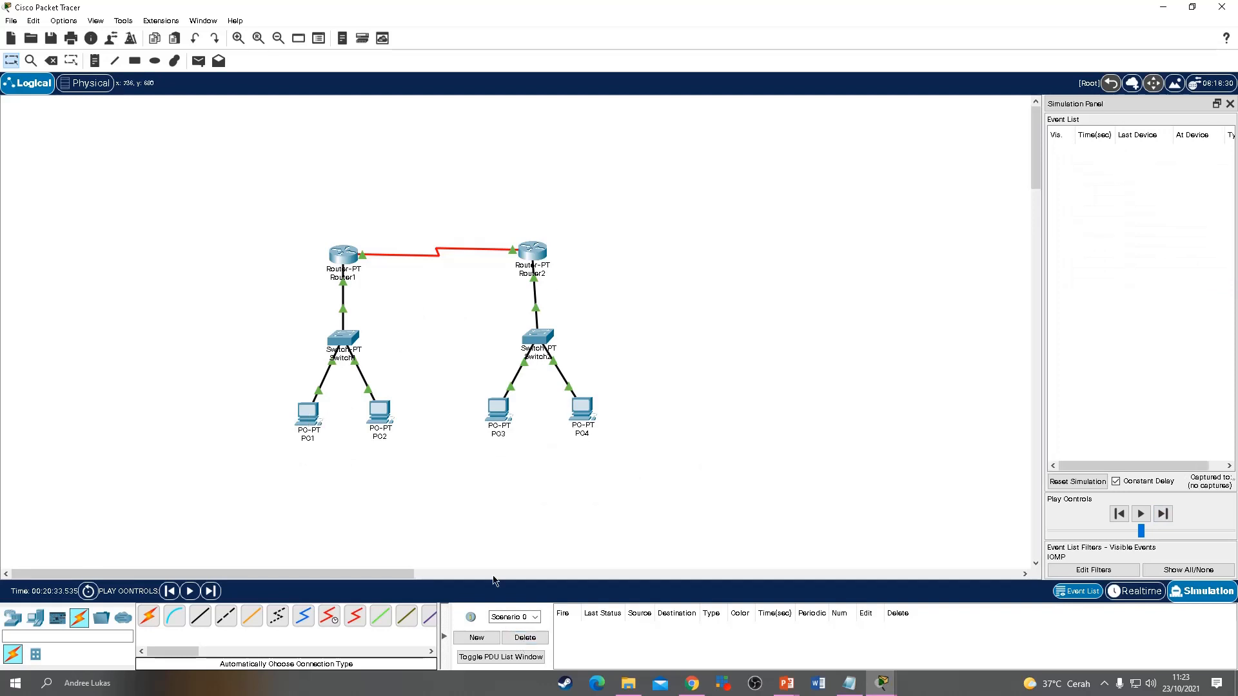
Step: Send a simple PDU from PC1 to PC4 and advance the simulation event by event until the packet reaches PC4
left_click(198, 60)
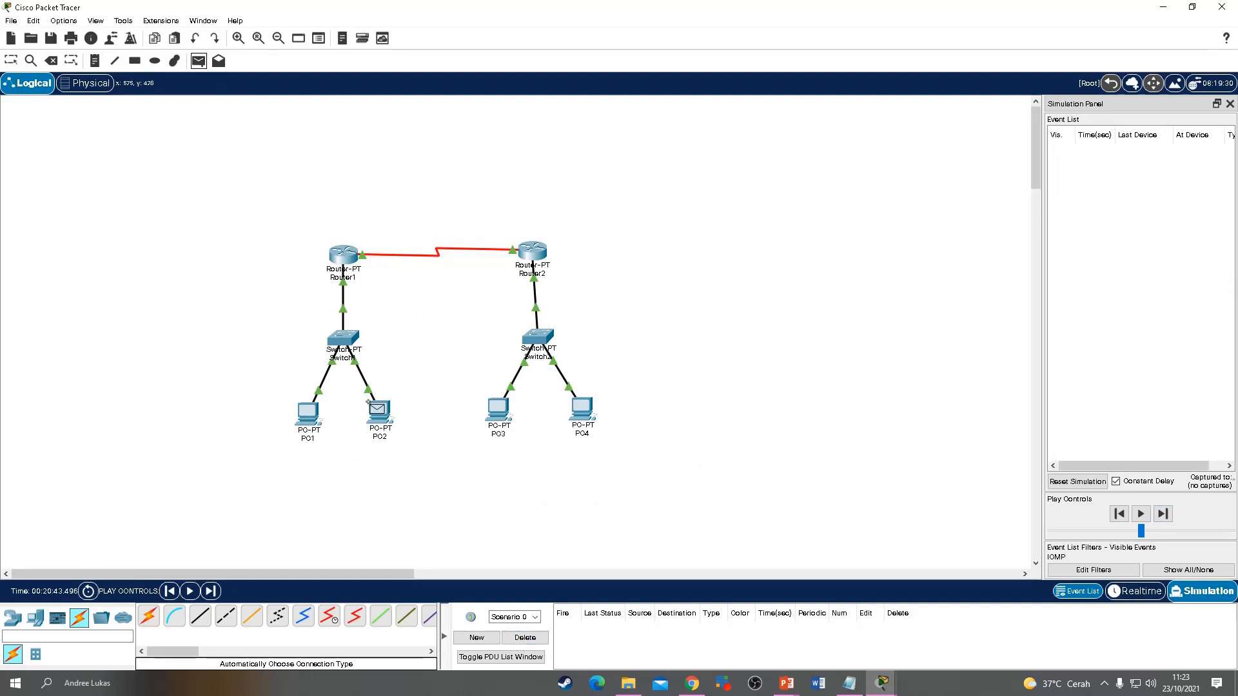
left_click(310, 414)
left_click(582, 410)
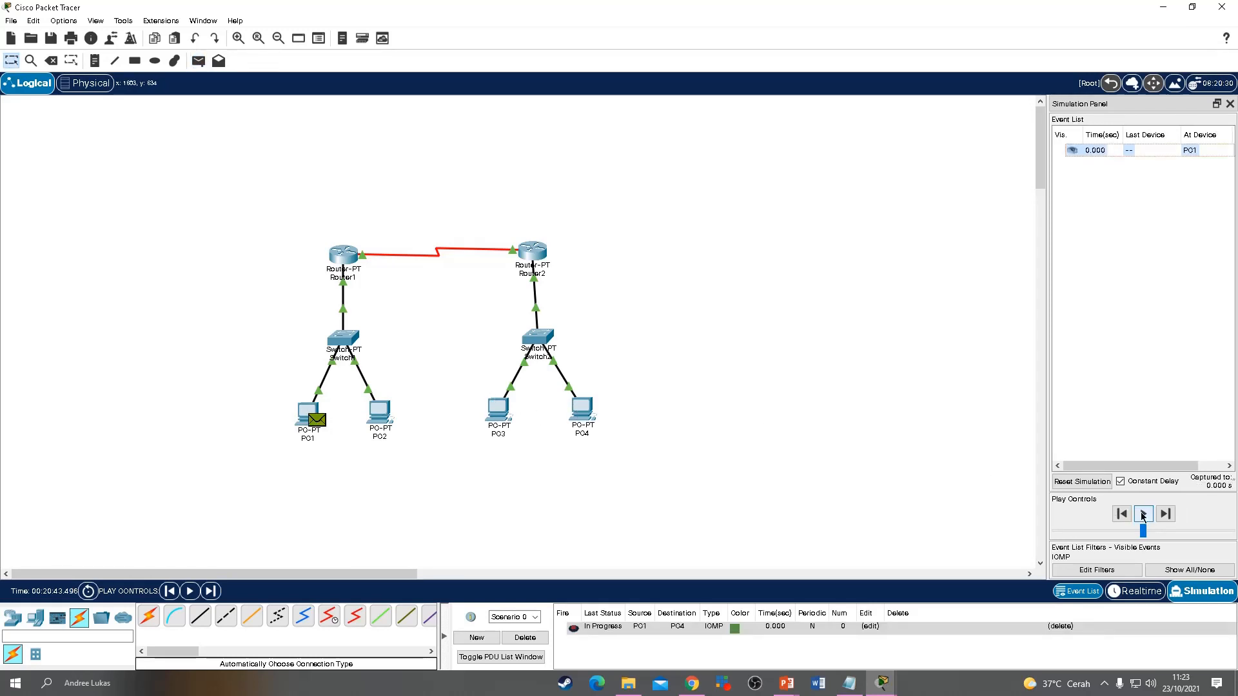
left_click(1166, 514)
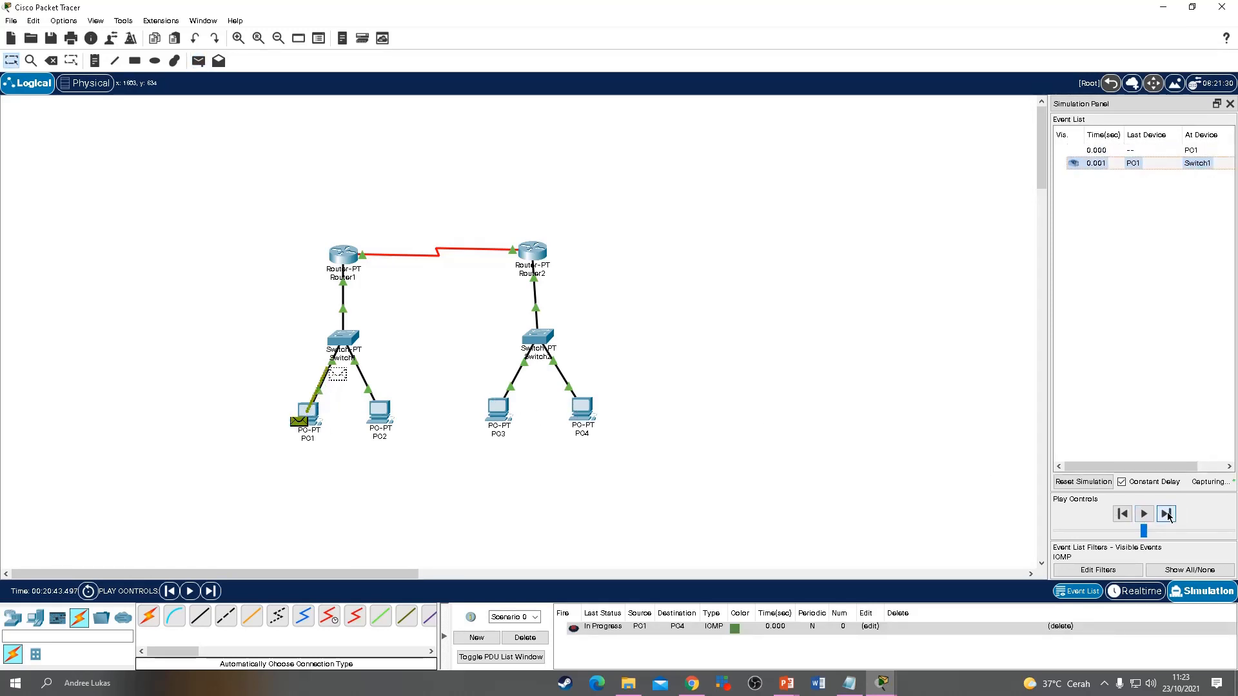
left_click(1167, 514)
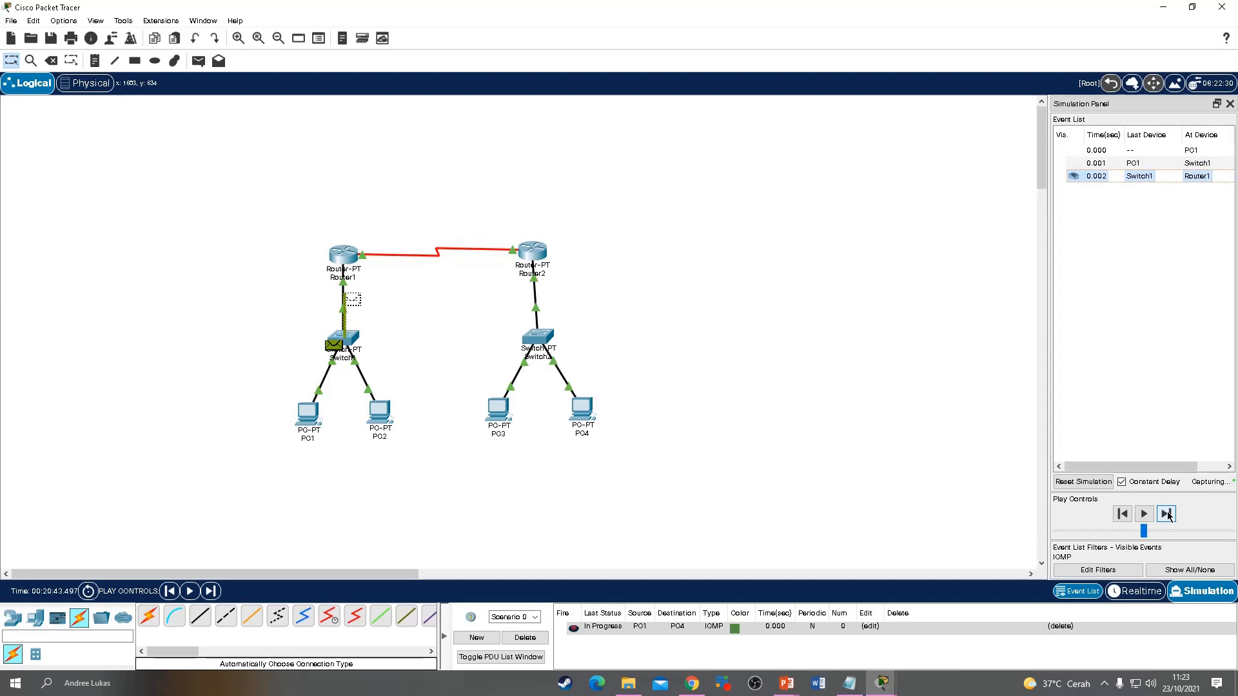
left_click(1168, 514)
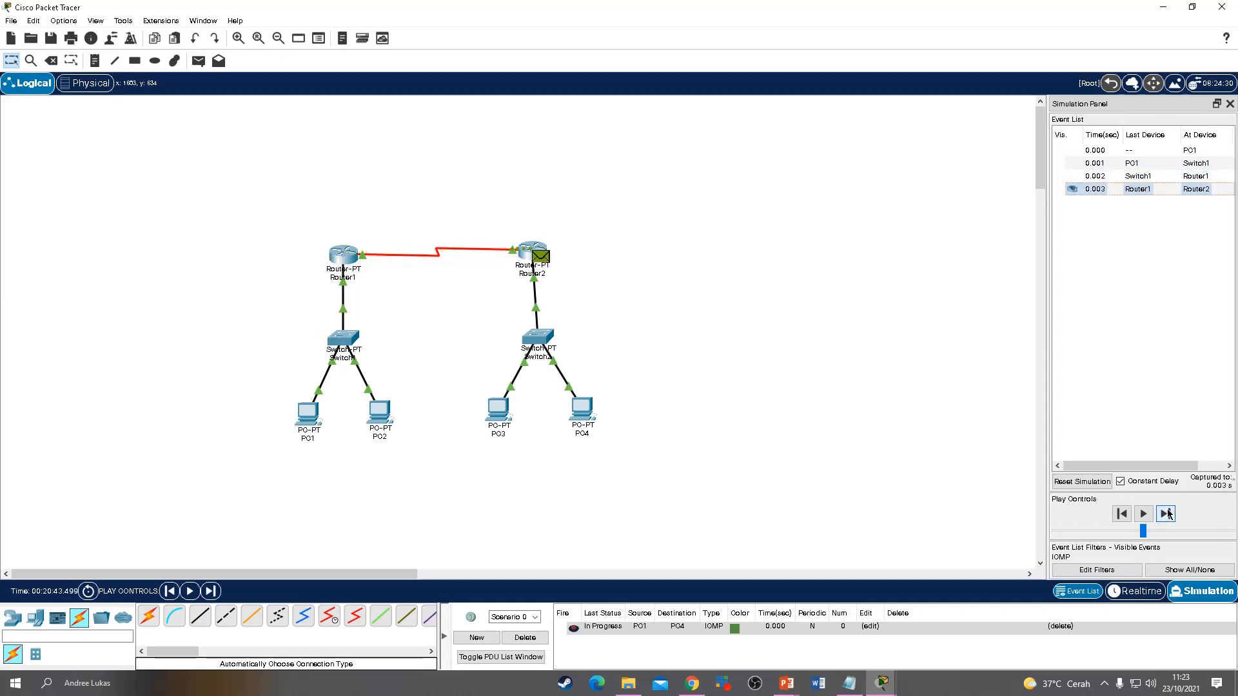
left_click(1167, 514)
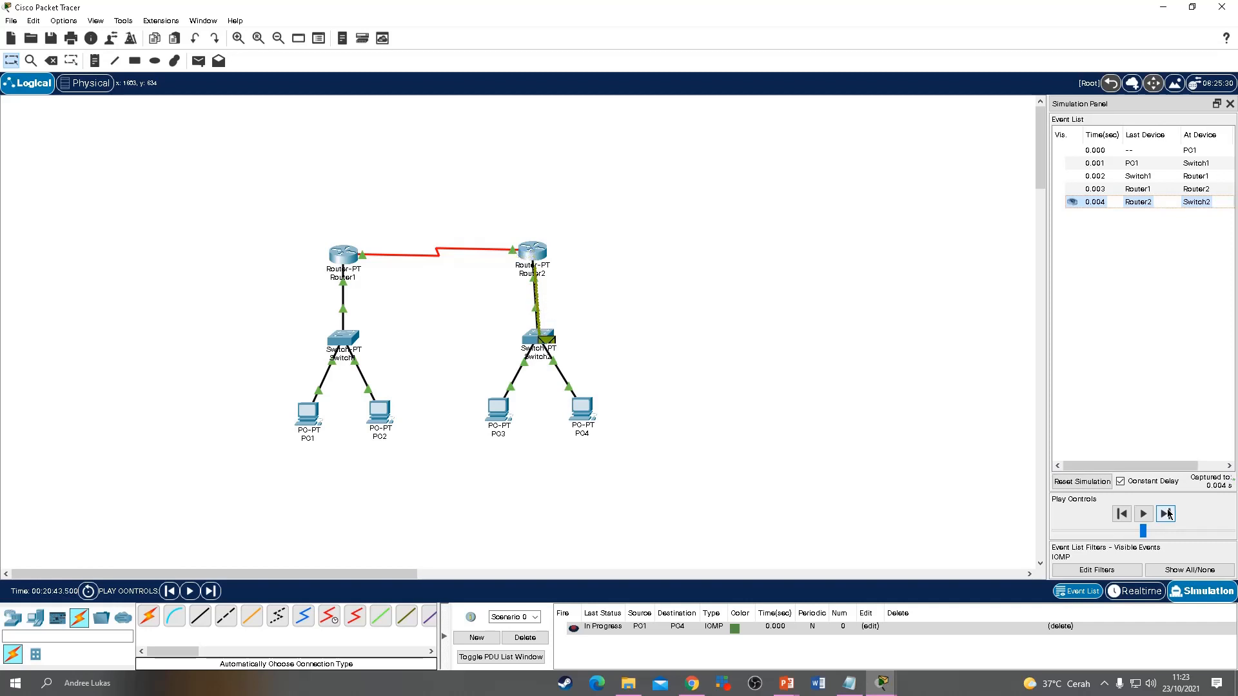
left_click(1167, 514)
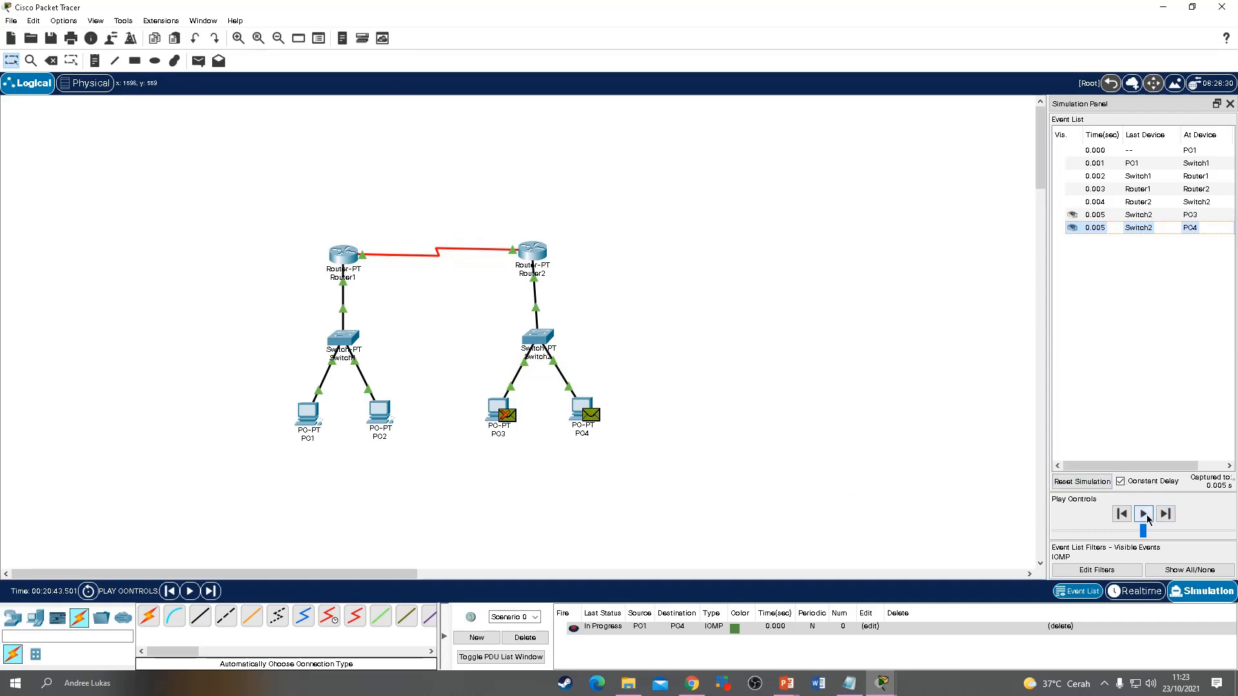
Step: Advance the simulation until PC4's reply returns to PC1, and inspect the packet at PC1
left_click(1166, 514)
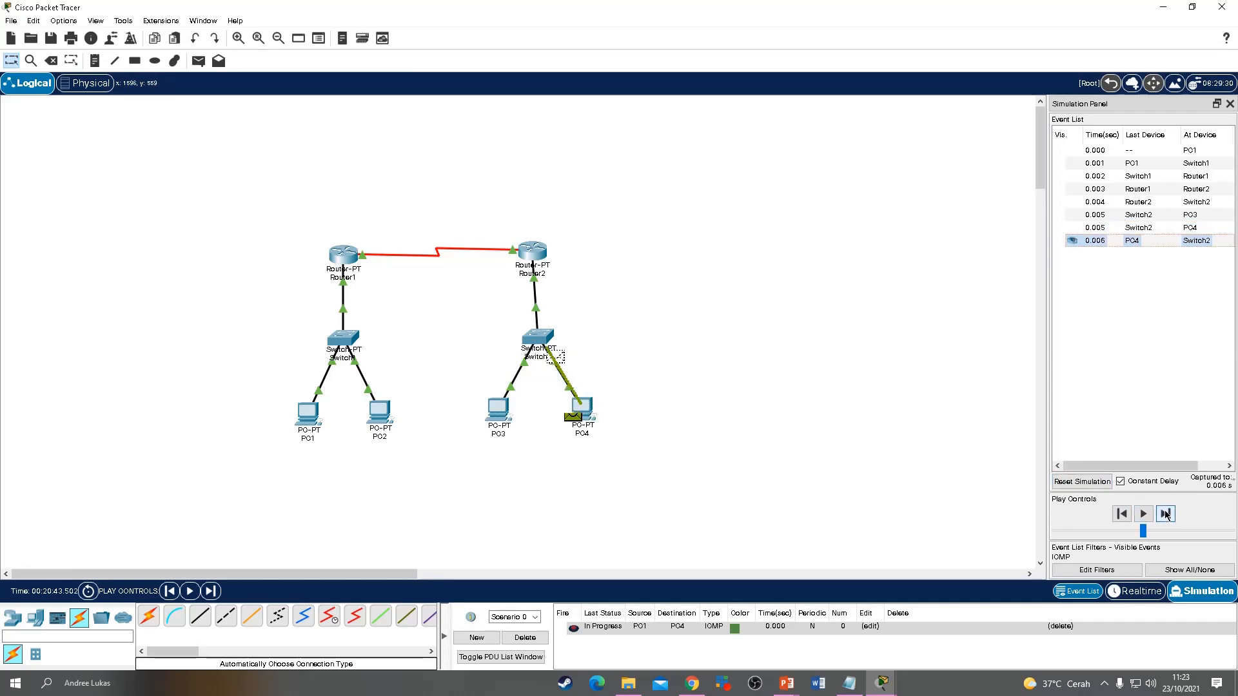
left_click(1166, 514)
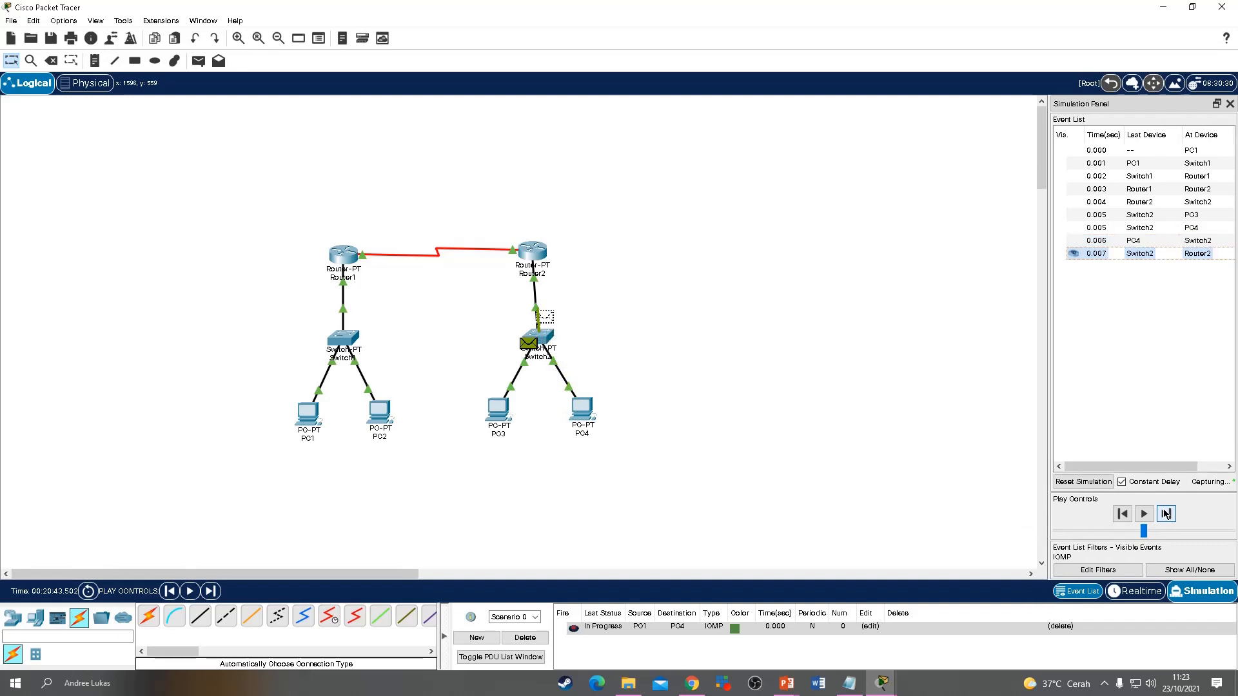
left_click(1166, 514)
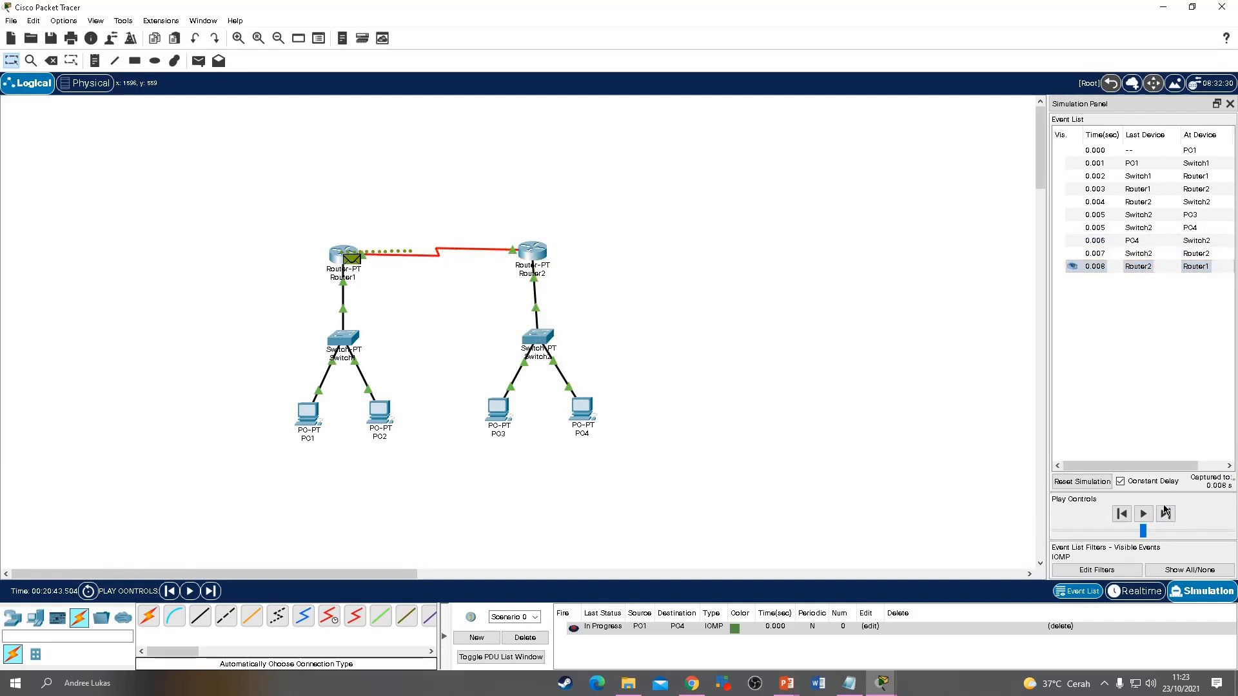
left_click(1166, 514)
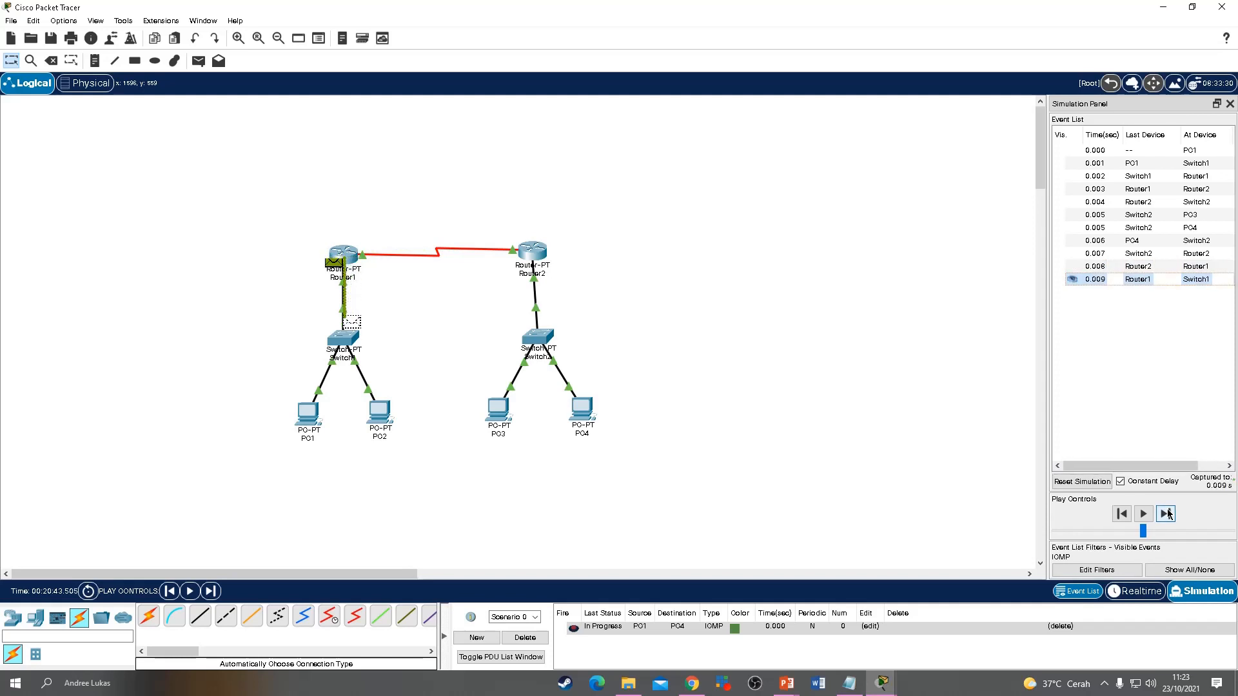
left_click(1166, 514)
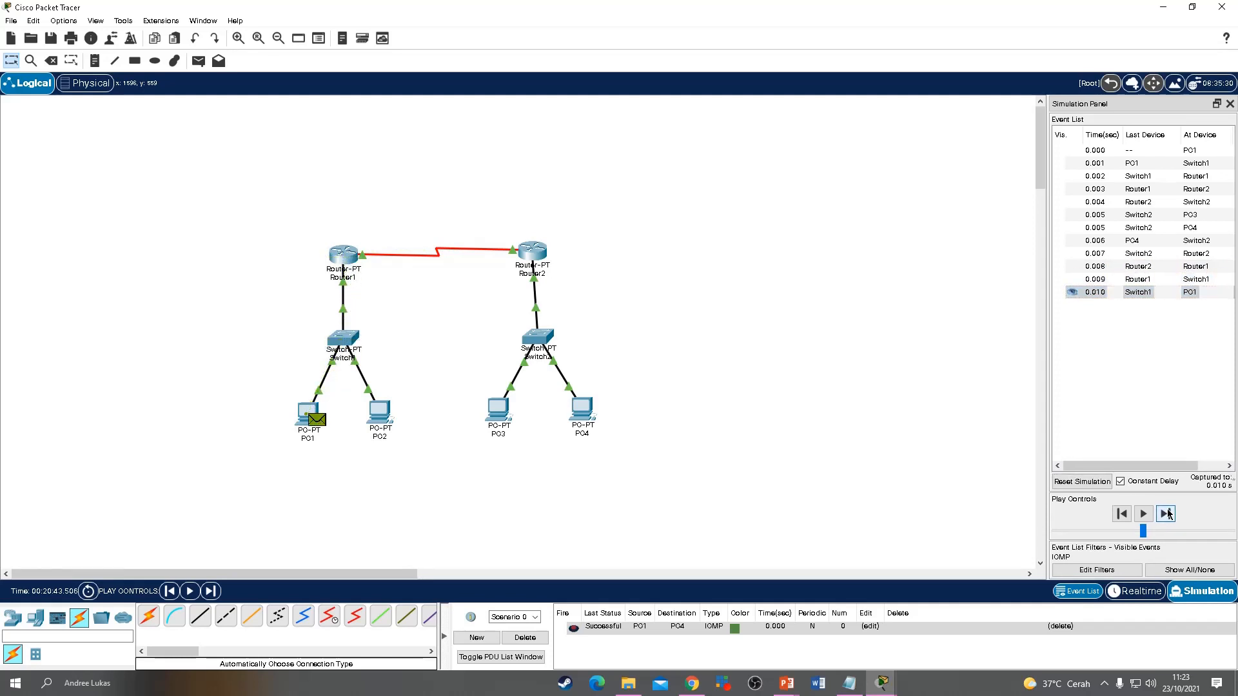
left_click(1167, 514)
mouse_move(322, 429)
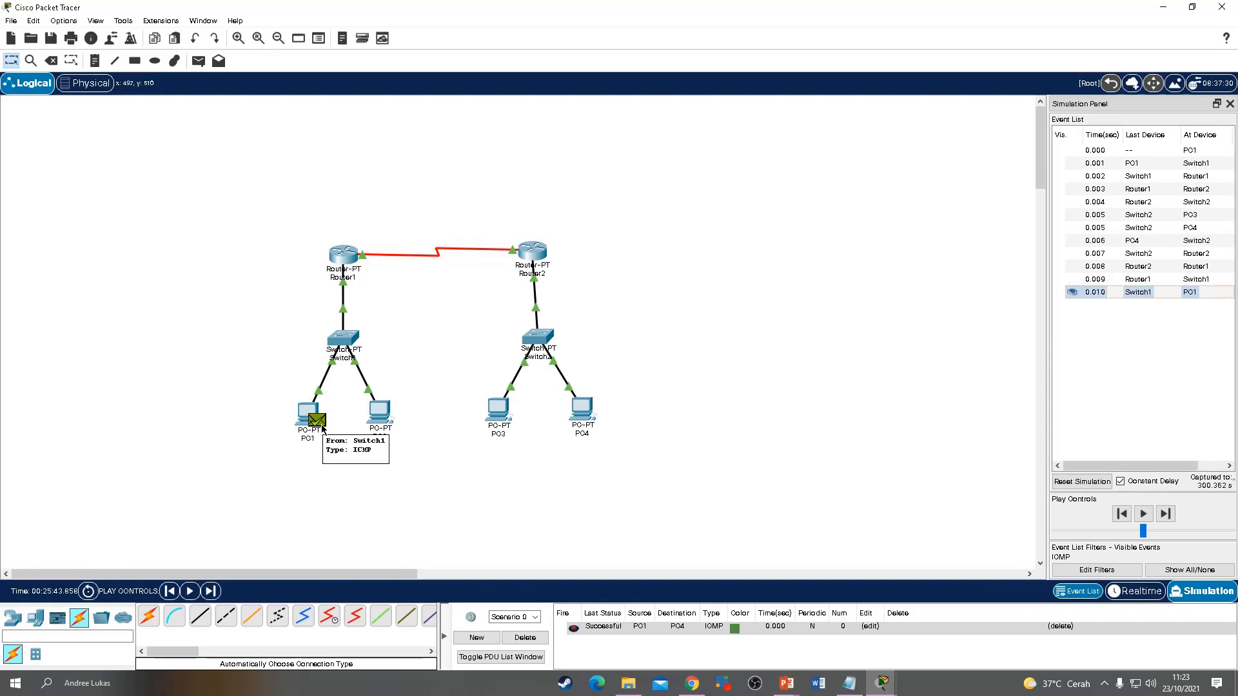